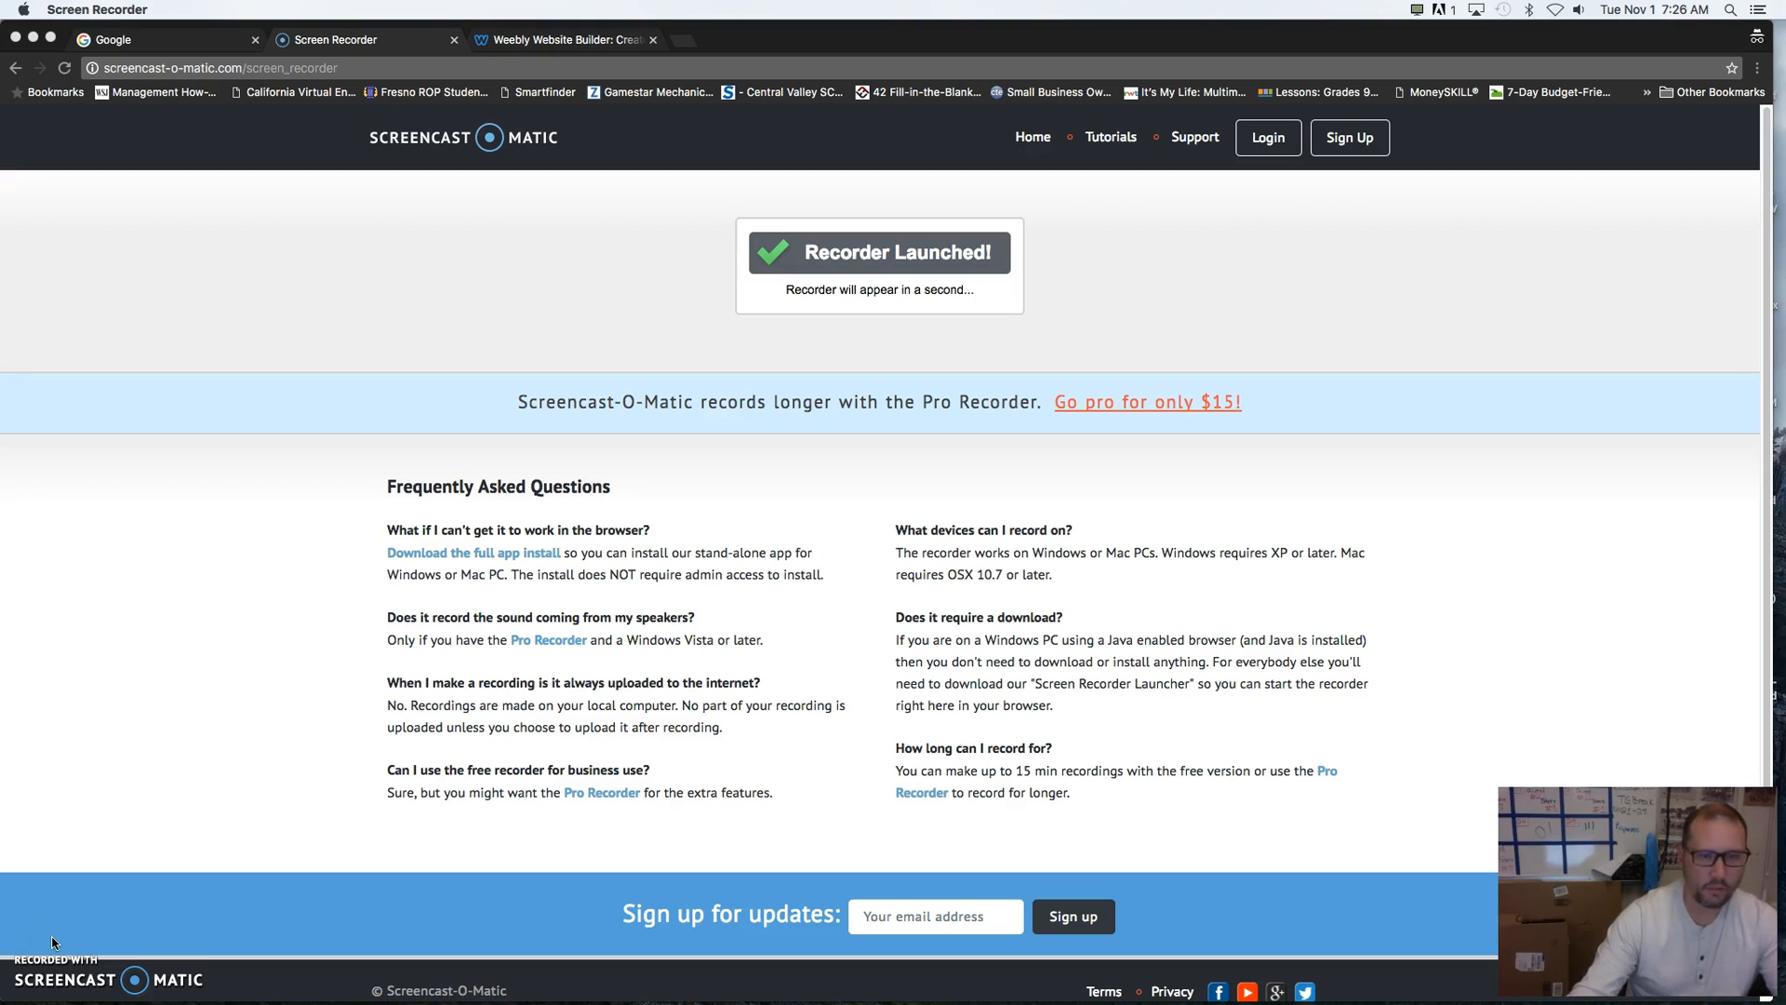
- Check which Google account is currently signed in on the Google home page
left_click(130, 41)
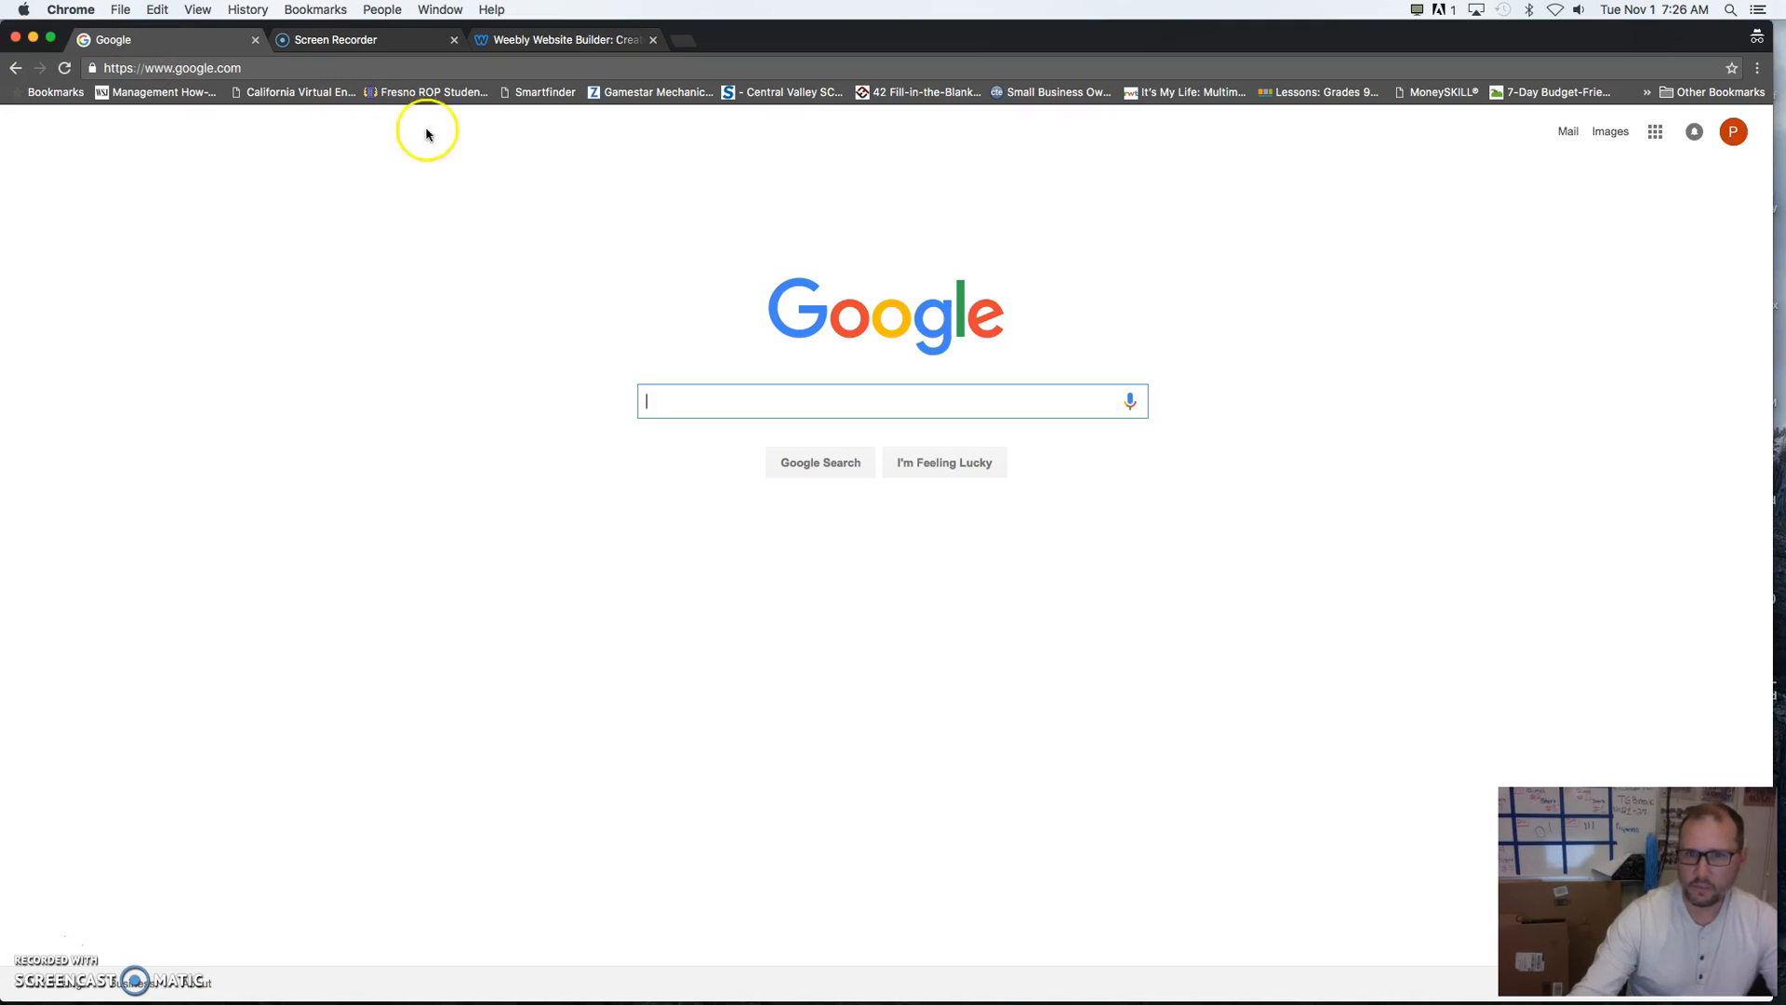
left_click(1734, 135)
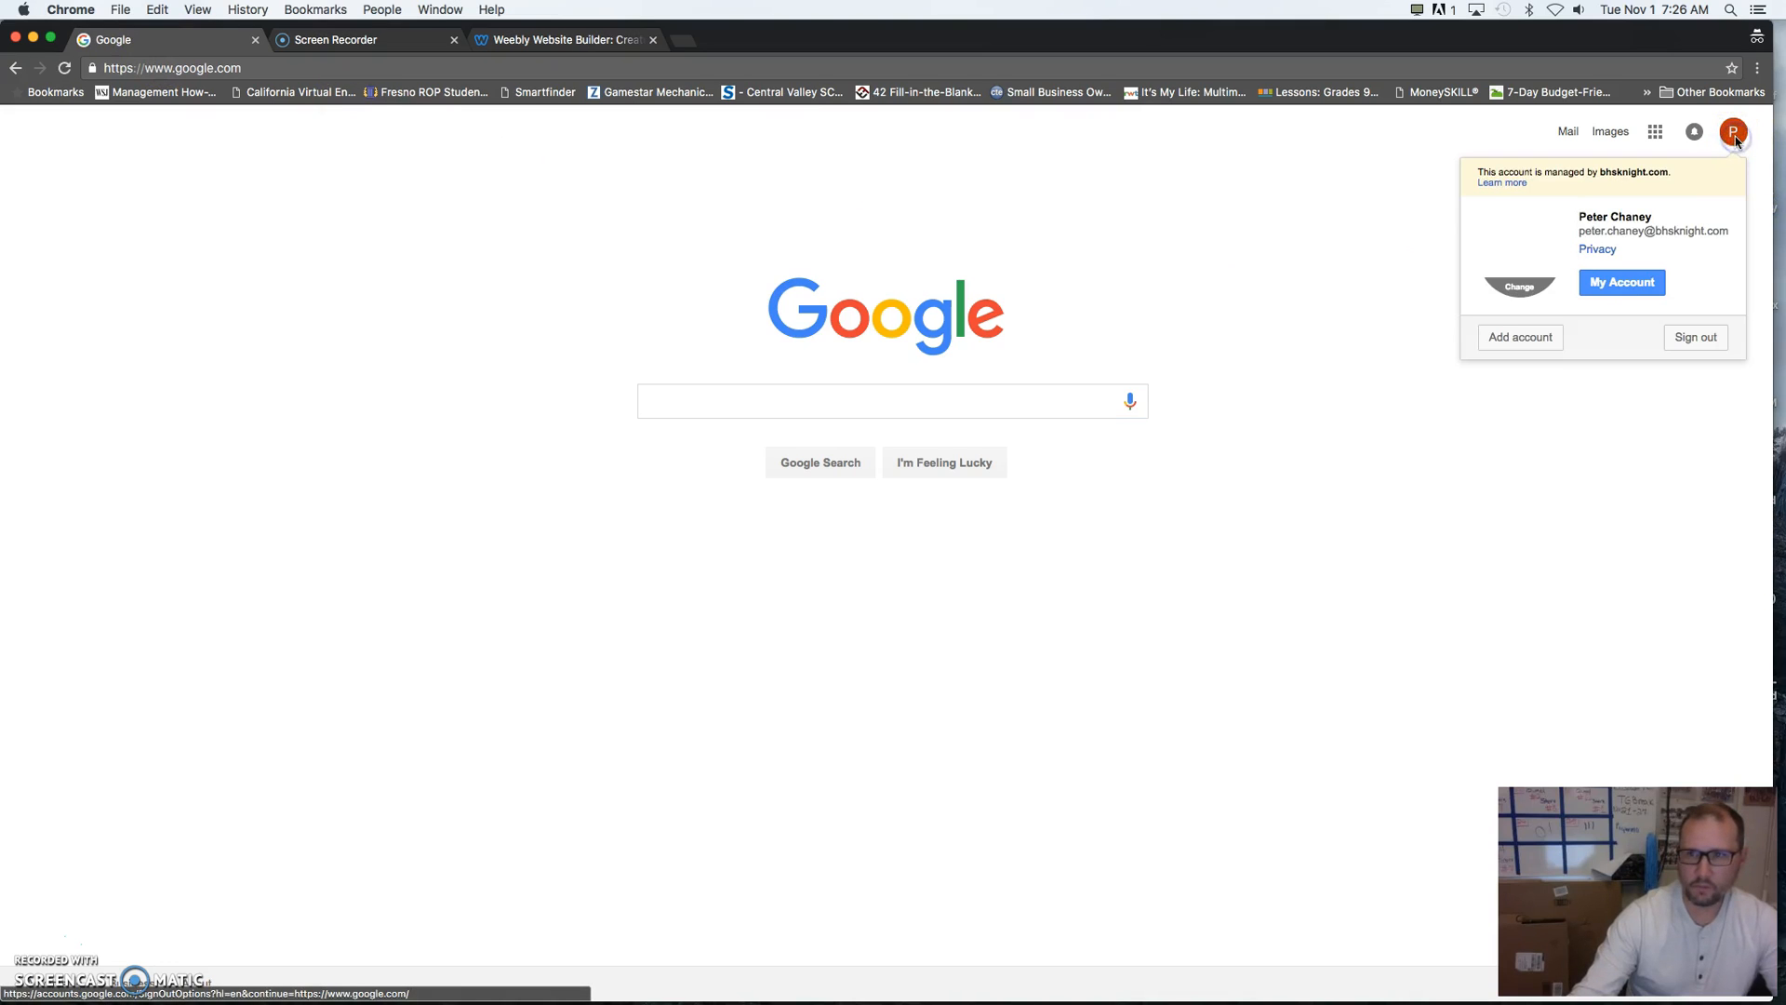
left_click(1283, 265)
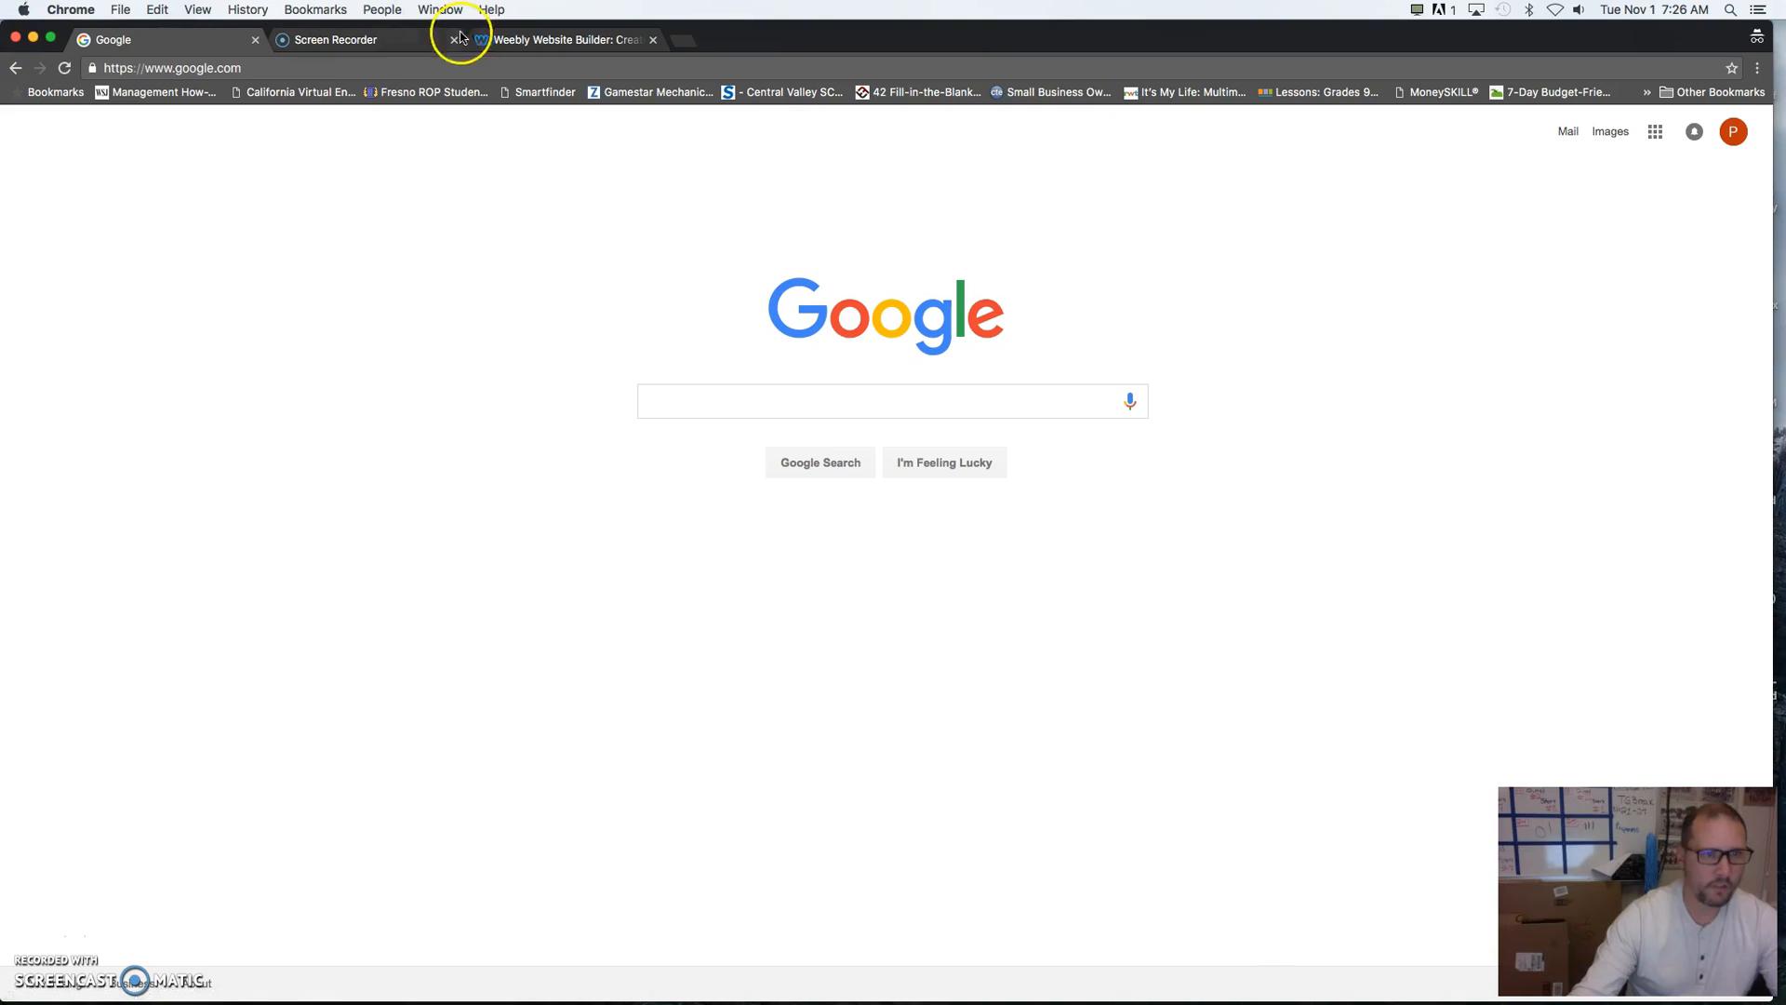
- Sign up for Weebly with the signed-in Google account and allow the requested permissions
left_click(515, 41)
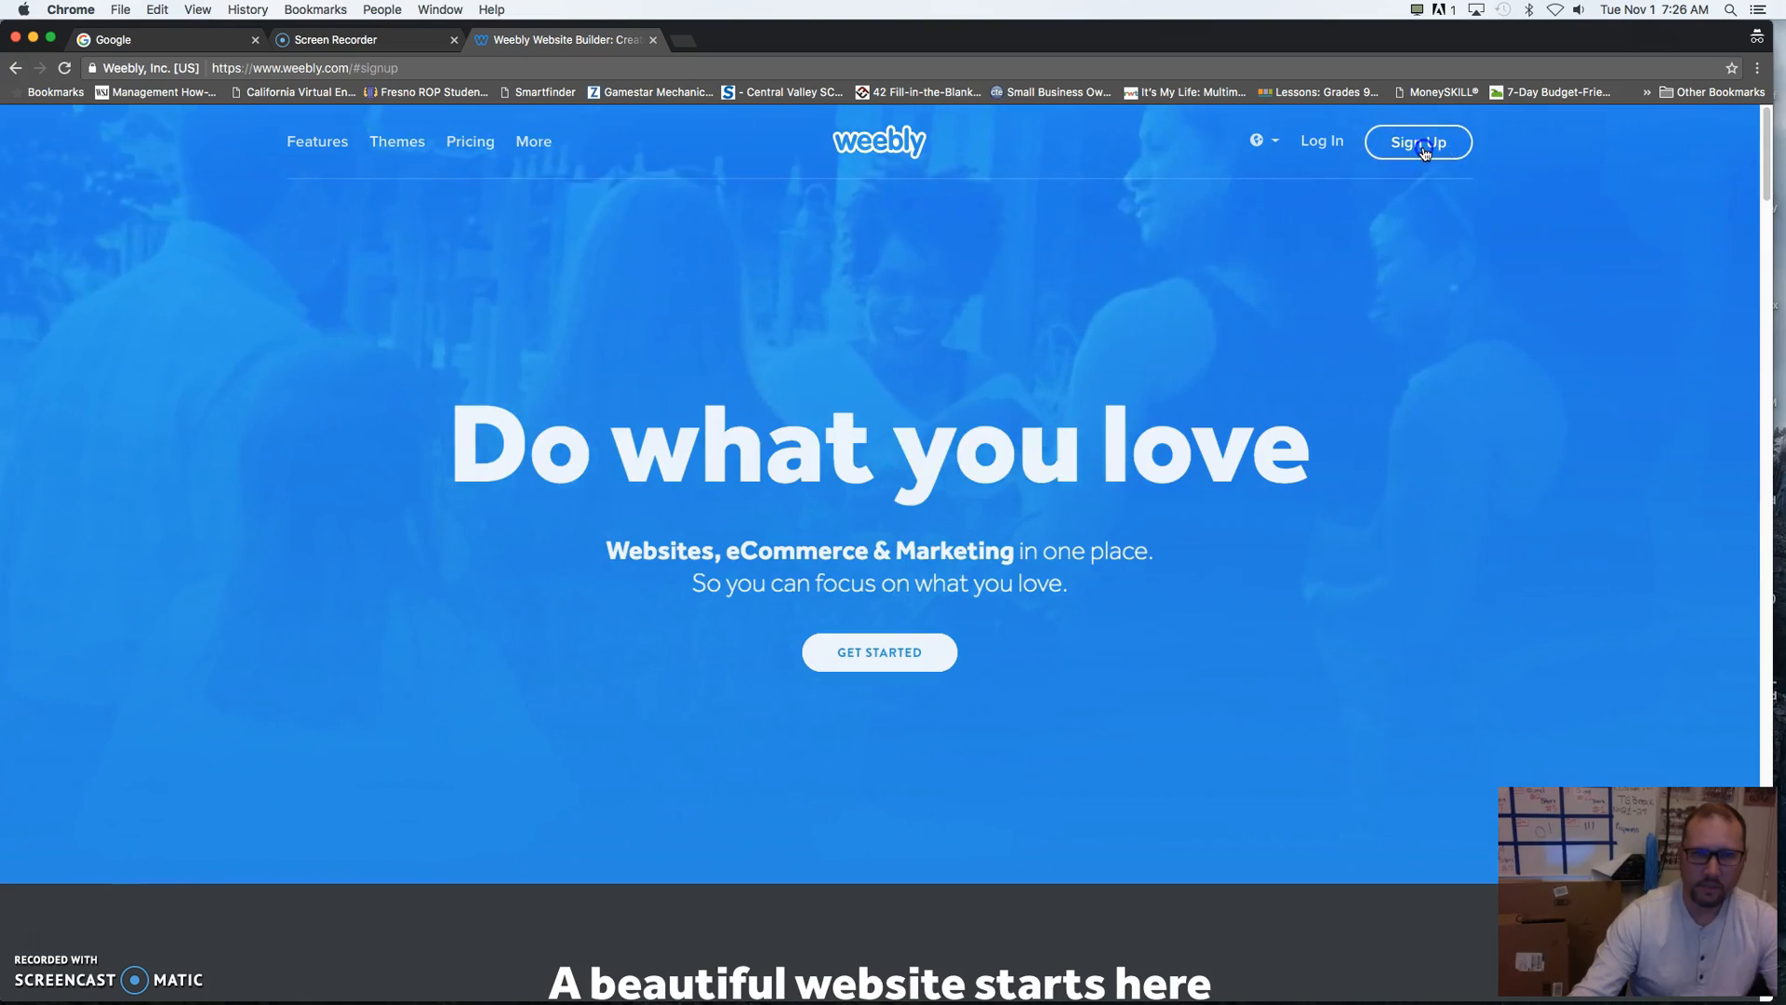
left_click(1423, 149)
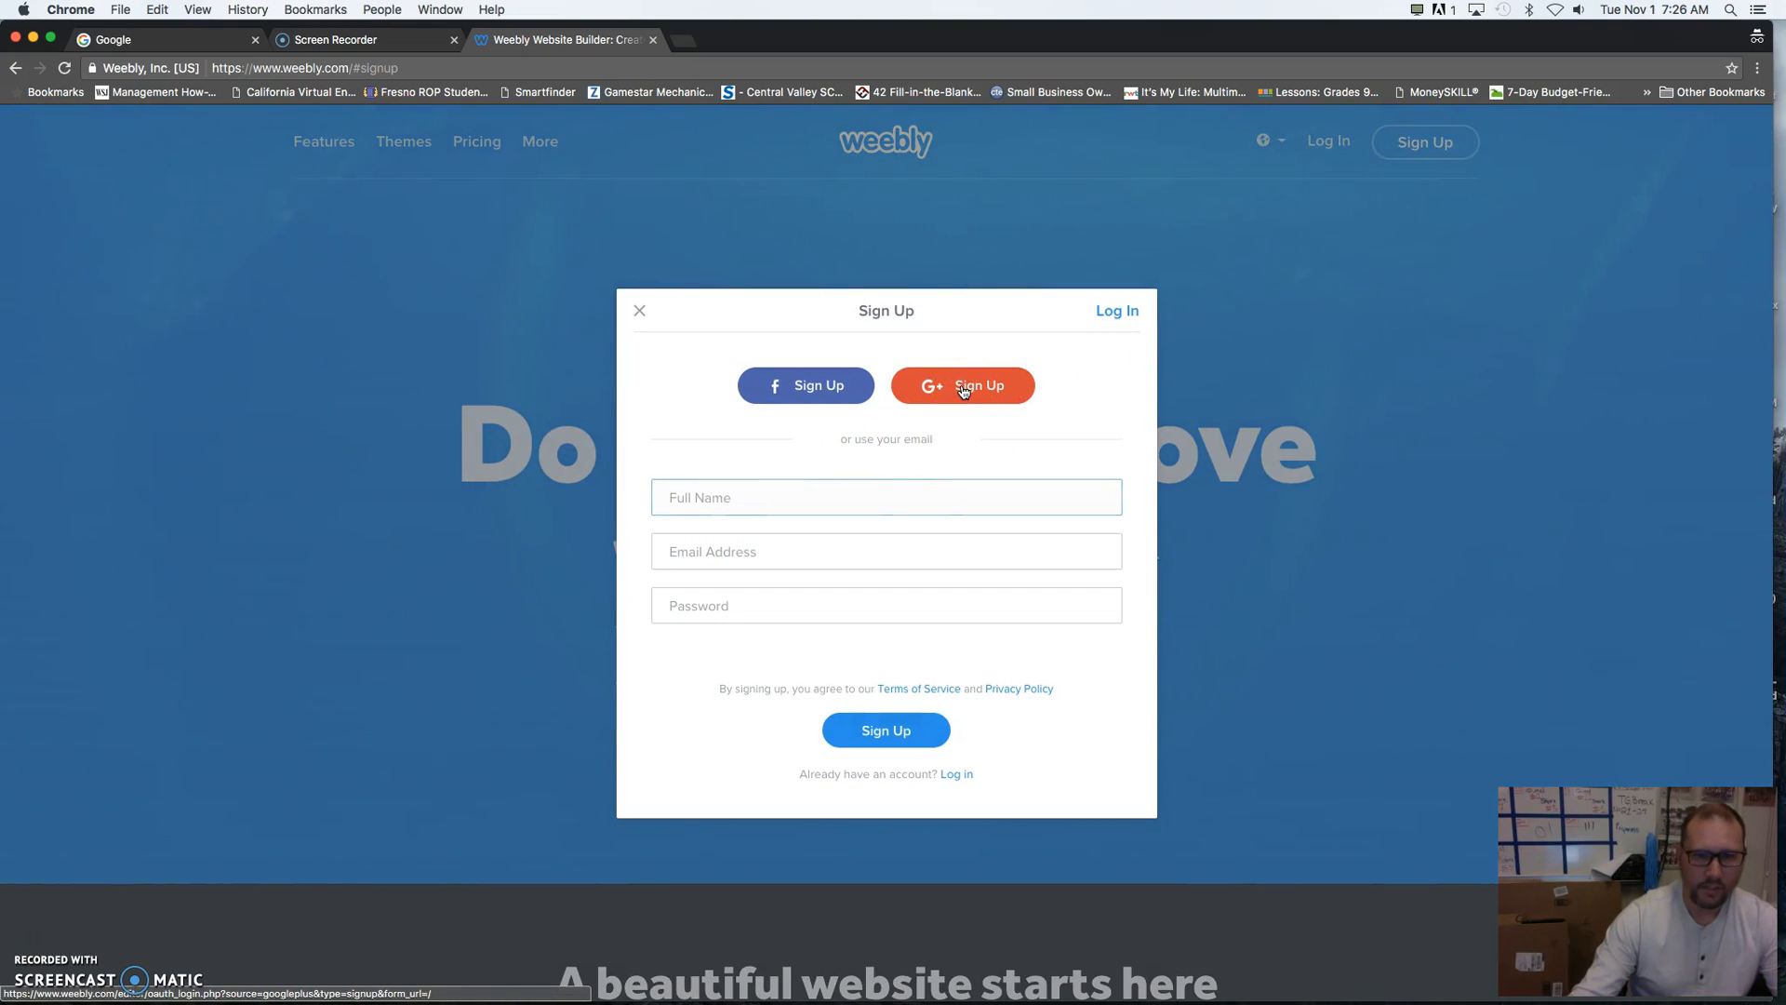
left_click(964, 390)
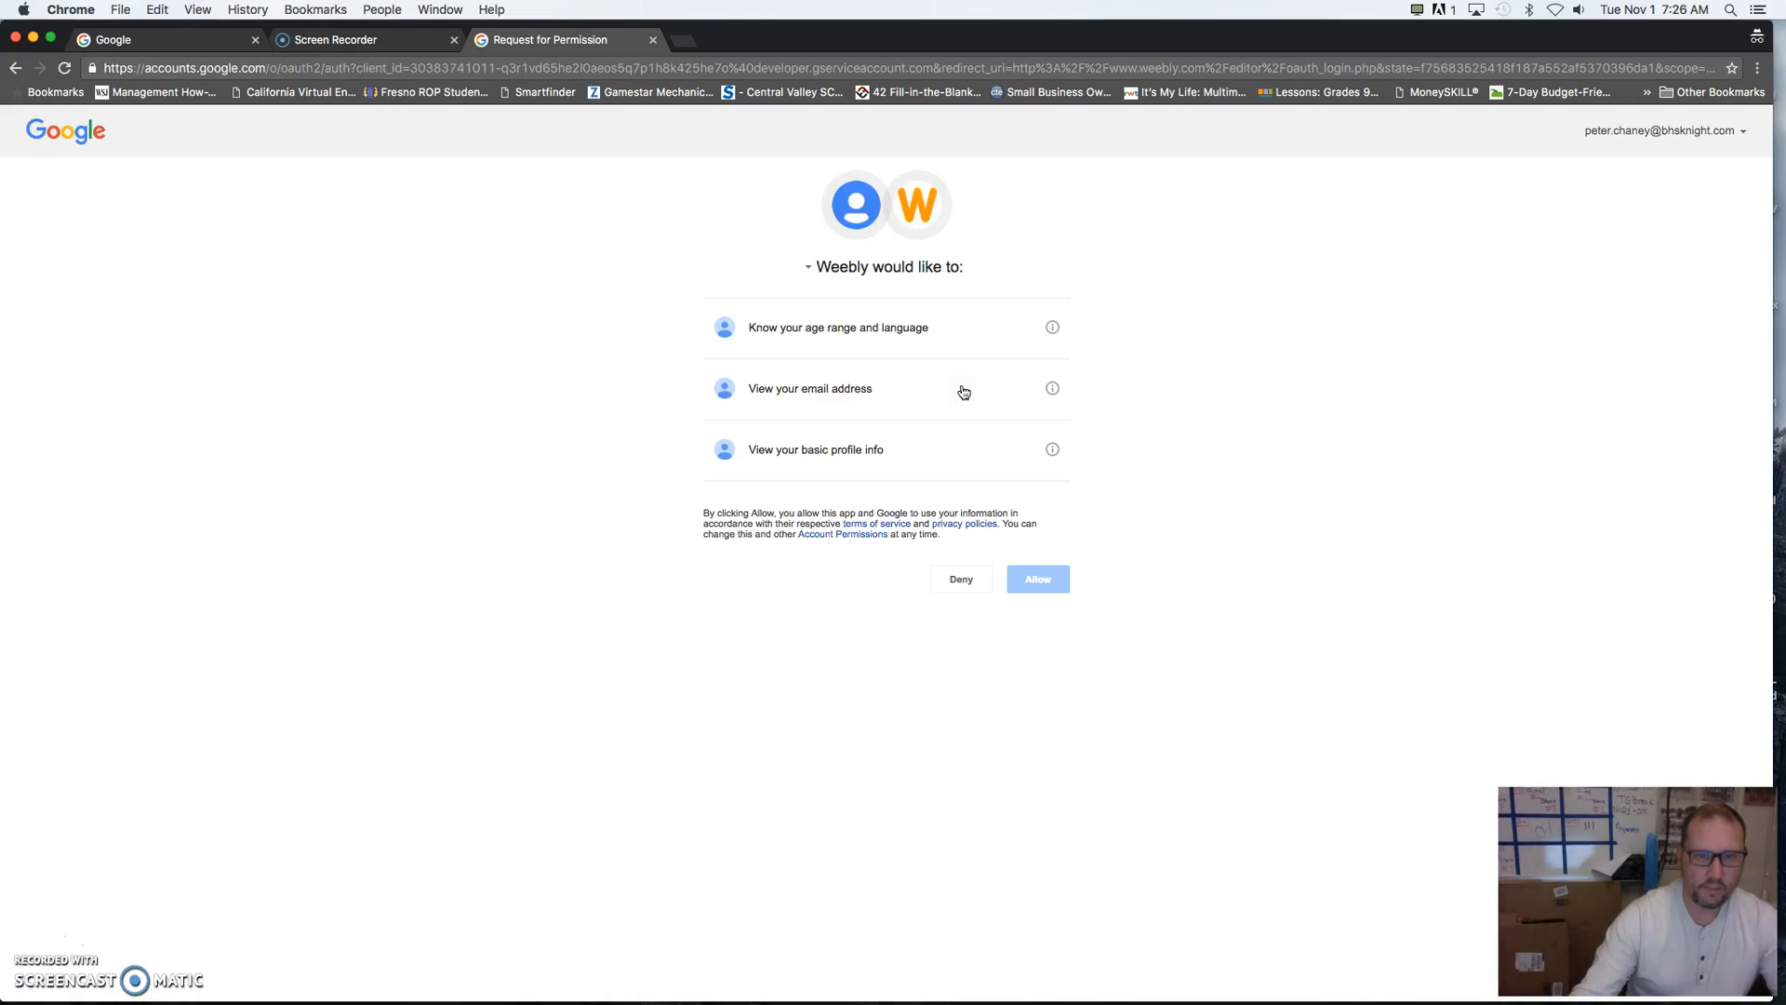
left_click(1044, 584)
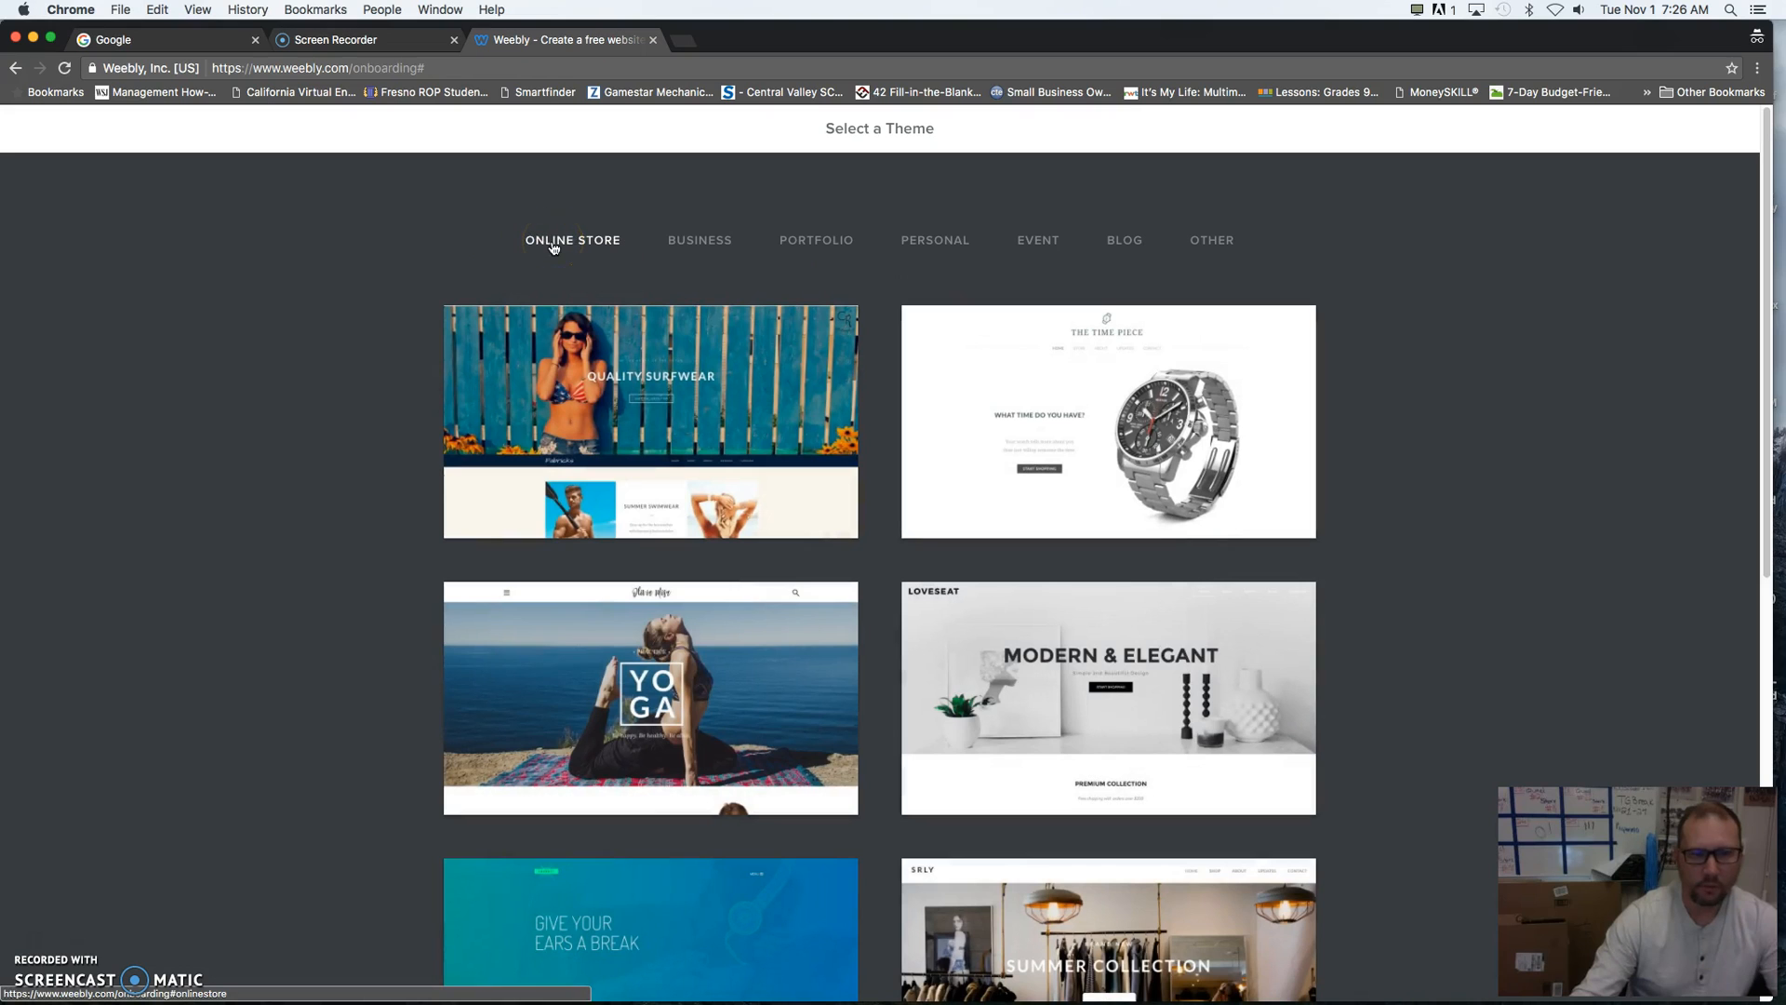
- Browse the portfolio and blog themes, and start editing a site with the Leaps & Bounds portfolio theme
left_click(818, 246)
left_click(1130, 246)
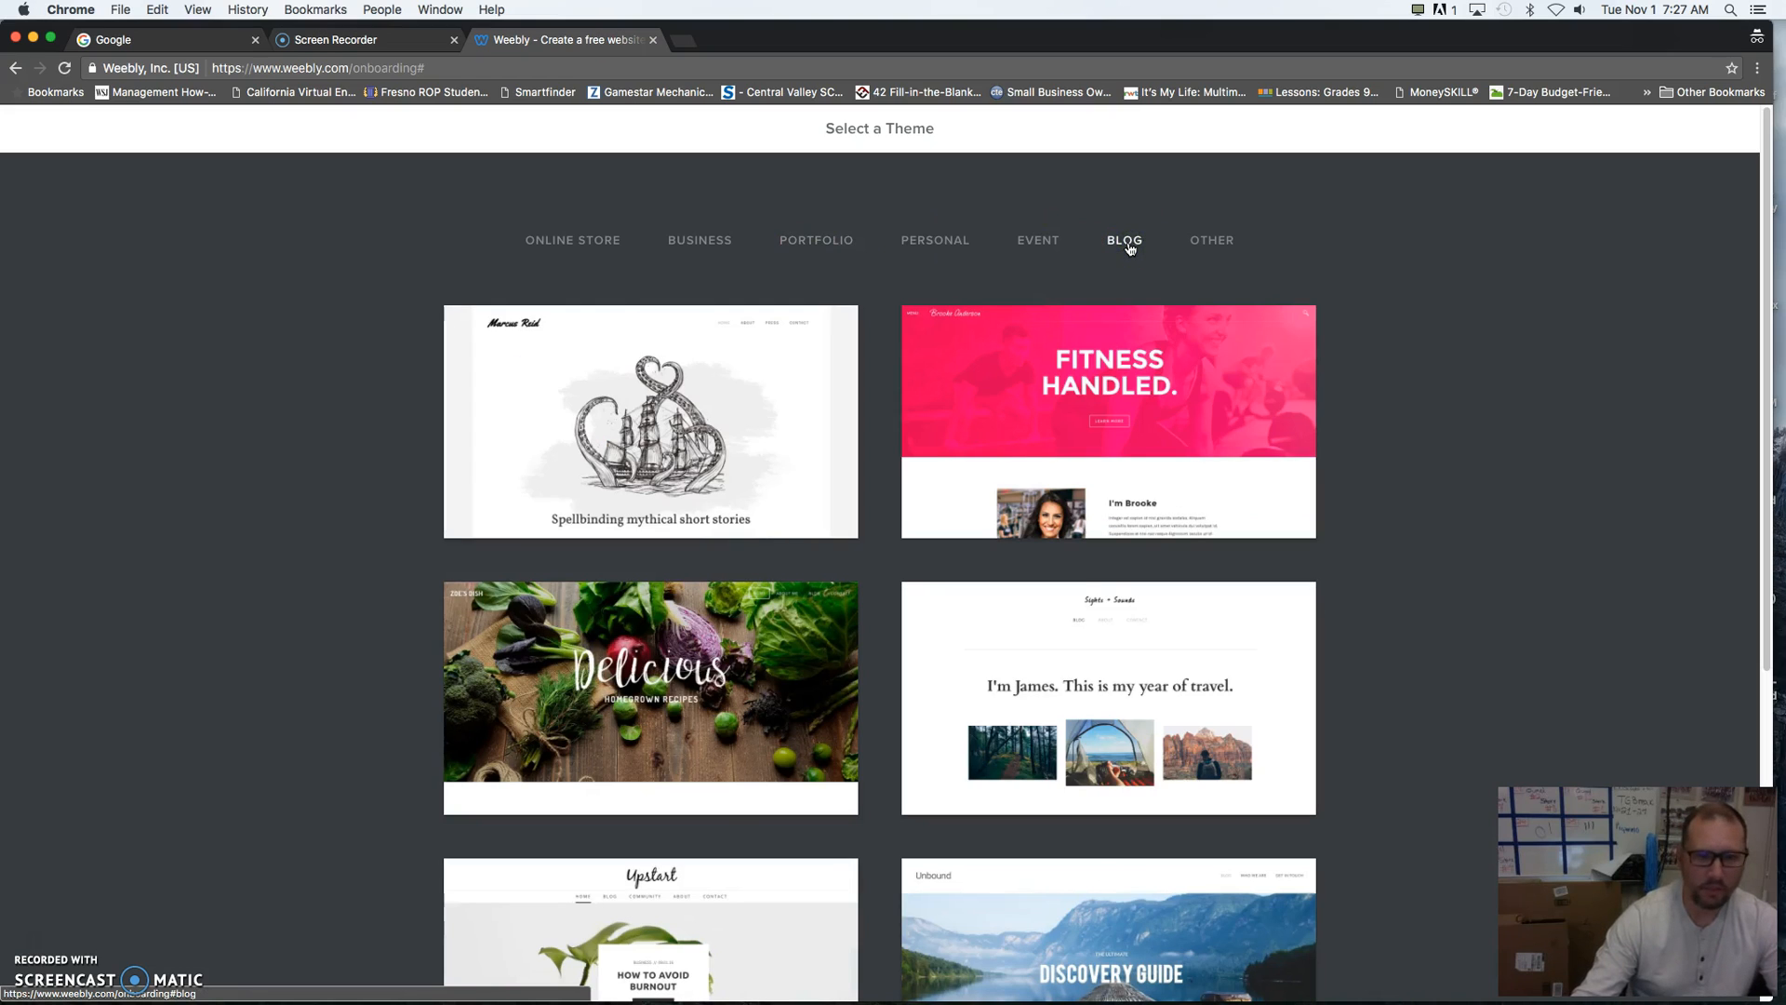
left_click(819, 244)
scroll(347, 525, "down", 5)
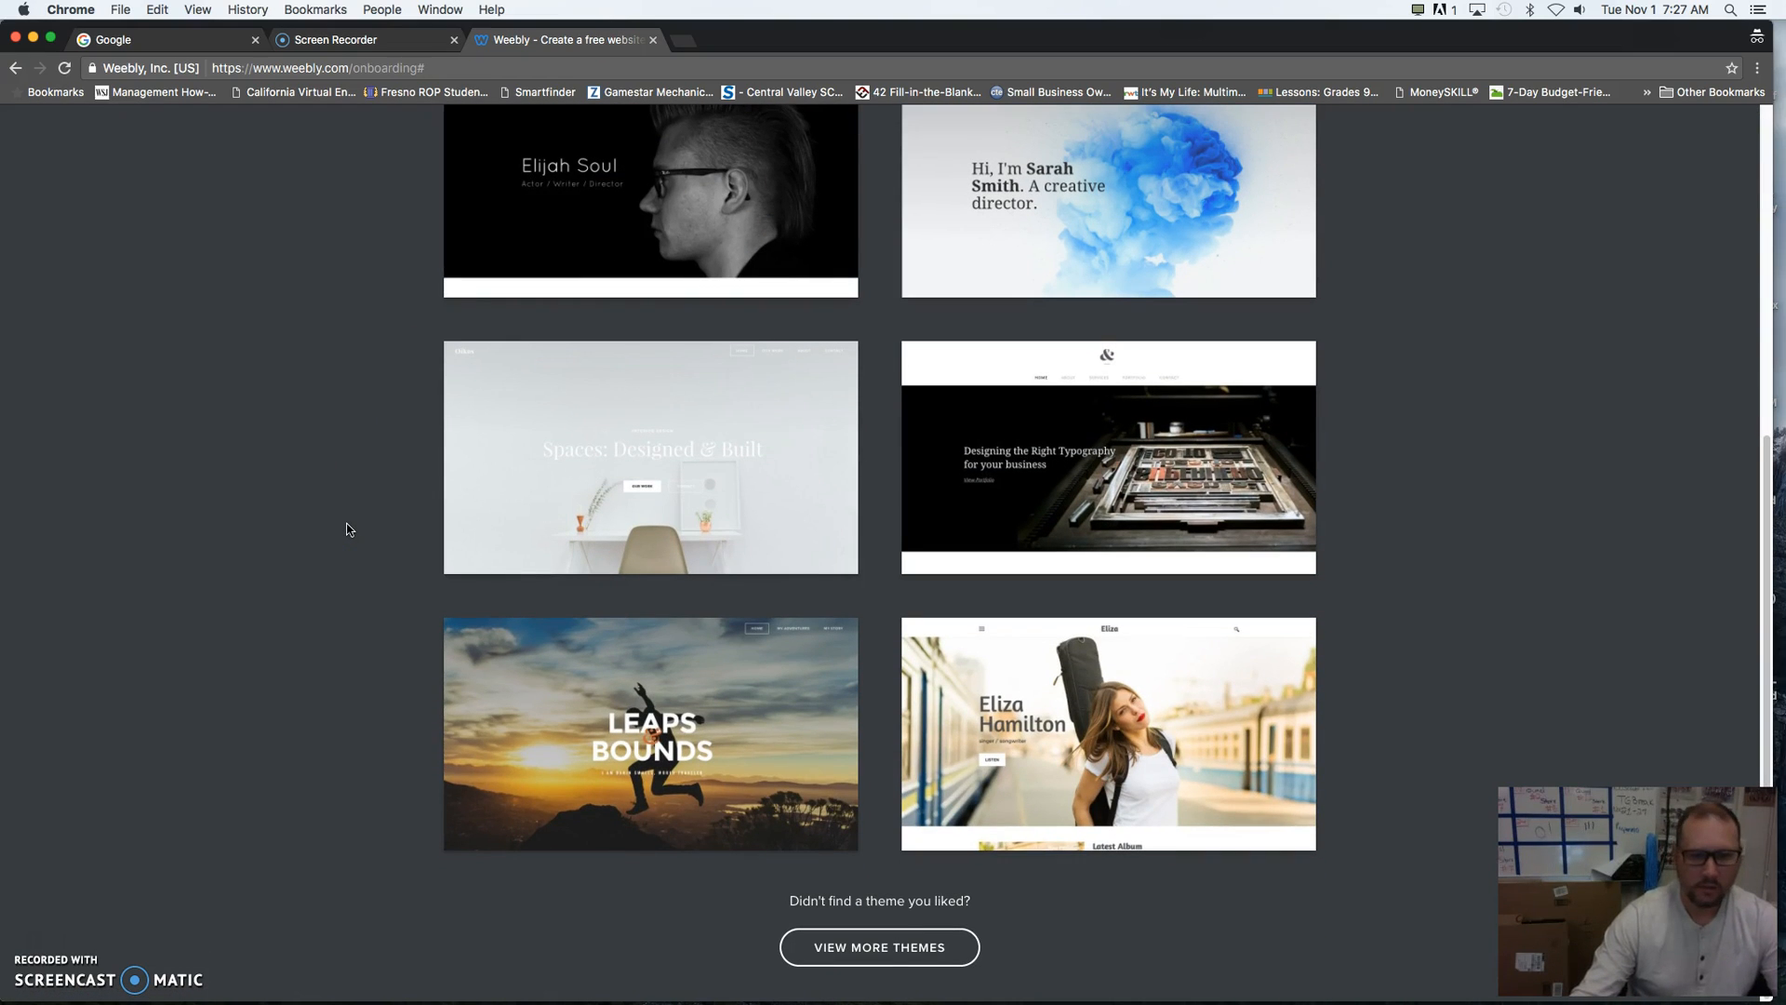
left_click(653, 733)
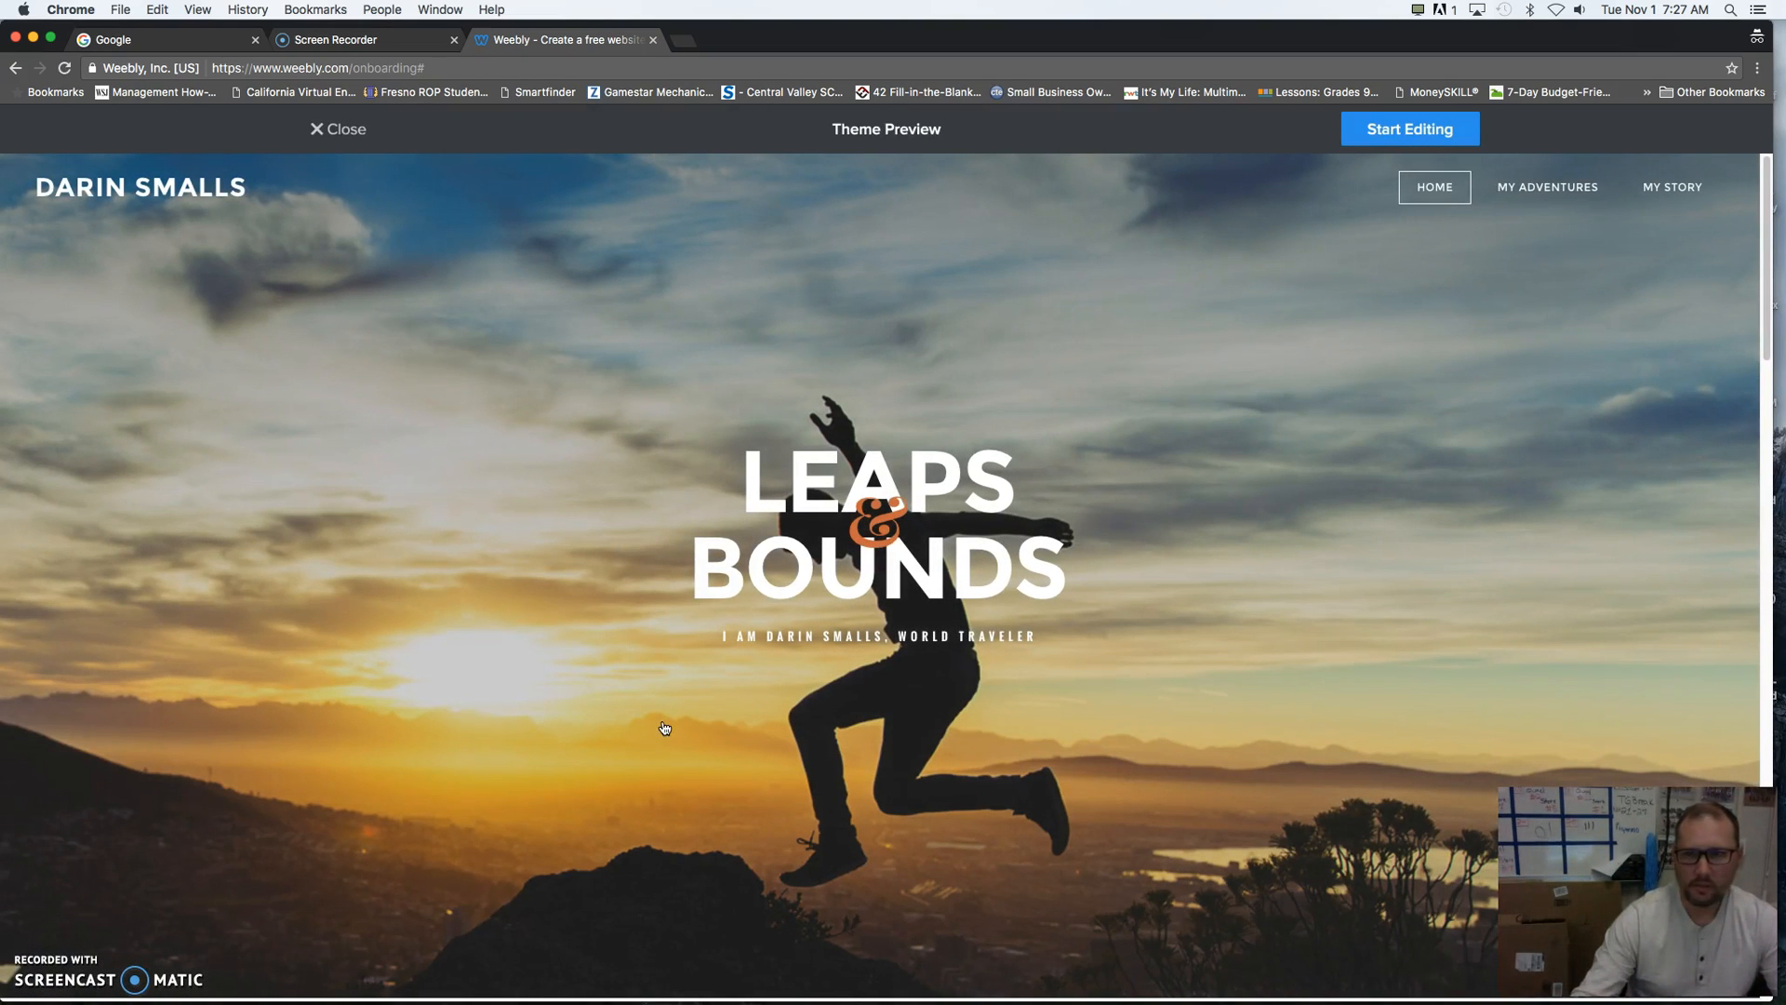
left_click(908, 571)
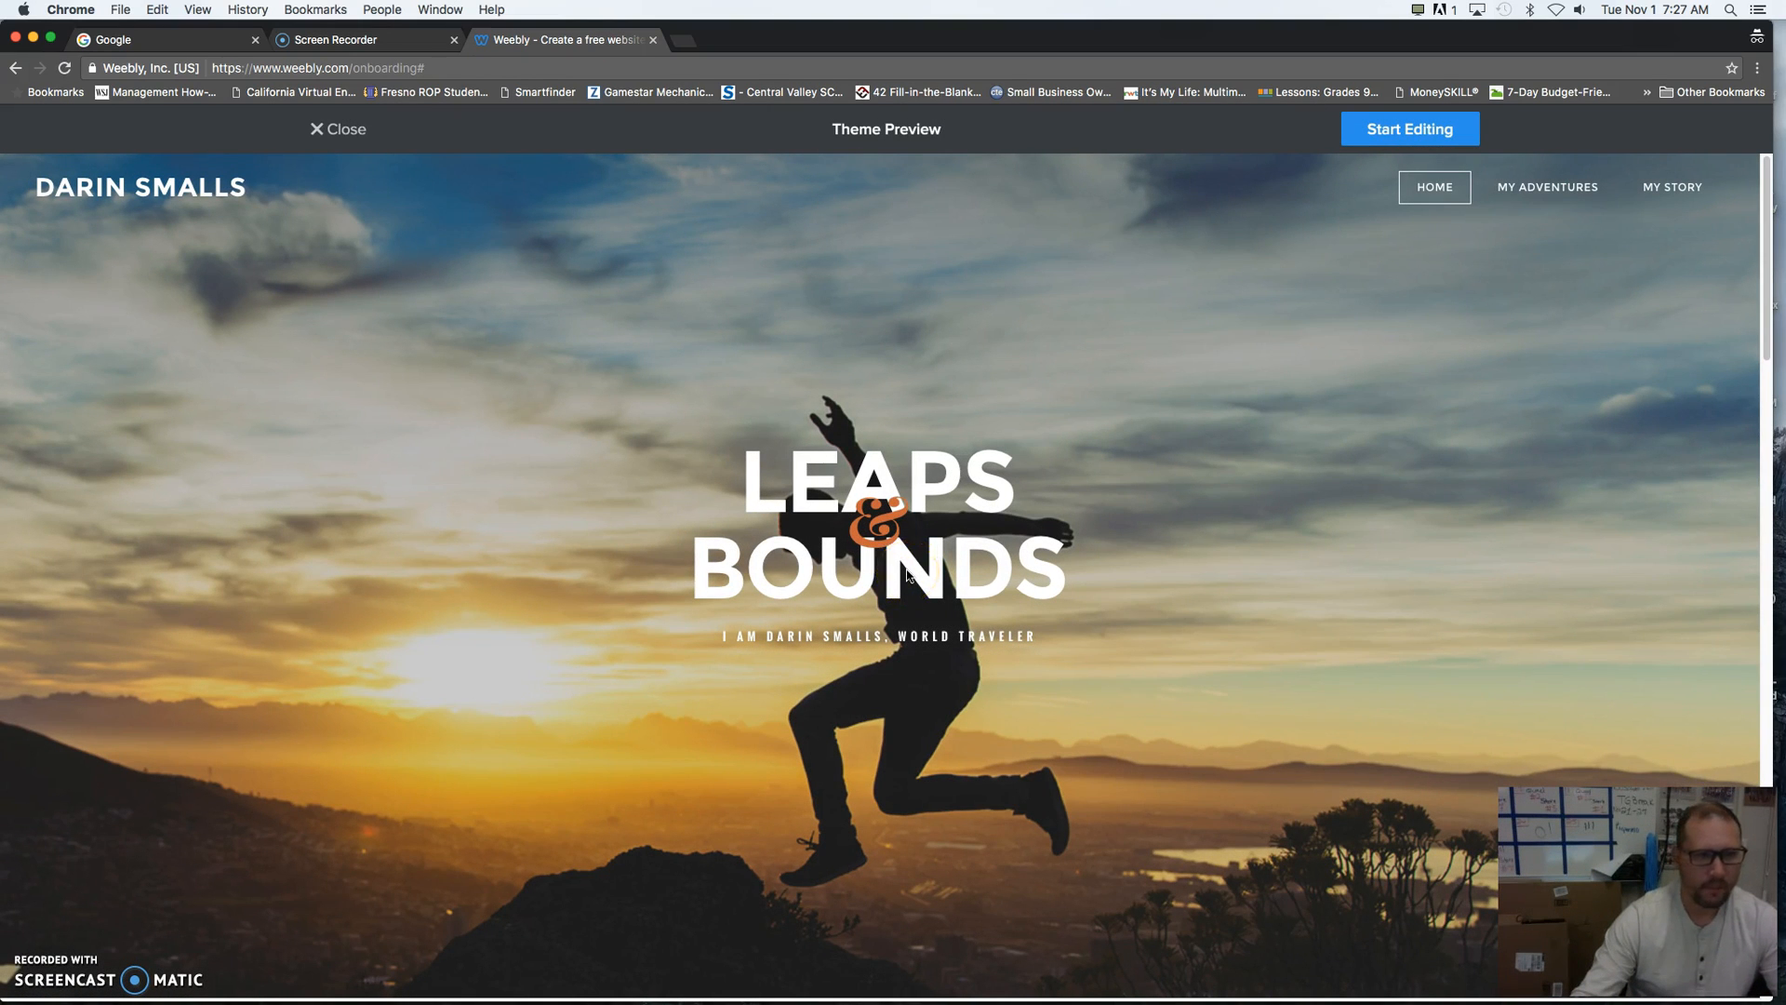
left_click(1405, 137)
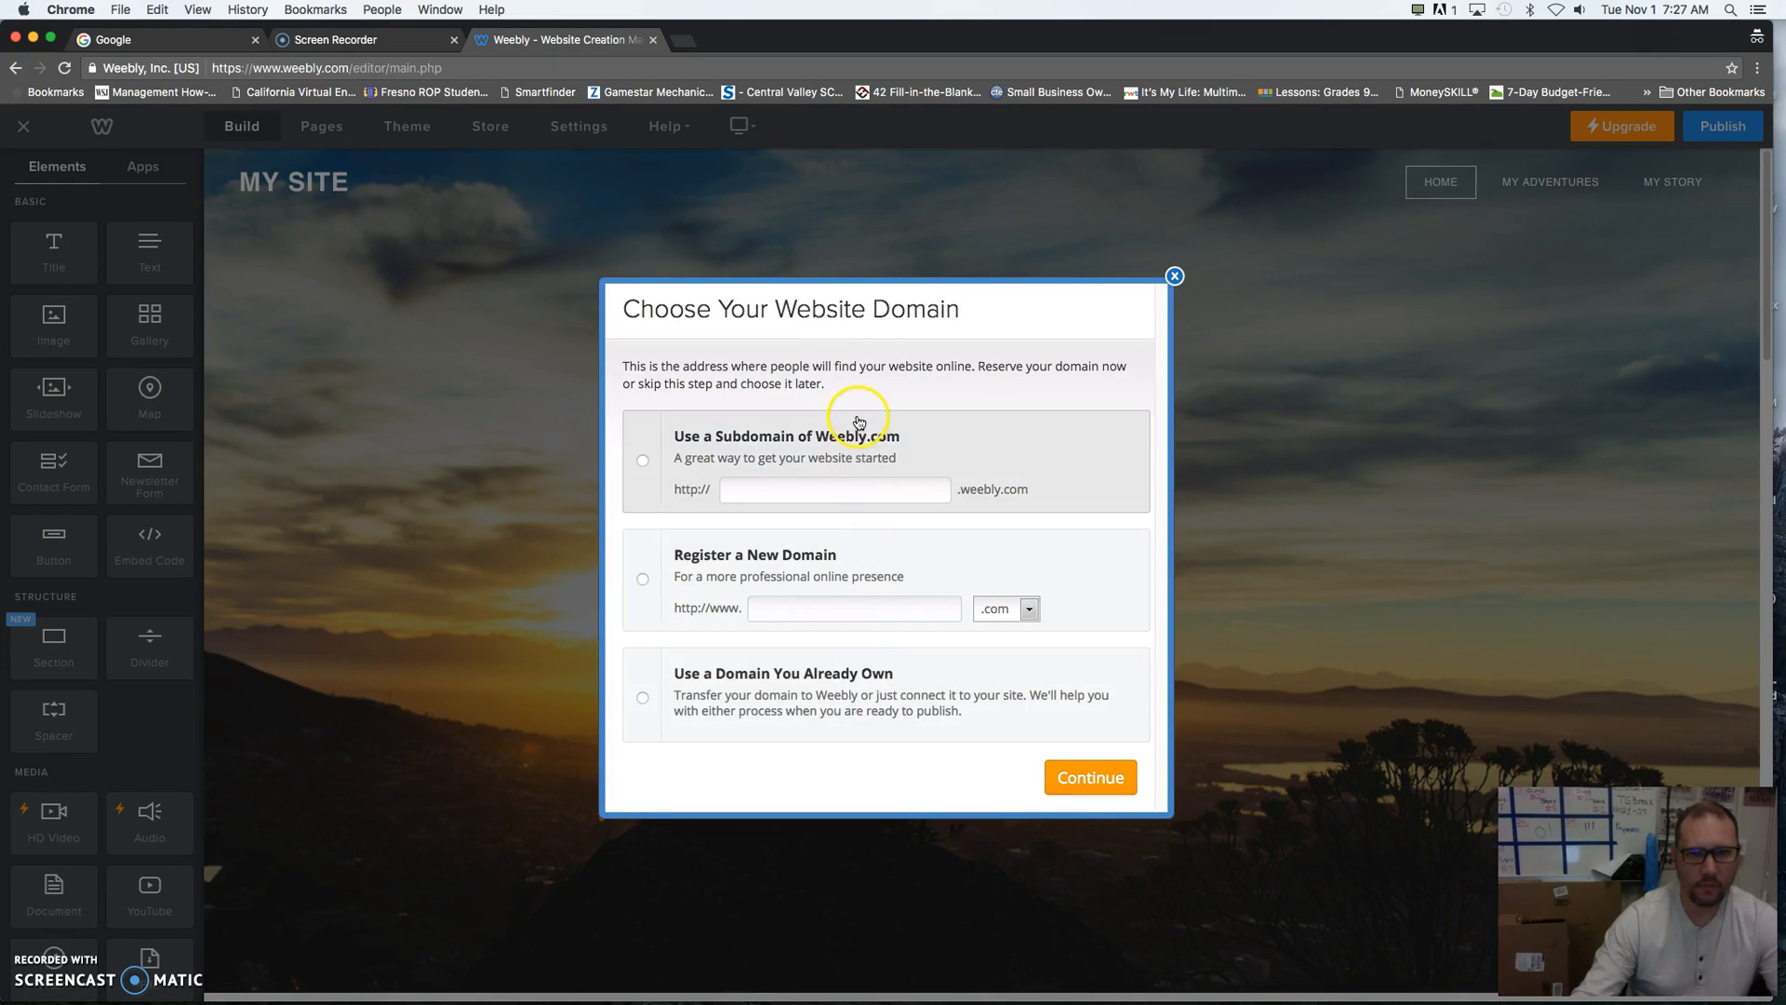
- Reserve a free Weebly.com subdomain combining the owner's short first name with "Portfolio" as the site's address
left_click(643, 462)
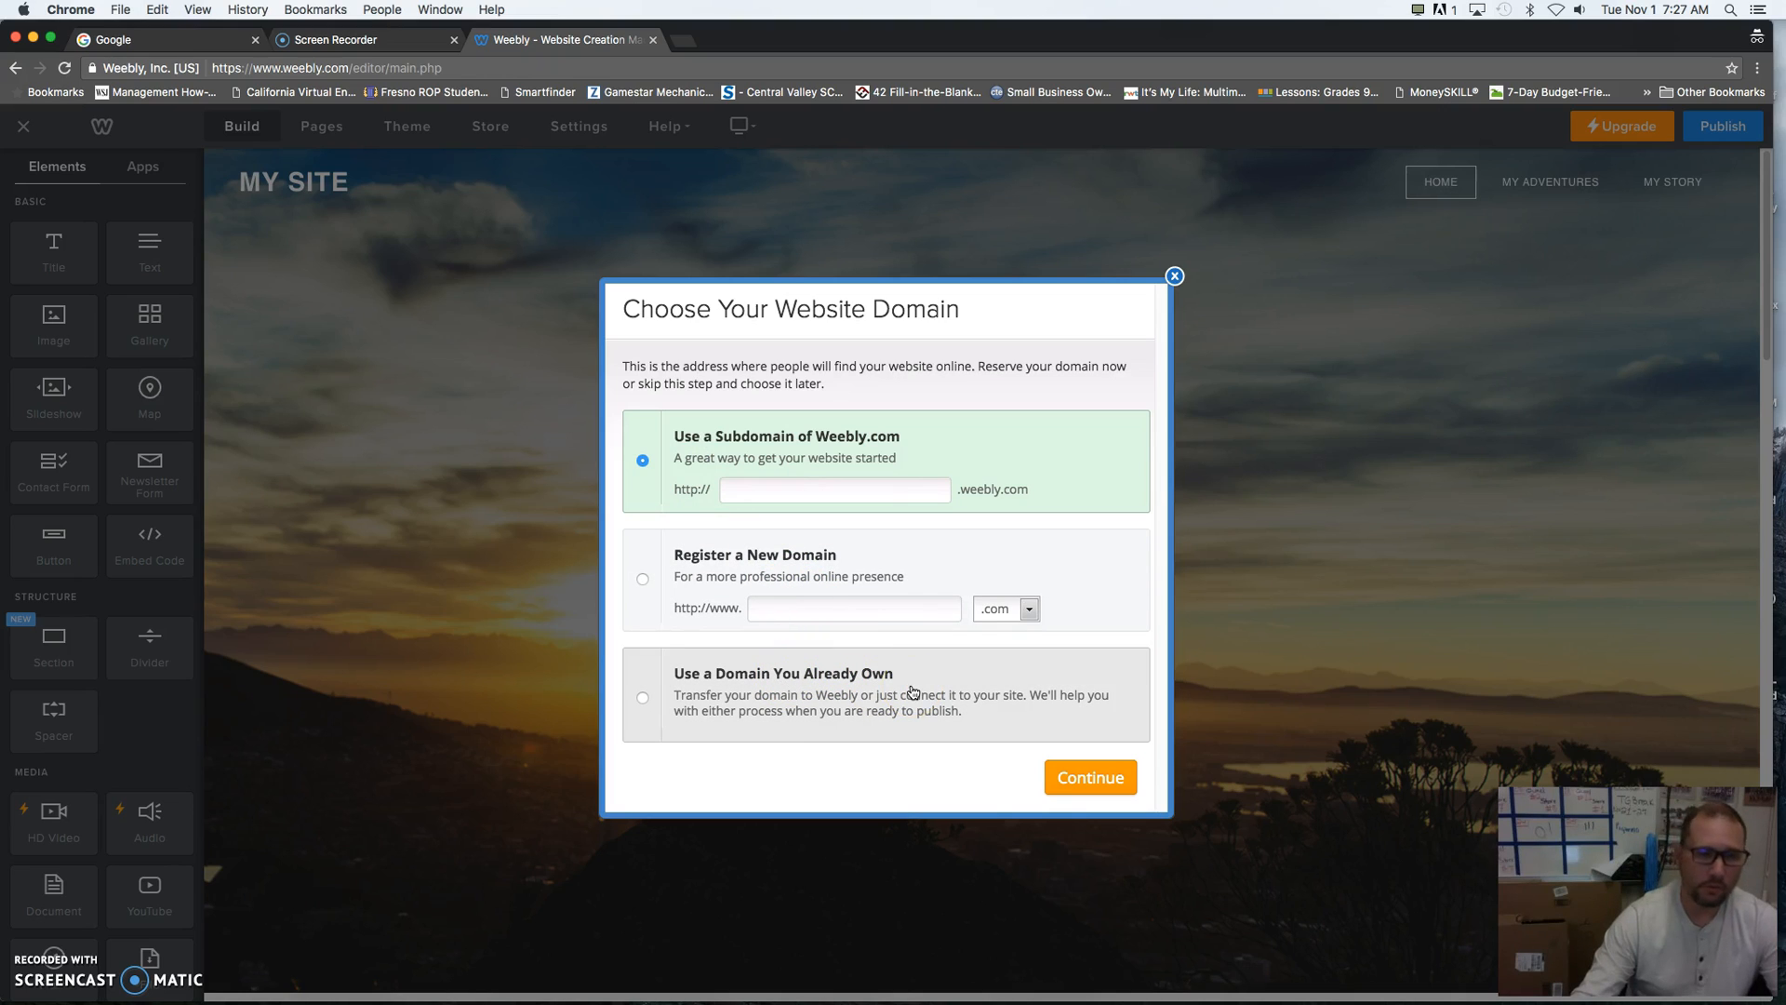
left_click(891, 650)
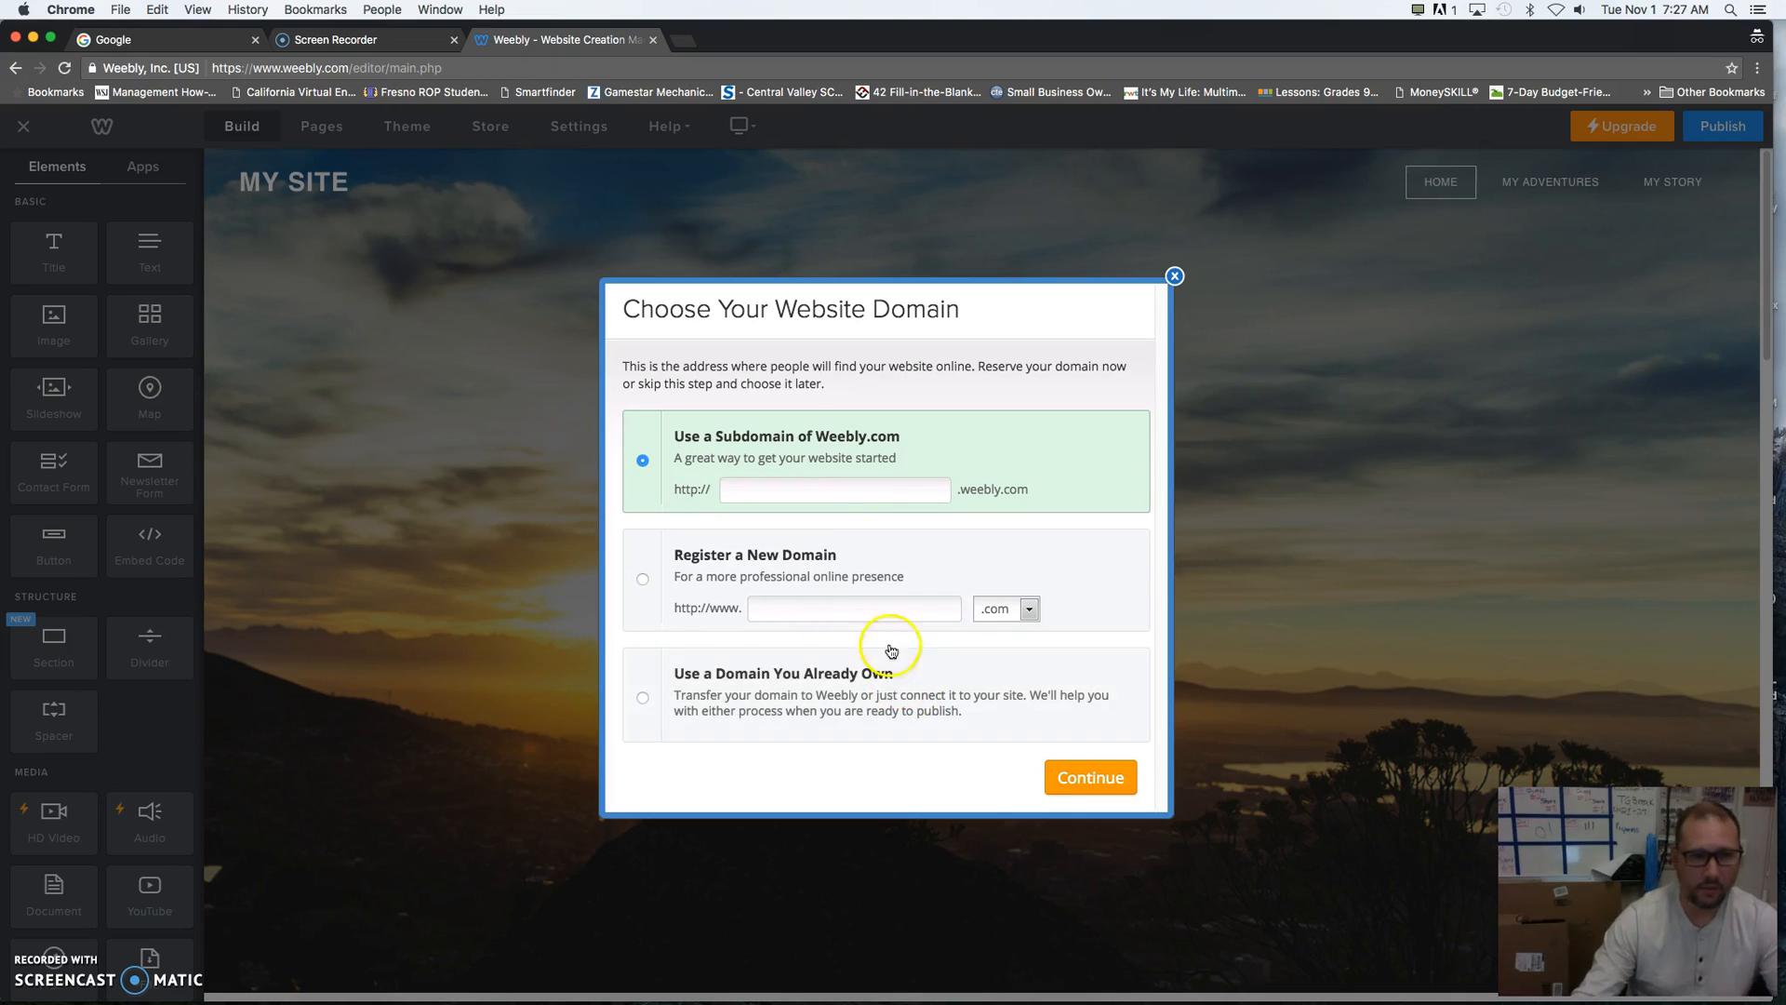
left_click(795, 489)
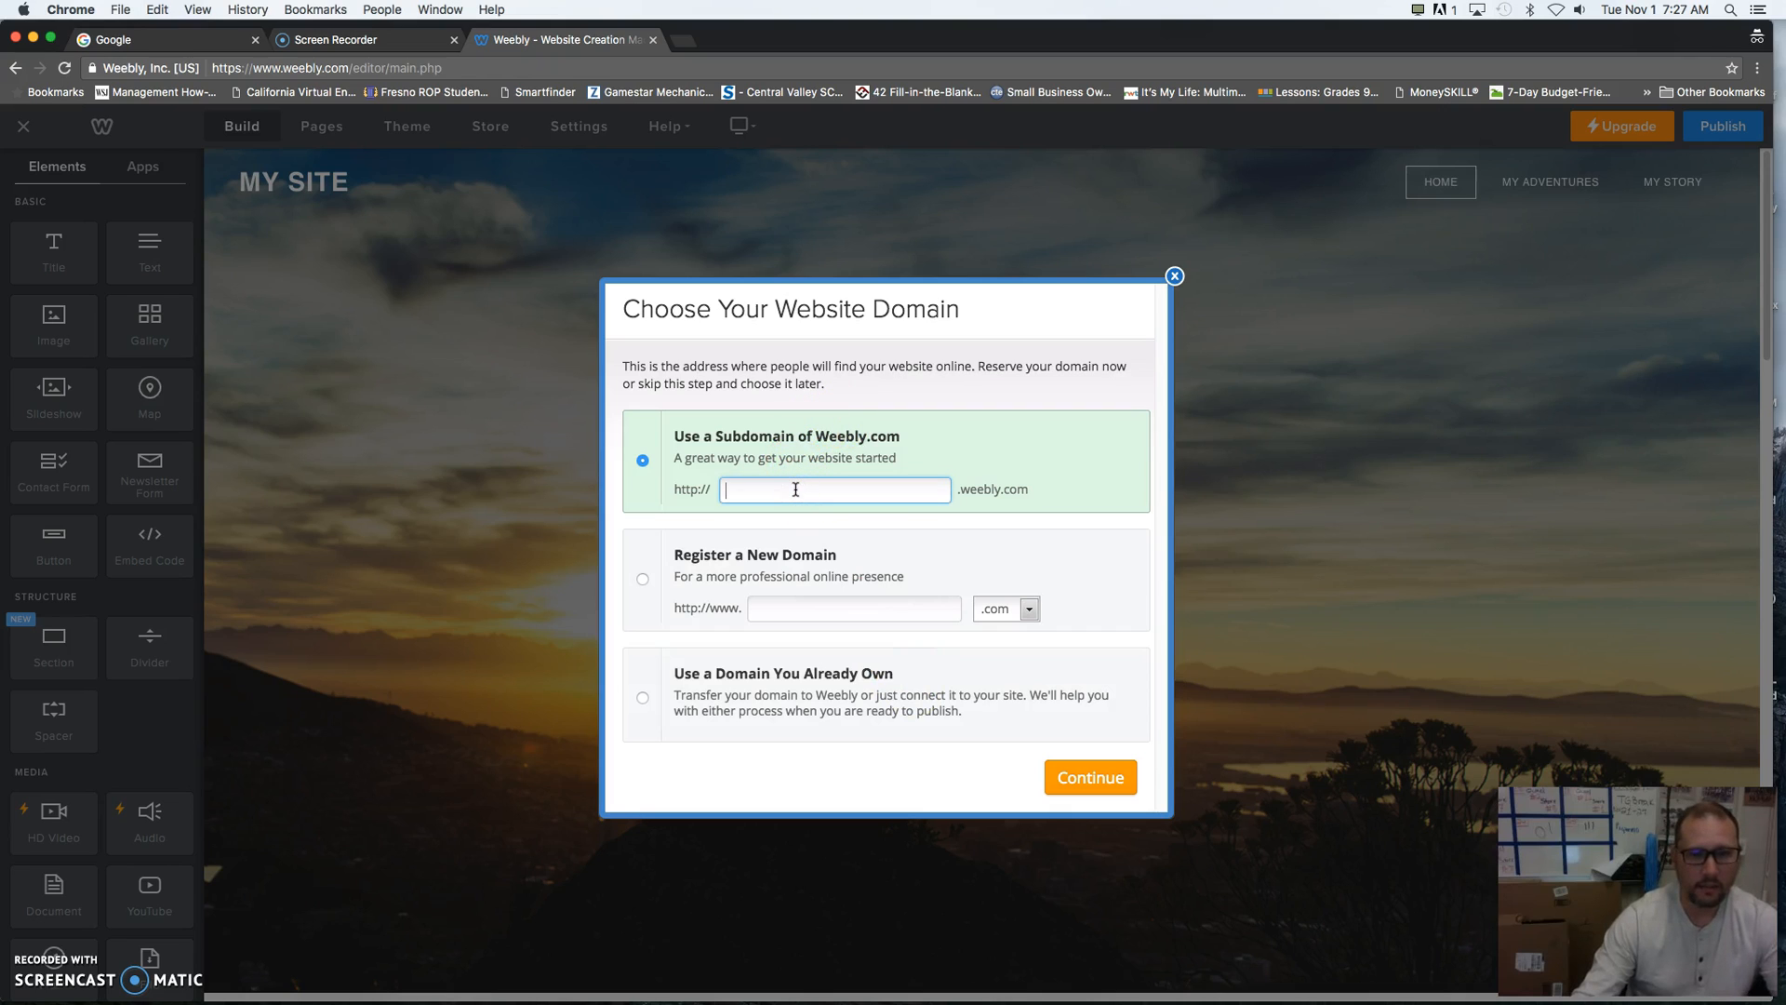
left_click(1032, 508)
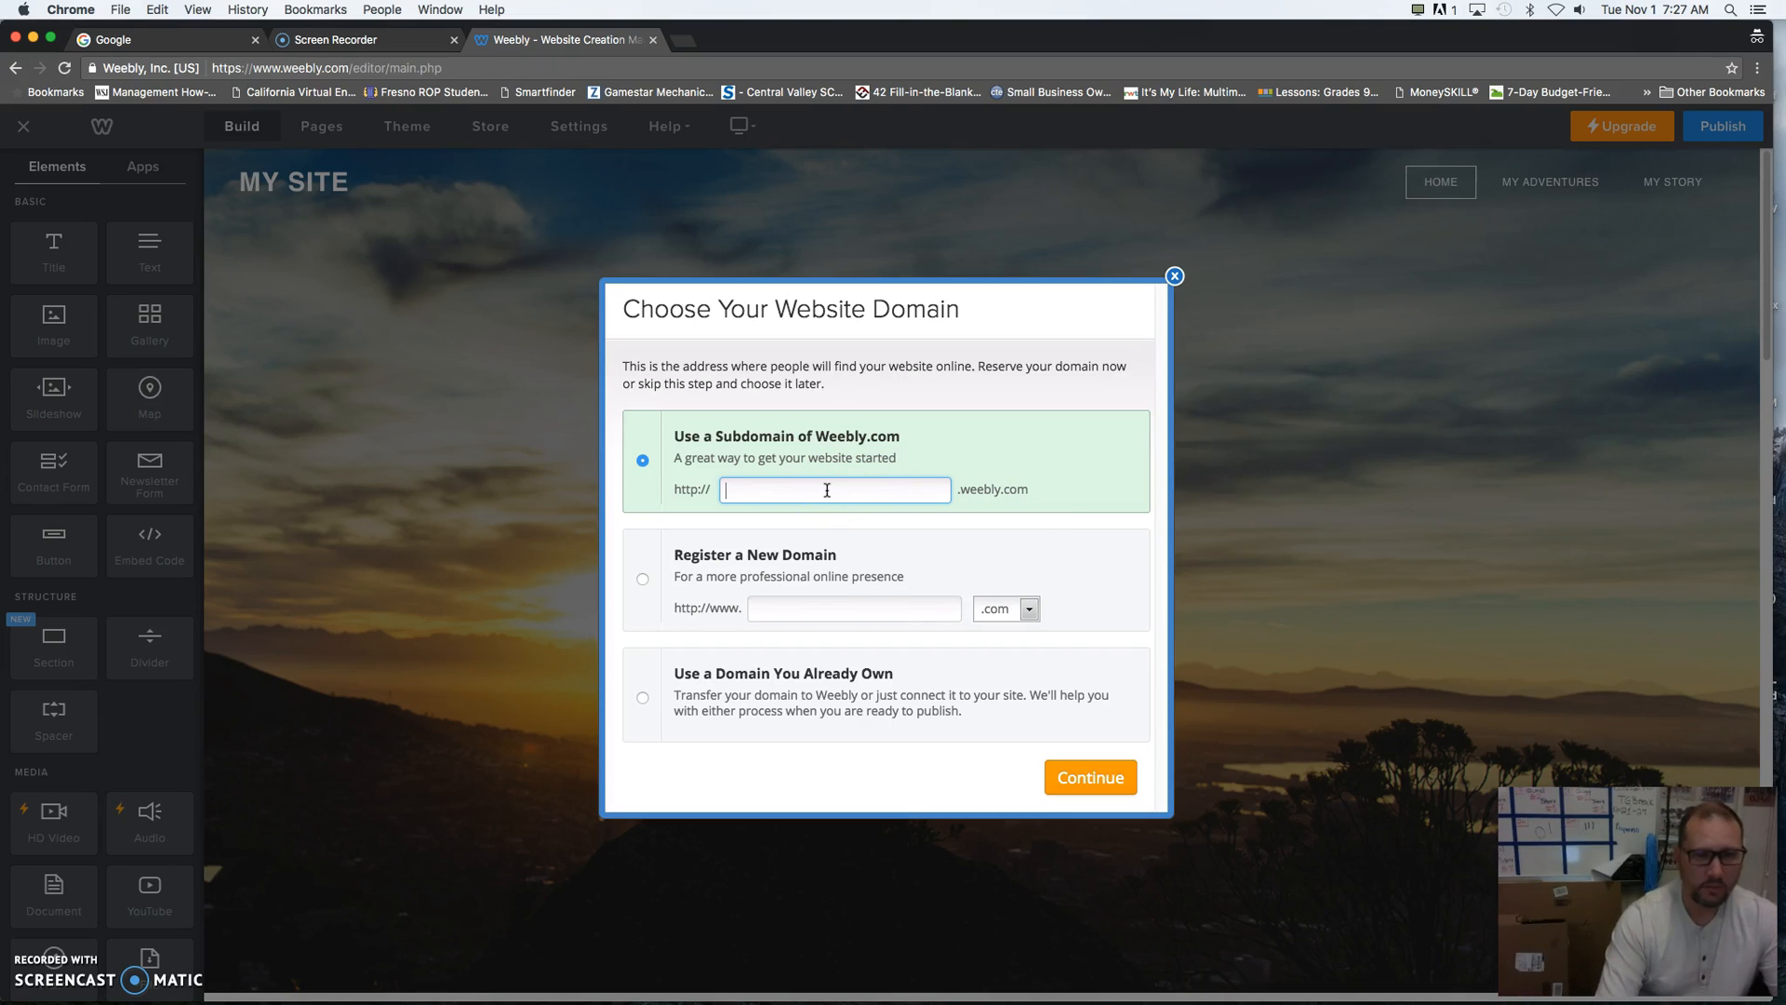
type("PetesPortfolio")
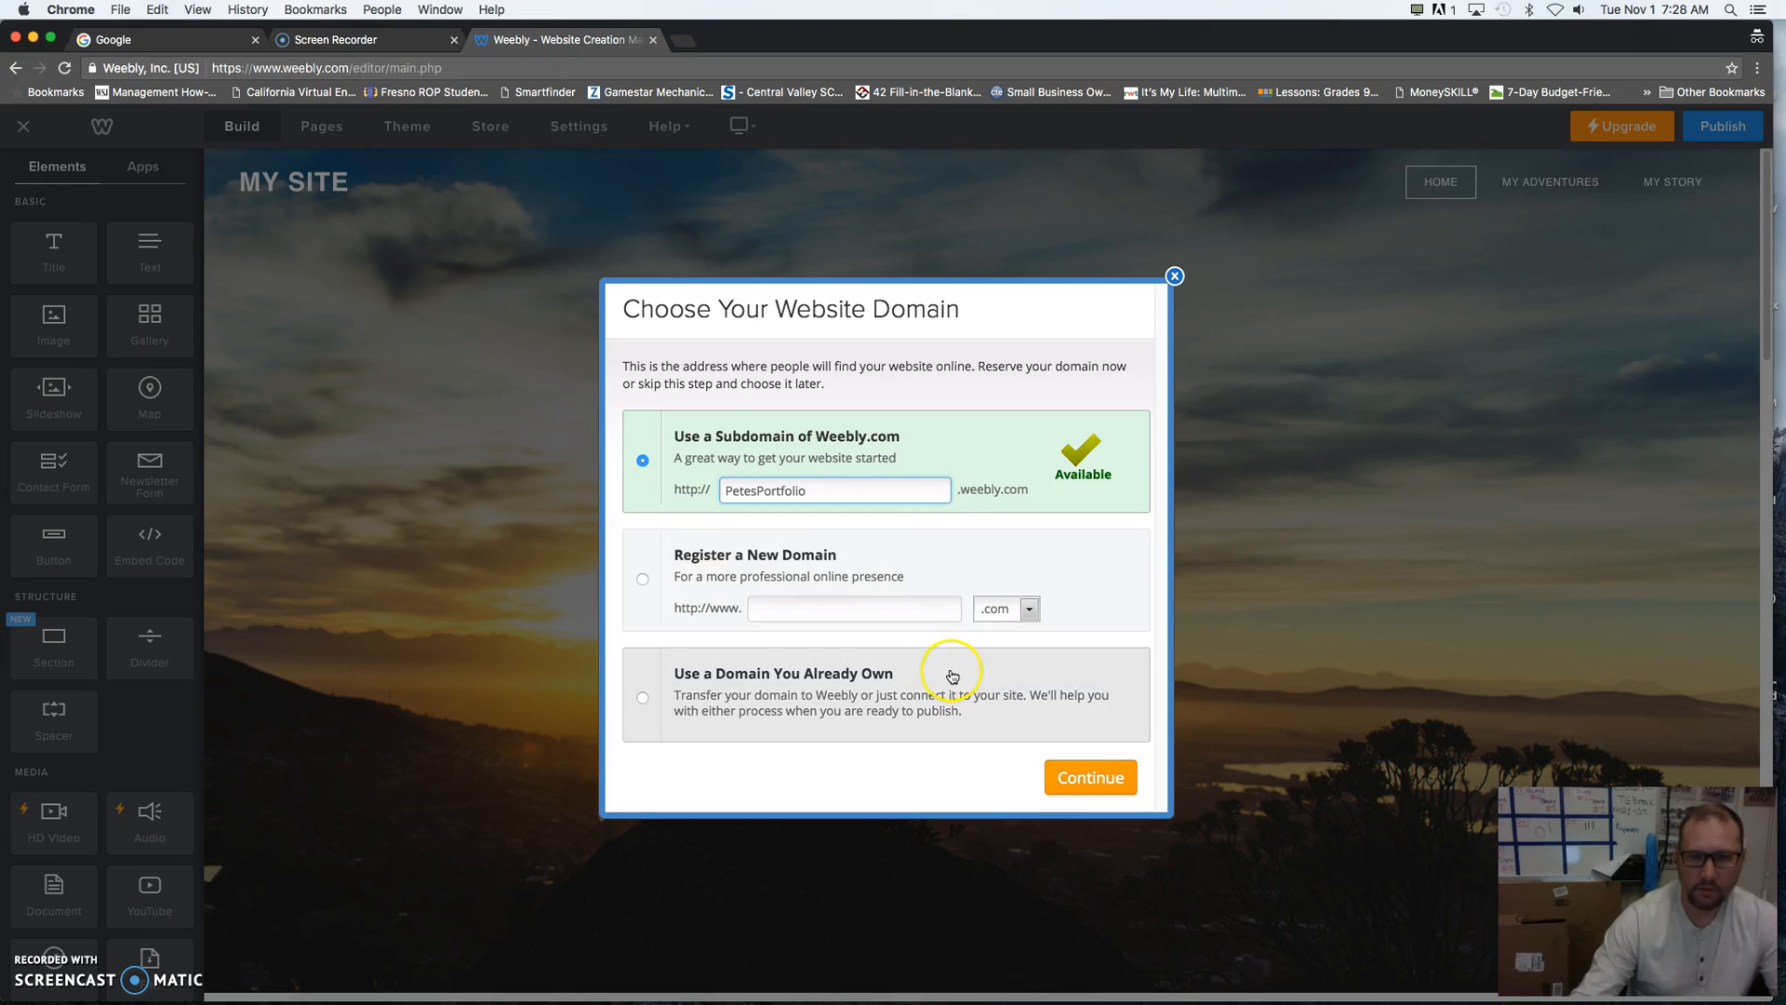
left_click(1090, 781)
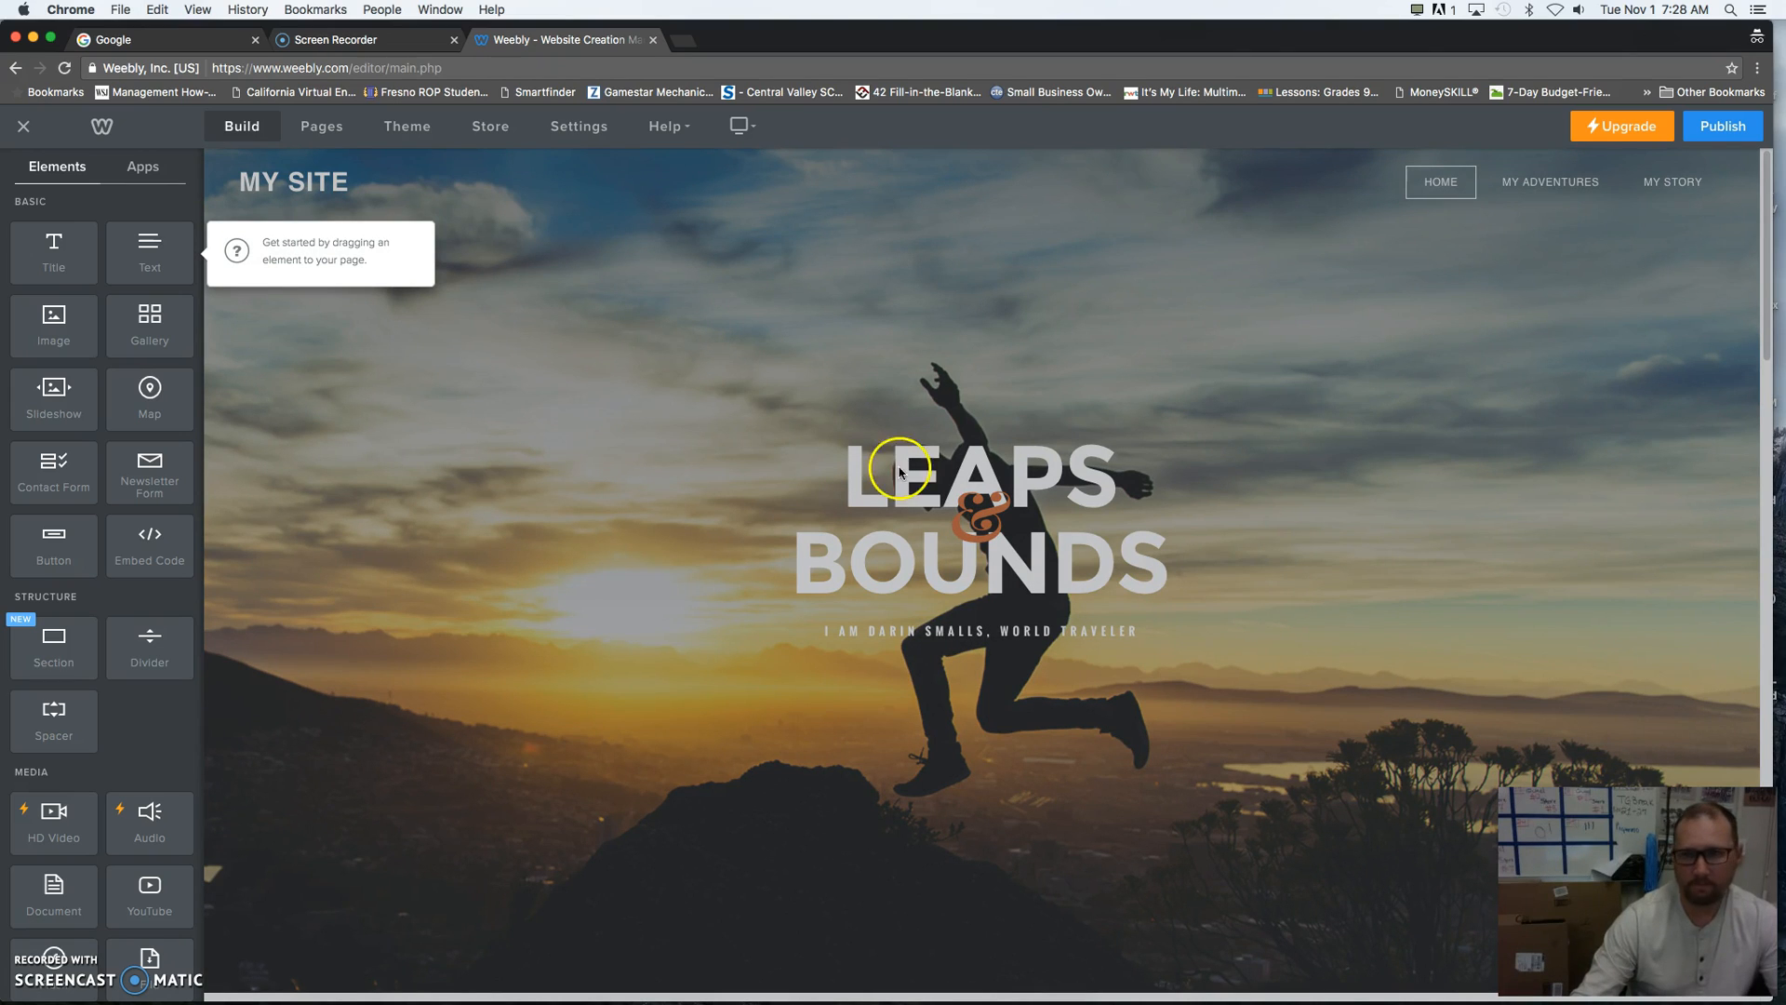
- Look through the template's My Adventures, My Story and Home pages from the site navigation
left_click(1549, 192)
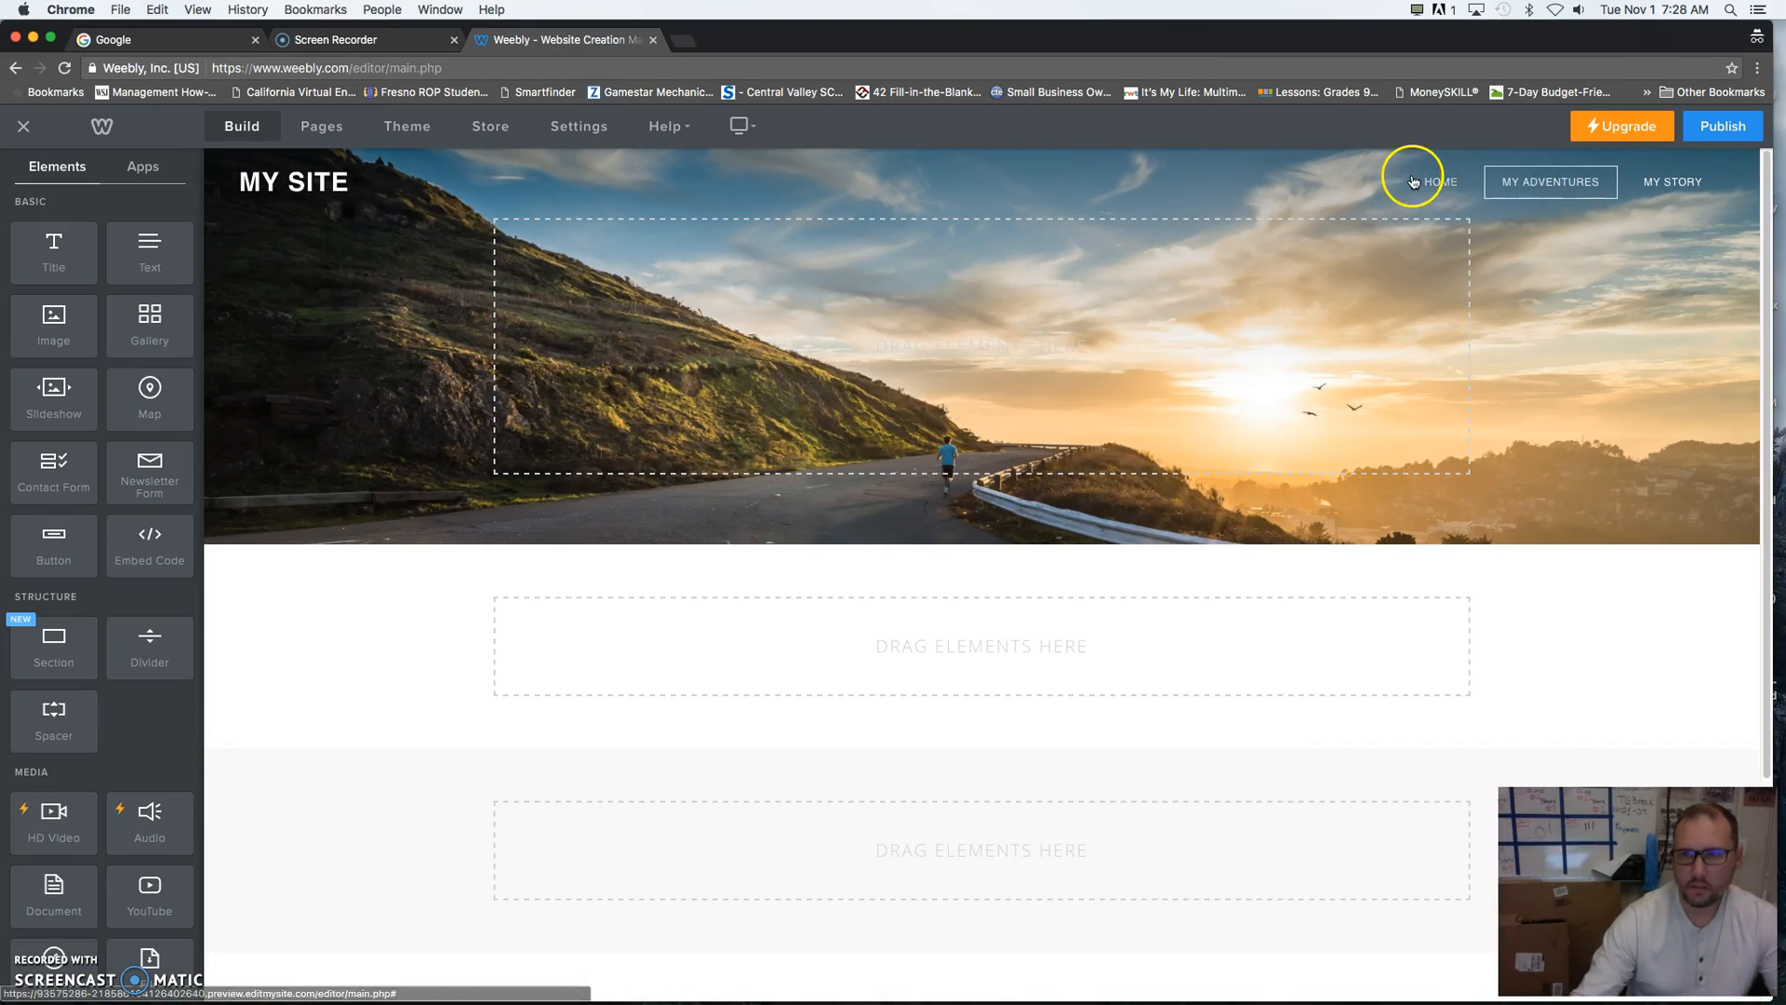
left_click(1439, 184)
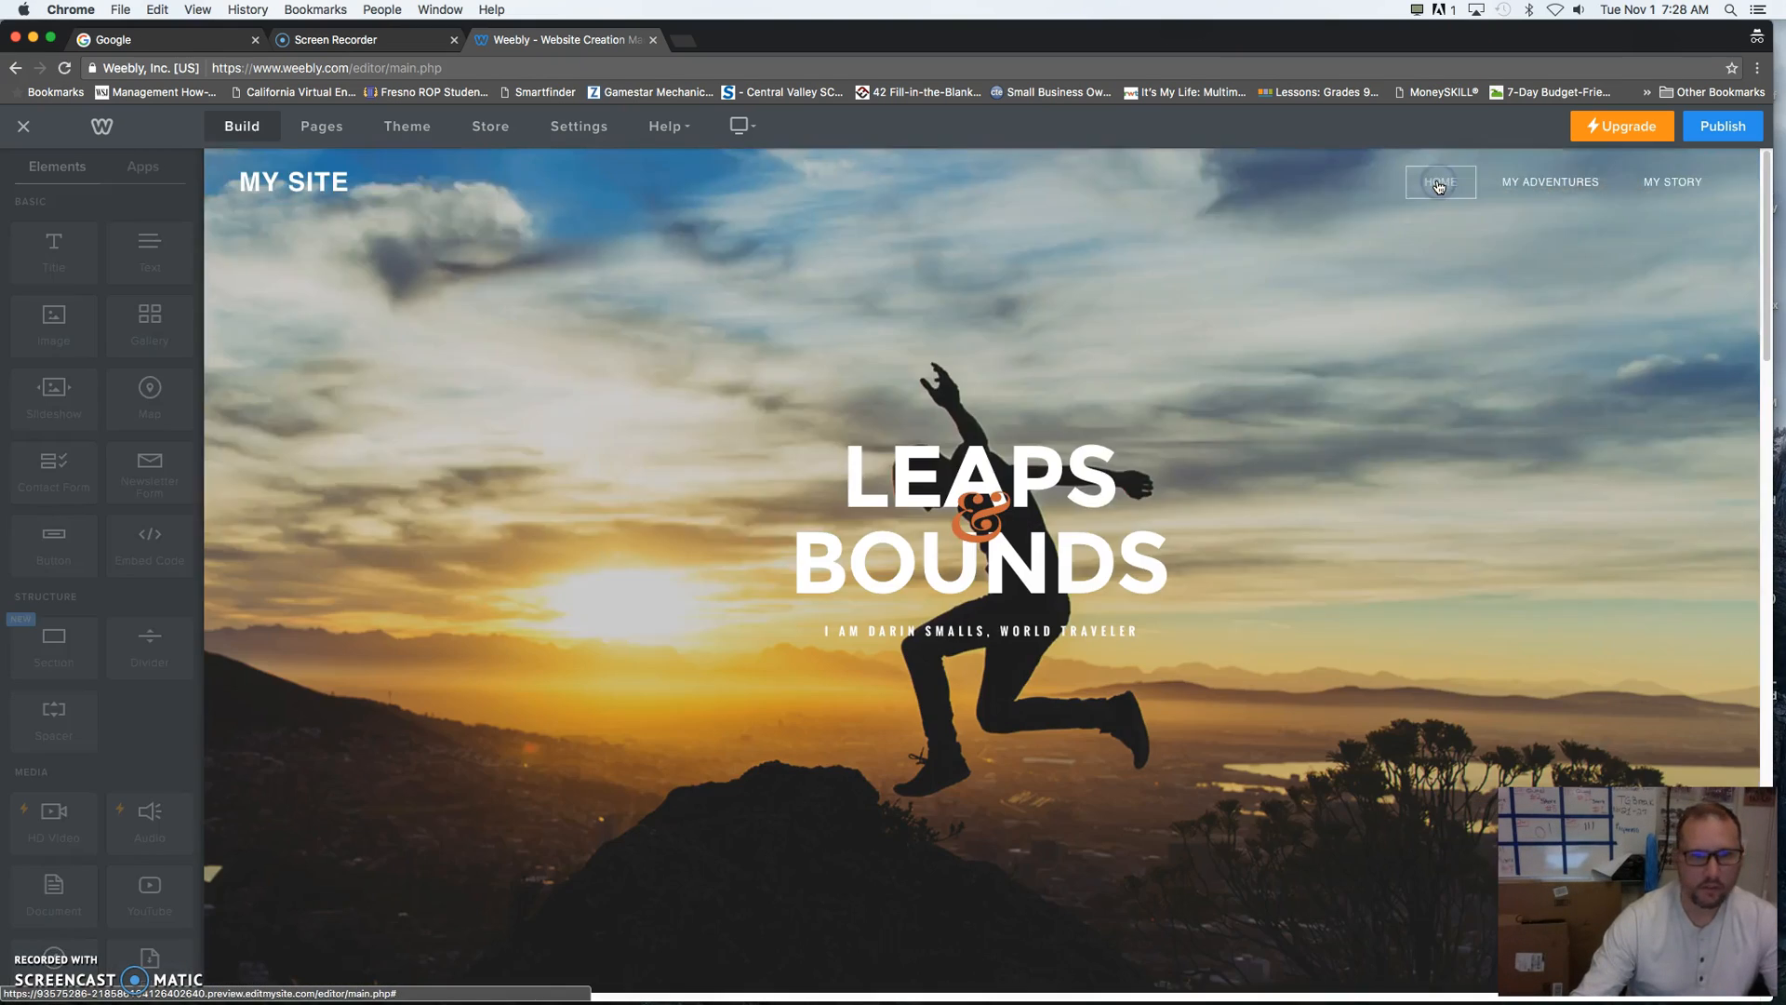
left_click(1551, 187)
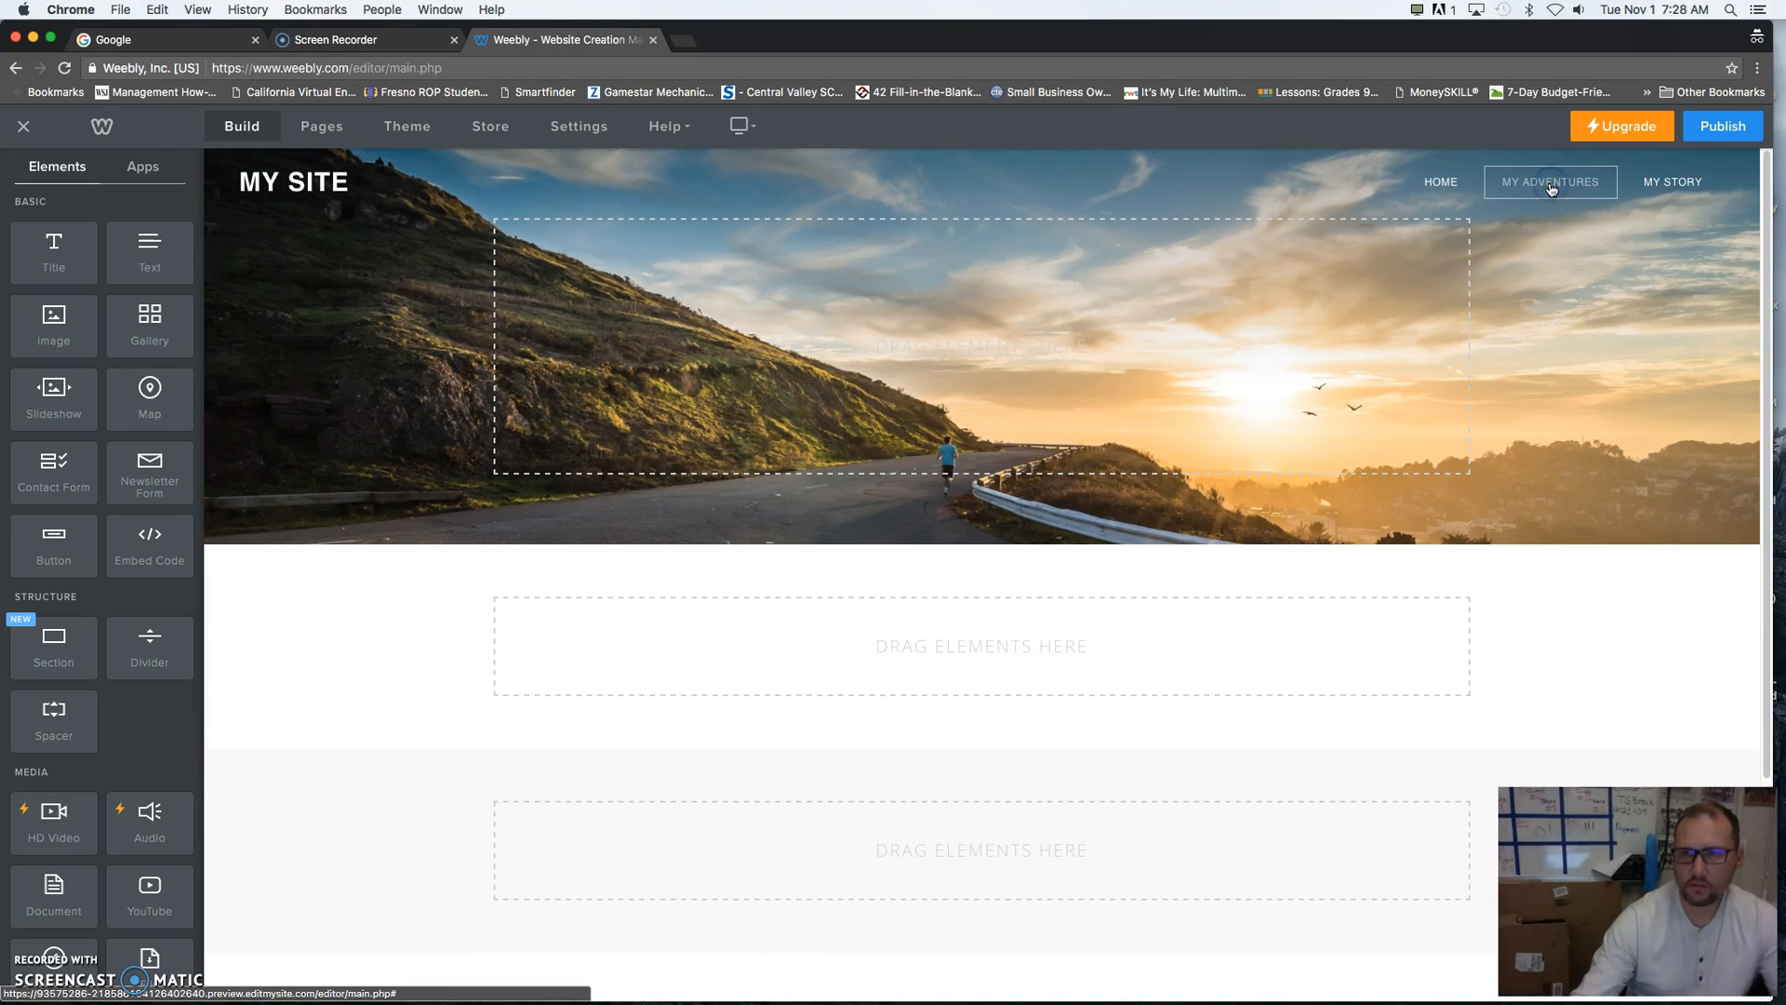
left_click(1668, 185)
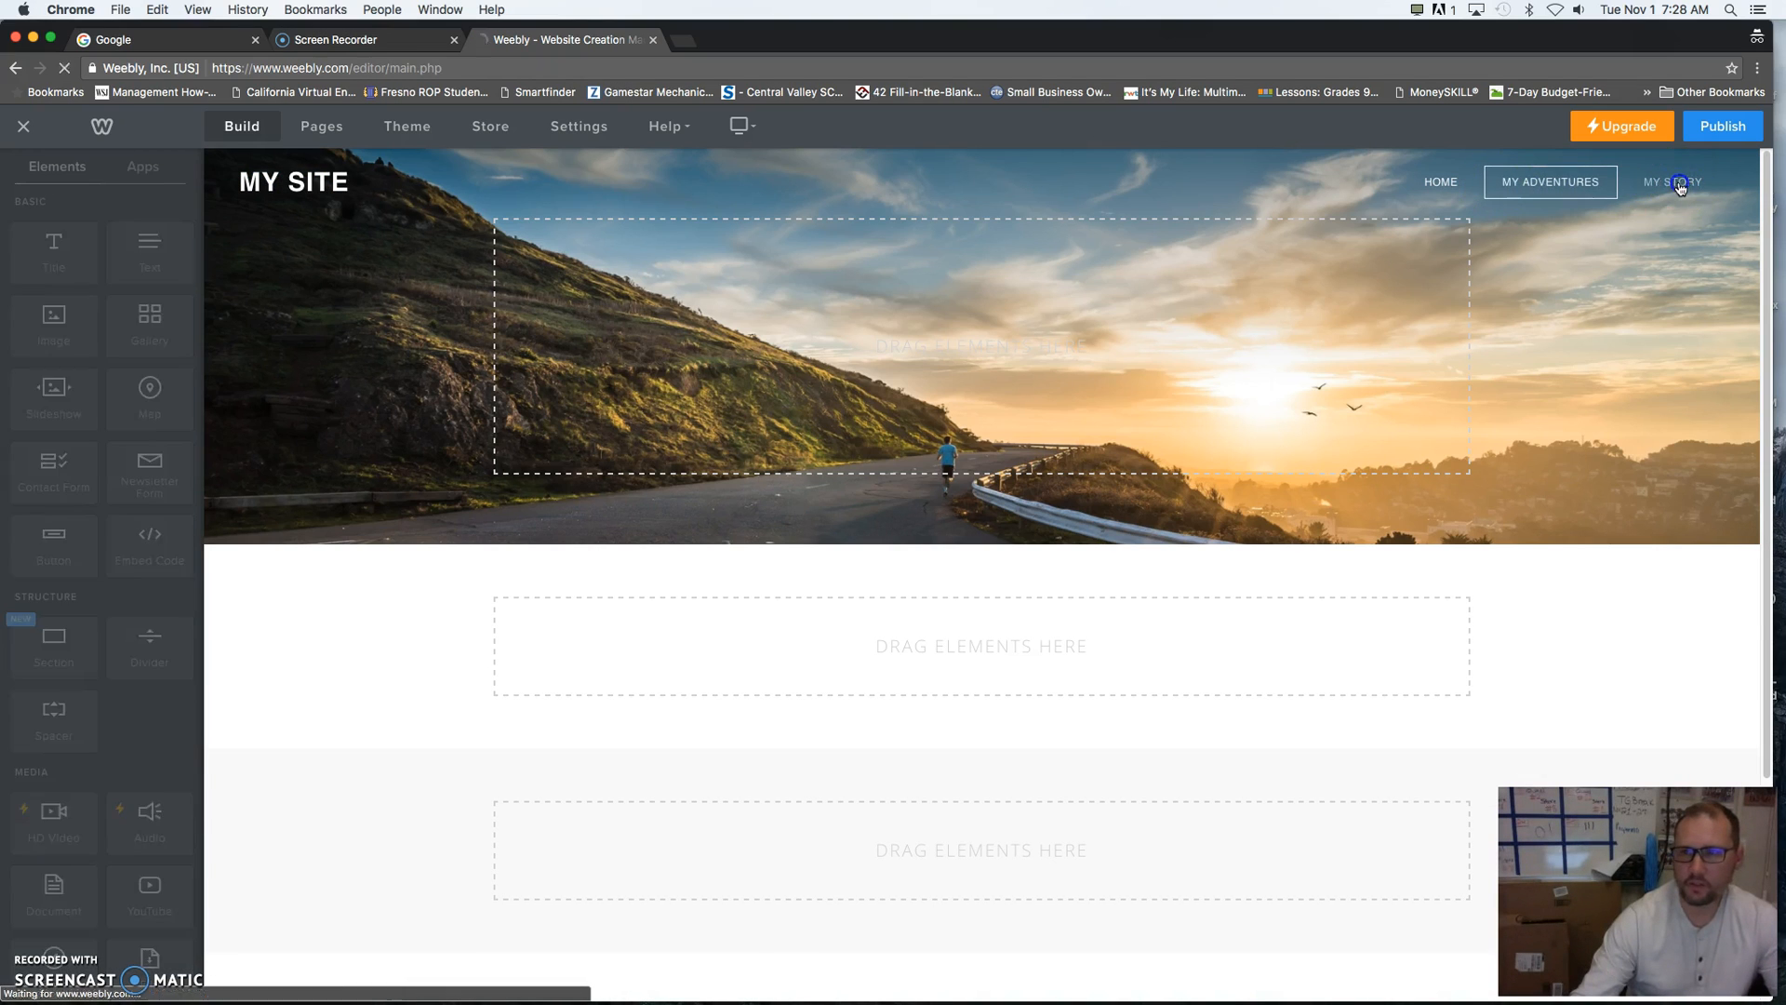
left_click(1649, 183)
left_click(1558, 183)
left_click(1435, 191)
left_click(1439, 185)
- Examine the My Adventures page's settings, including header type and visibility, and its empty content areas
left_click(316, 127)
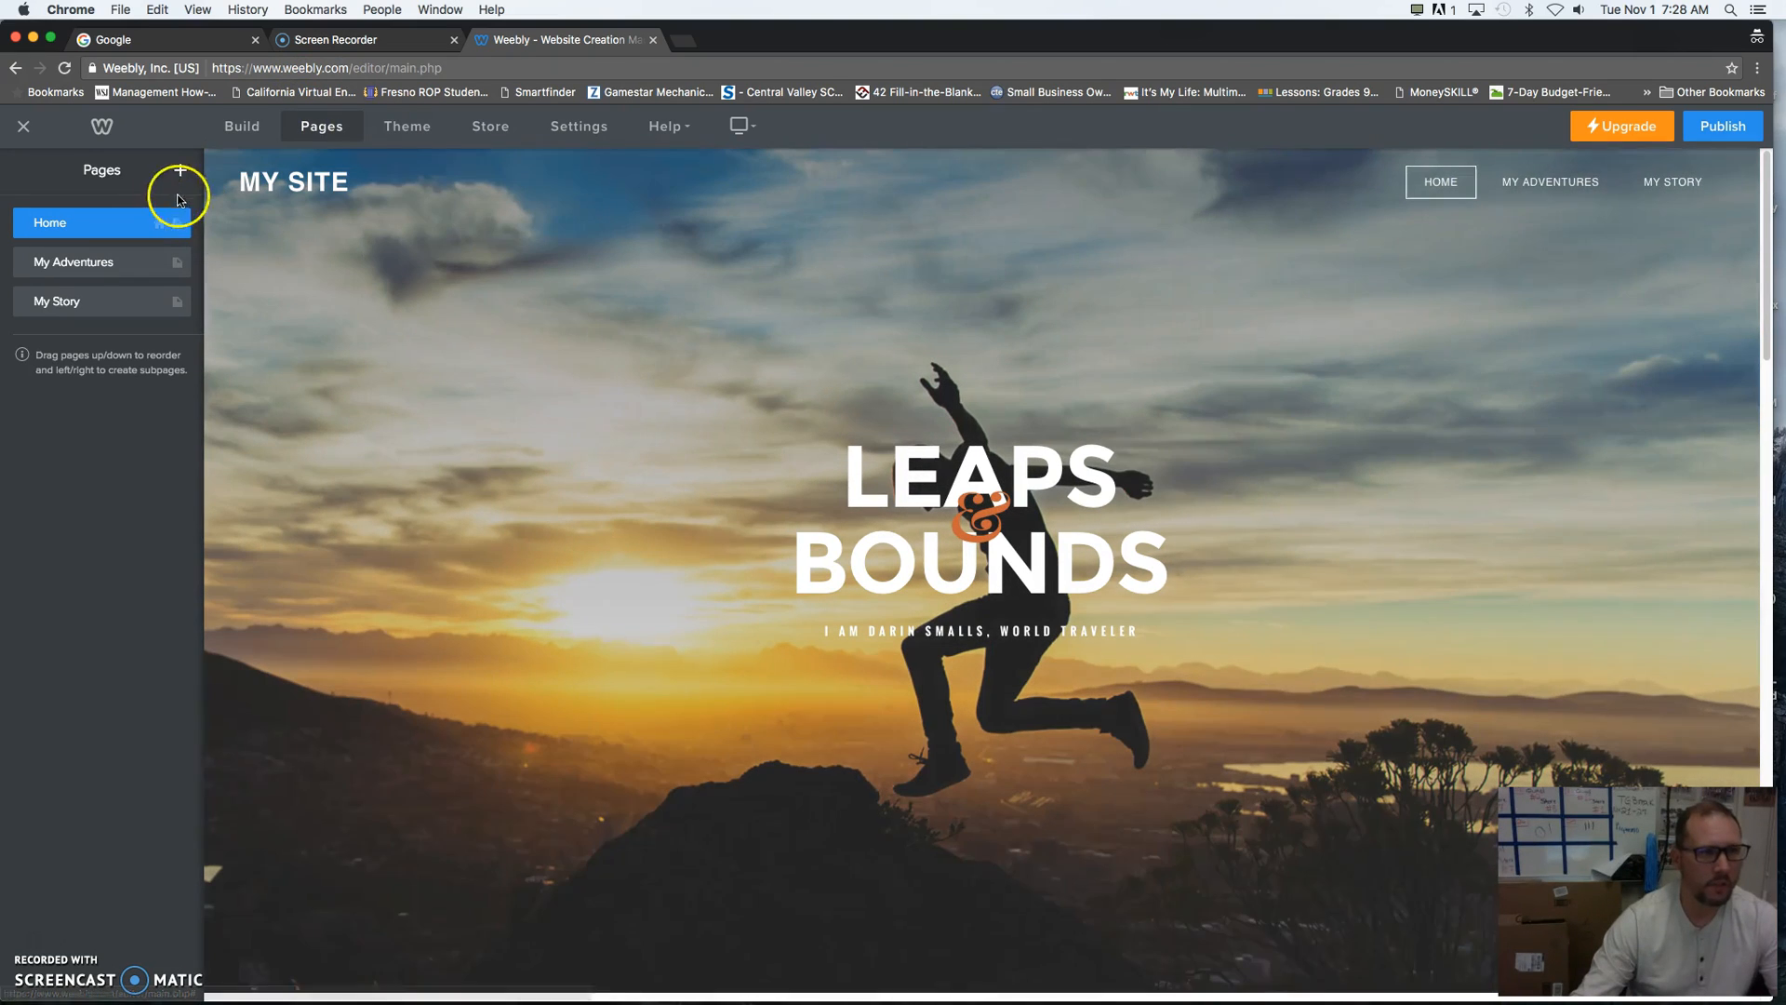
left_click(96, 263)
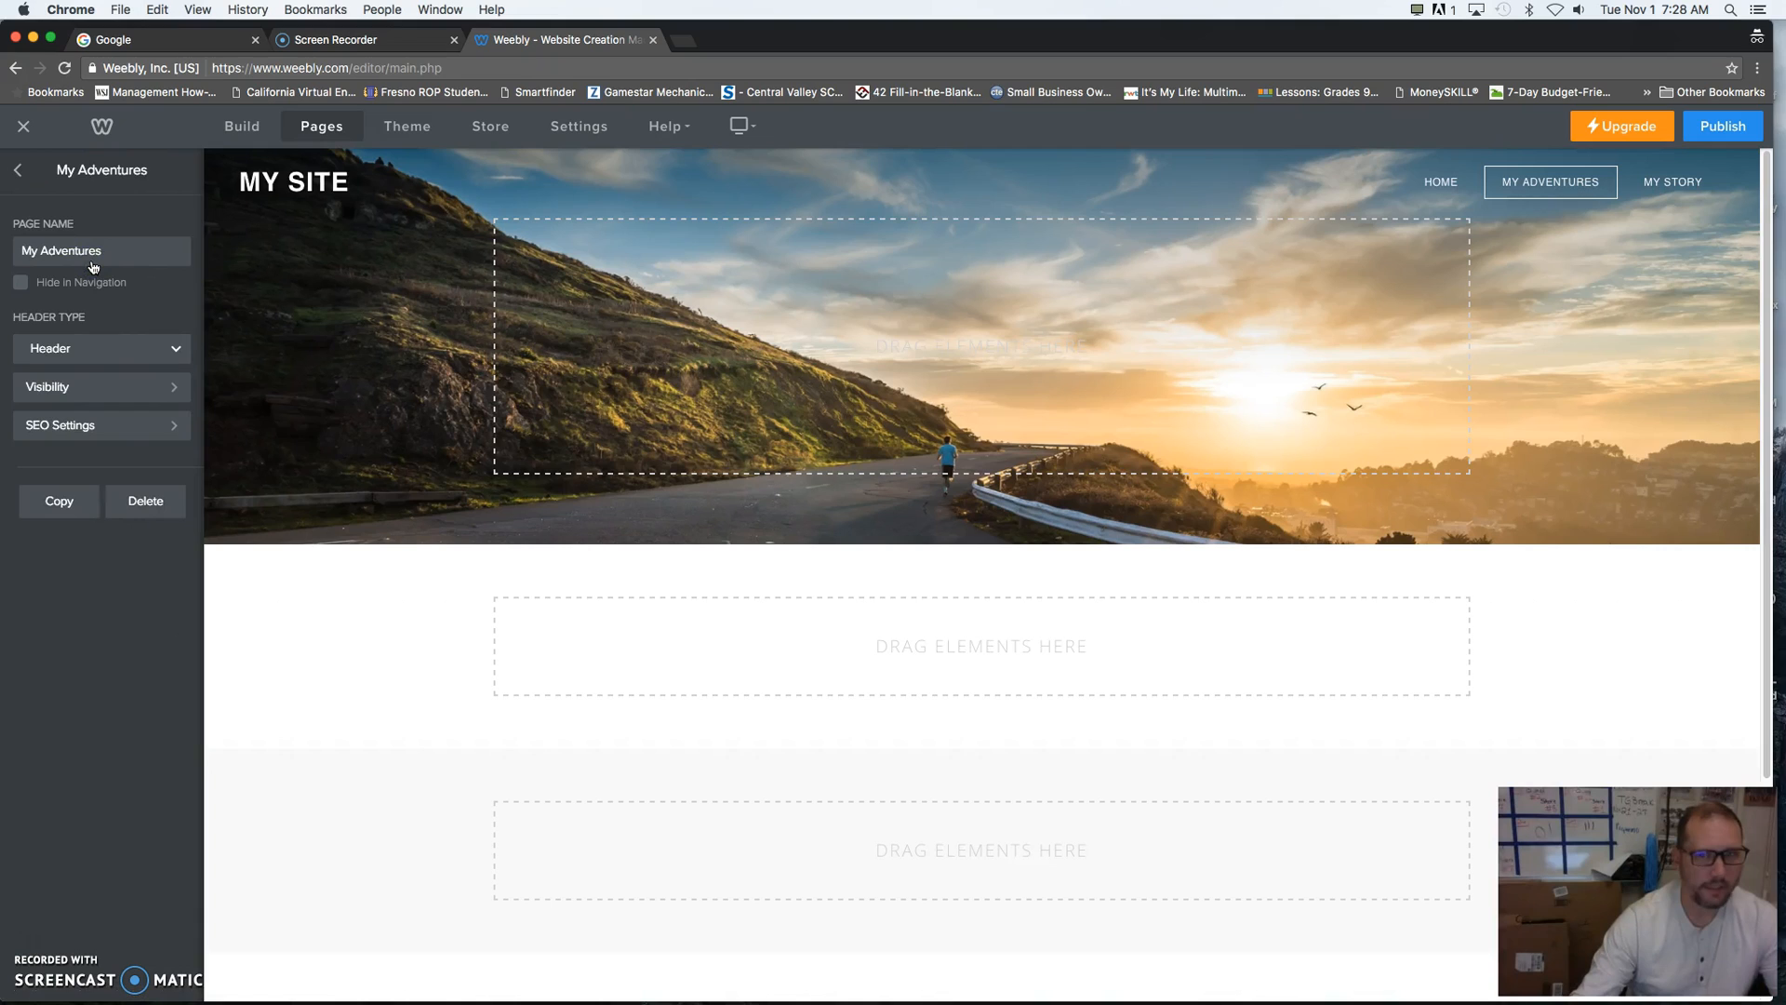
left_click(93, 349)
left_click(93, 350)
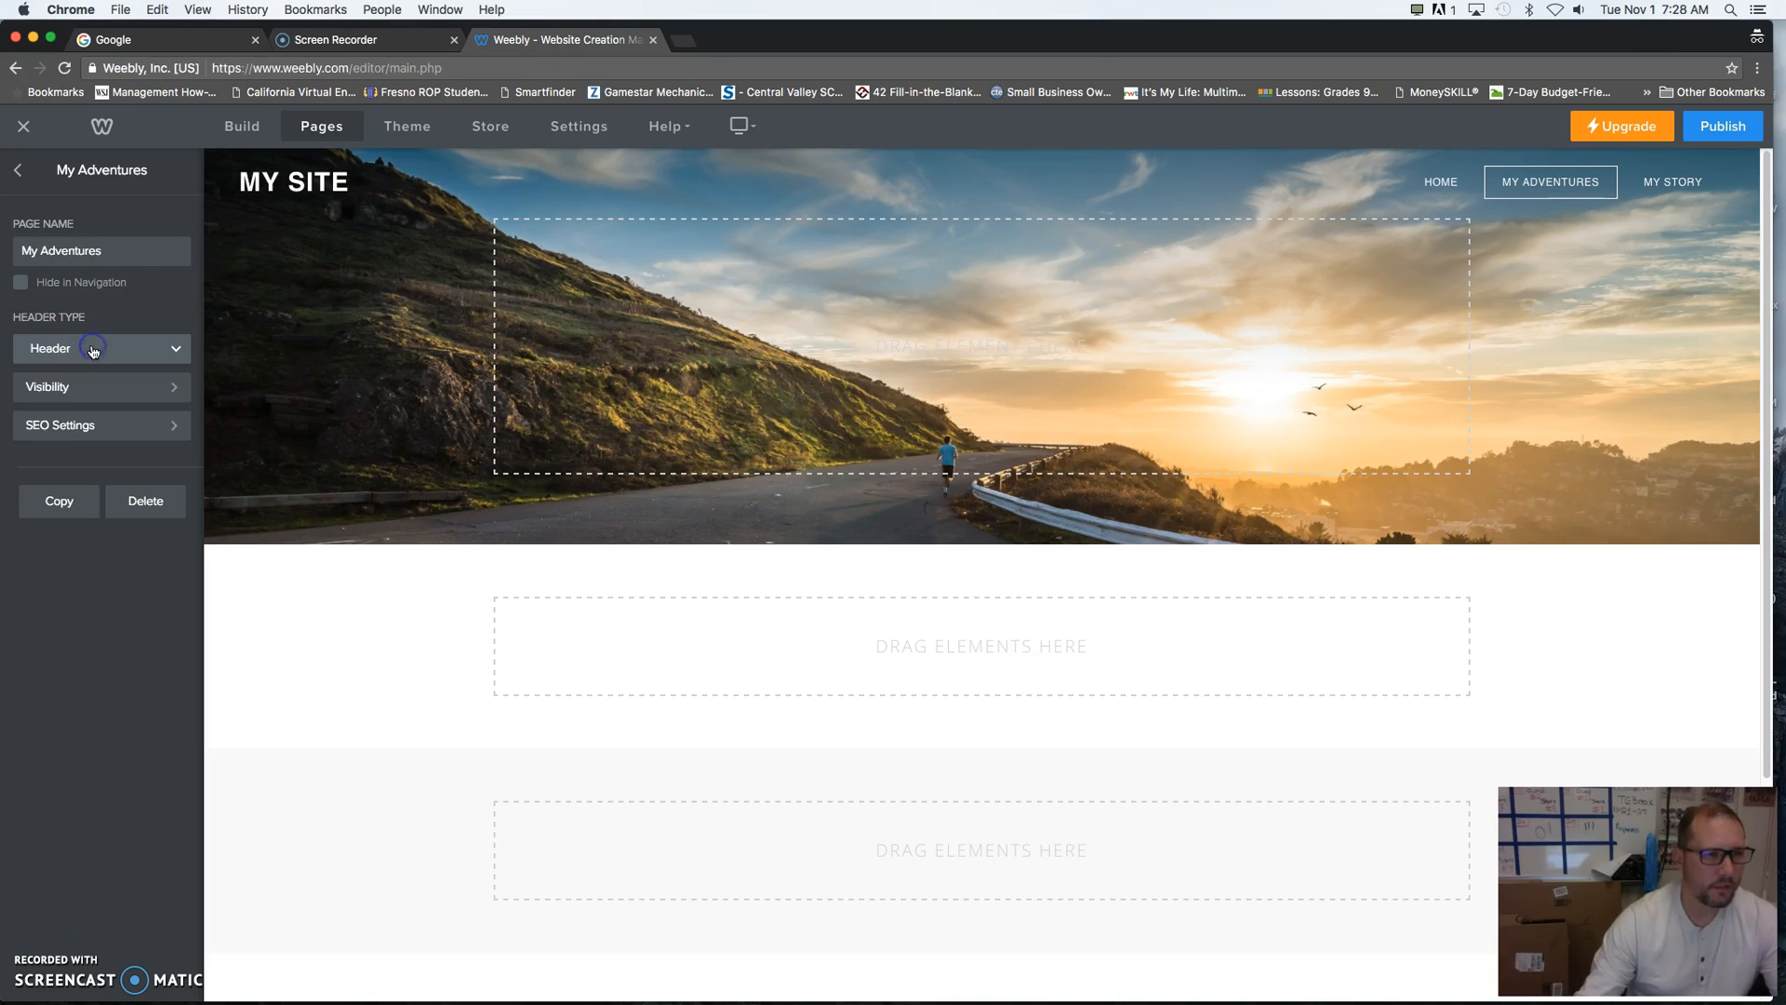
left_click(82, 397)
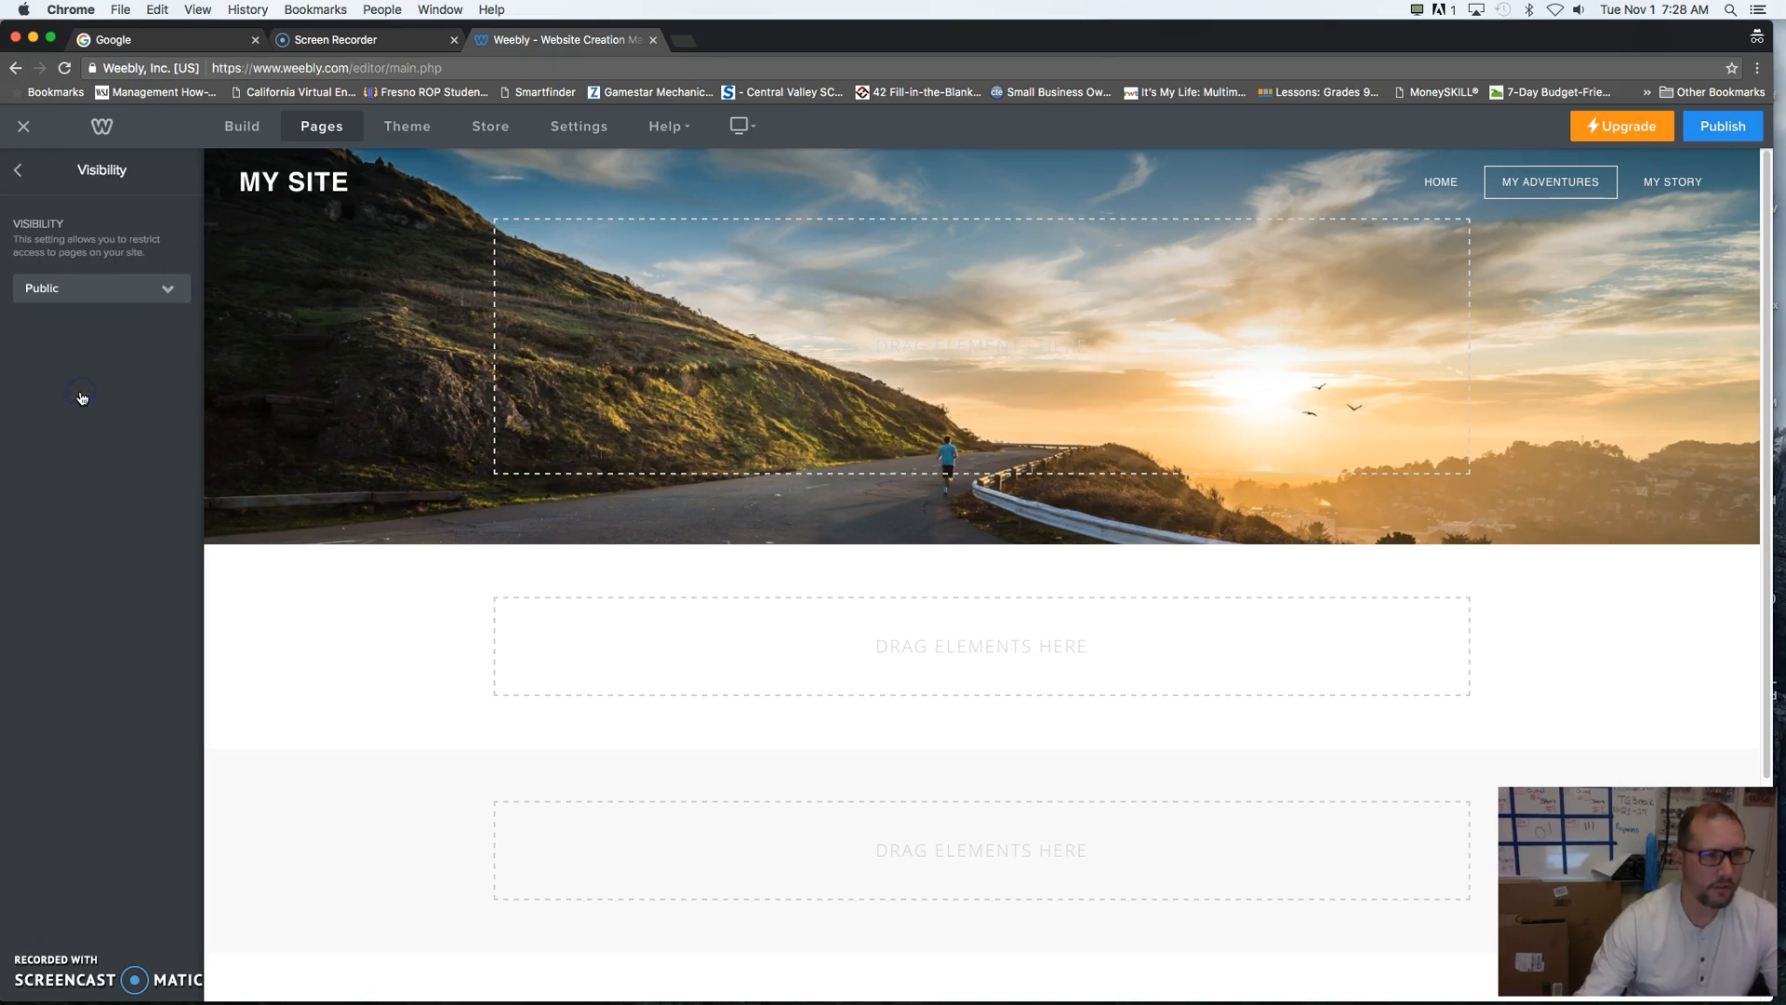
left_click(19, 173)
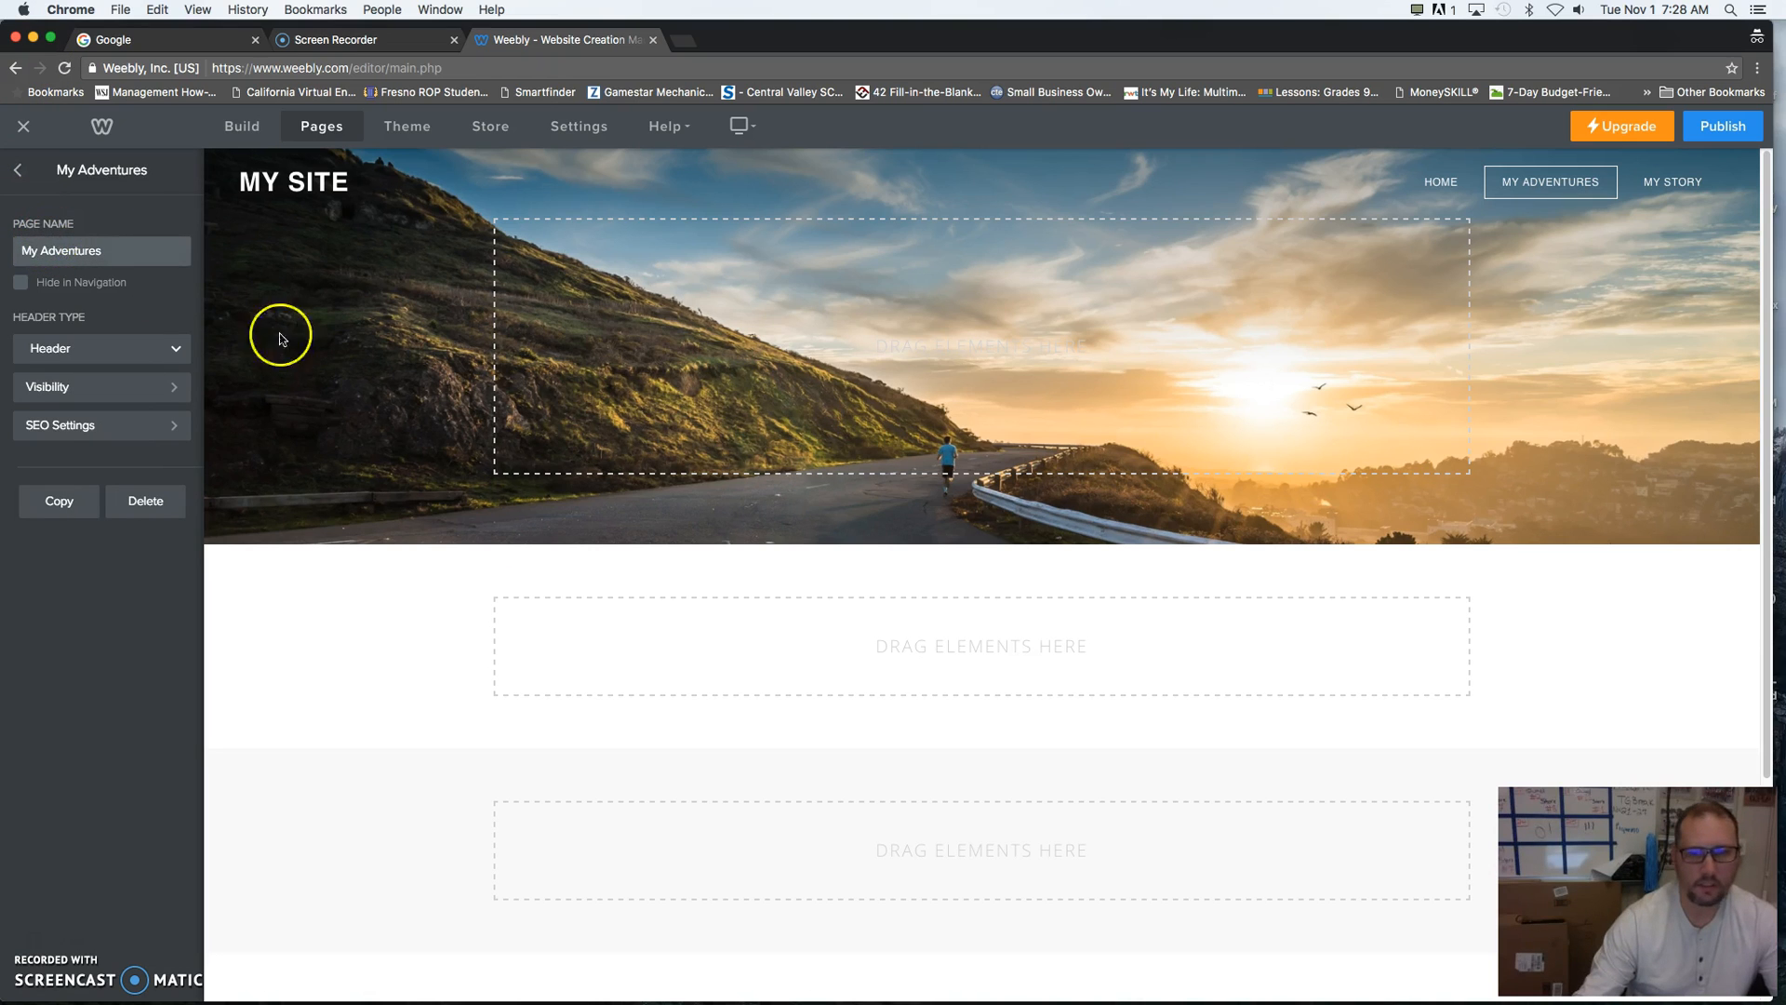
scroll(718, 566, "down", 3)
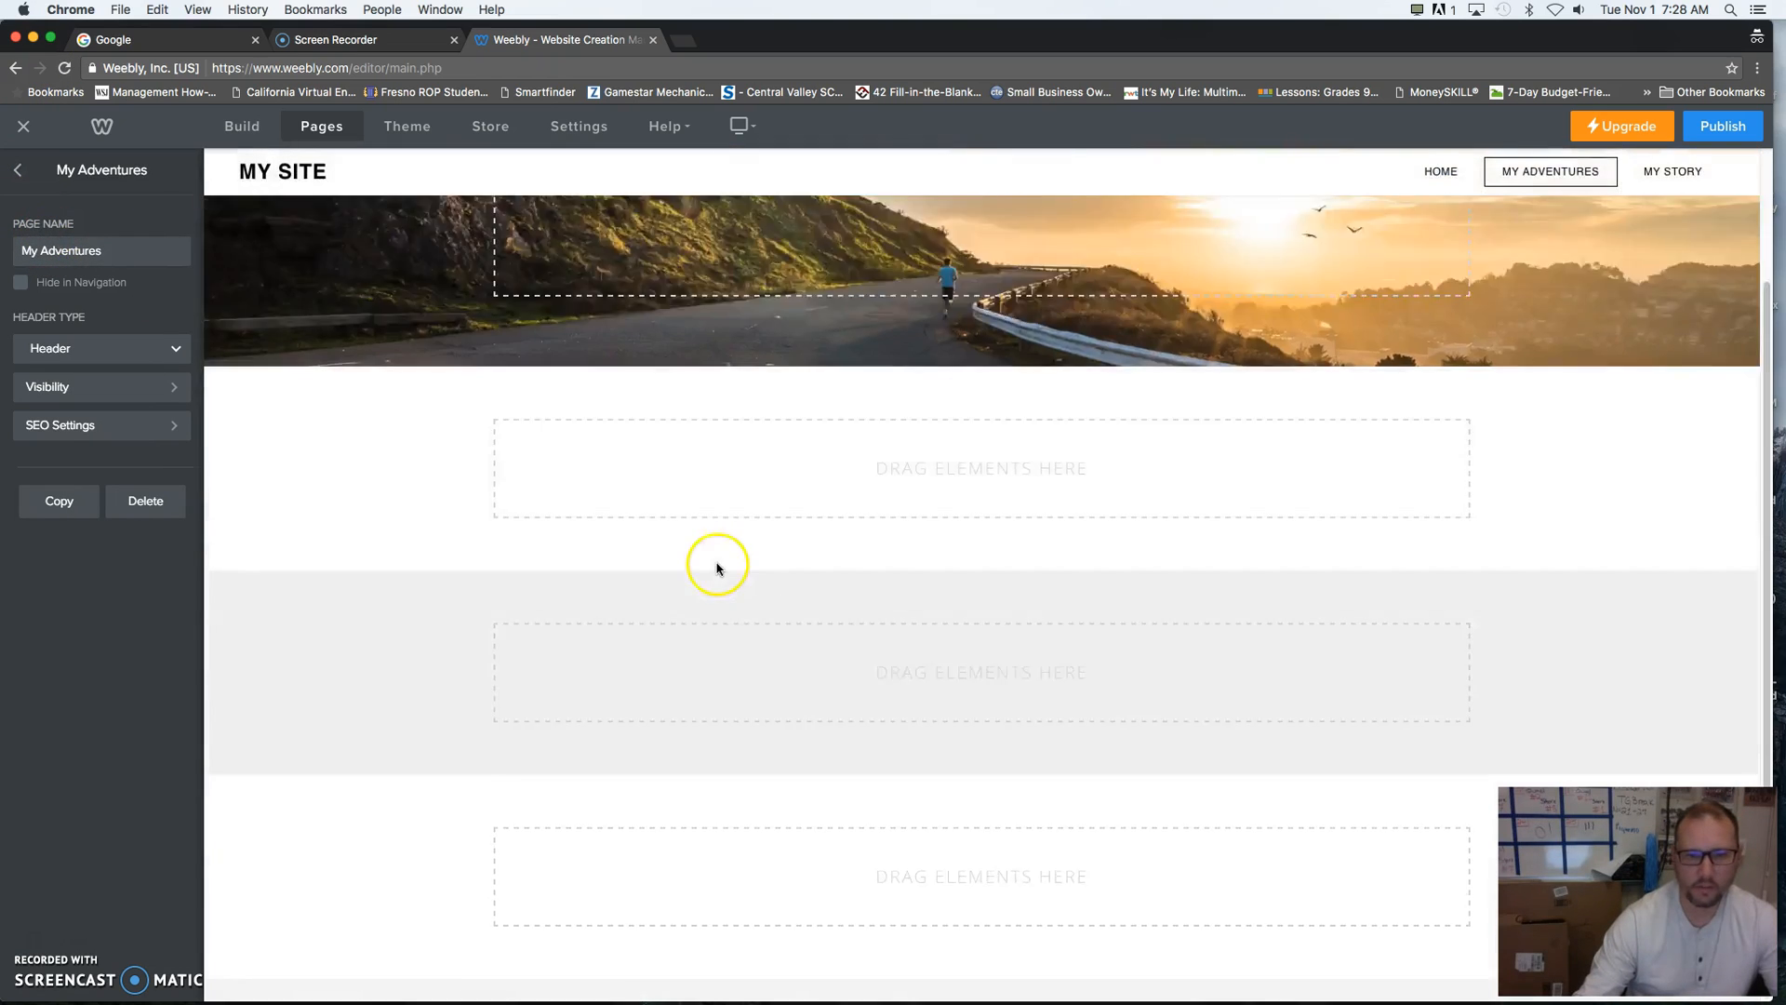
scroll(718, 566, "up", 3)
left_click(18, 173)
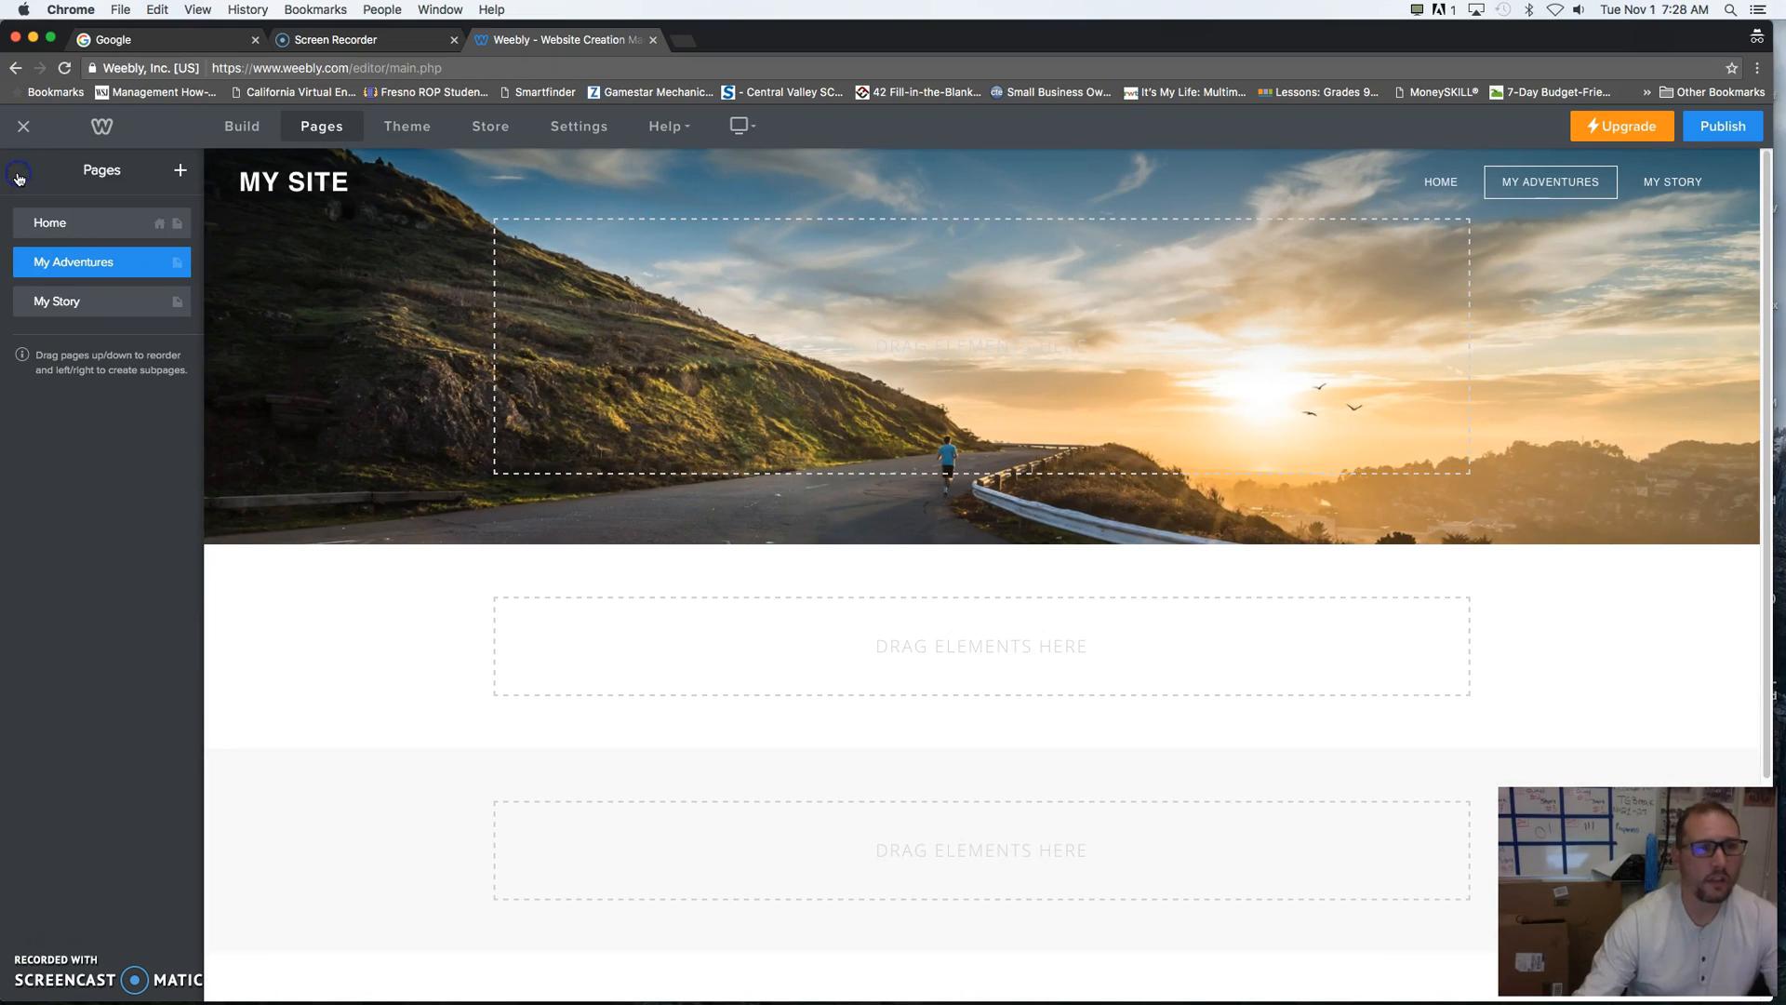
- Add a blog page to the site, keeping the page name Blog and the Header header type
left_click(182, 171)
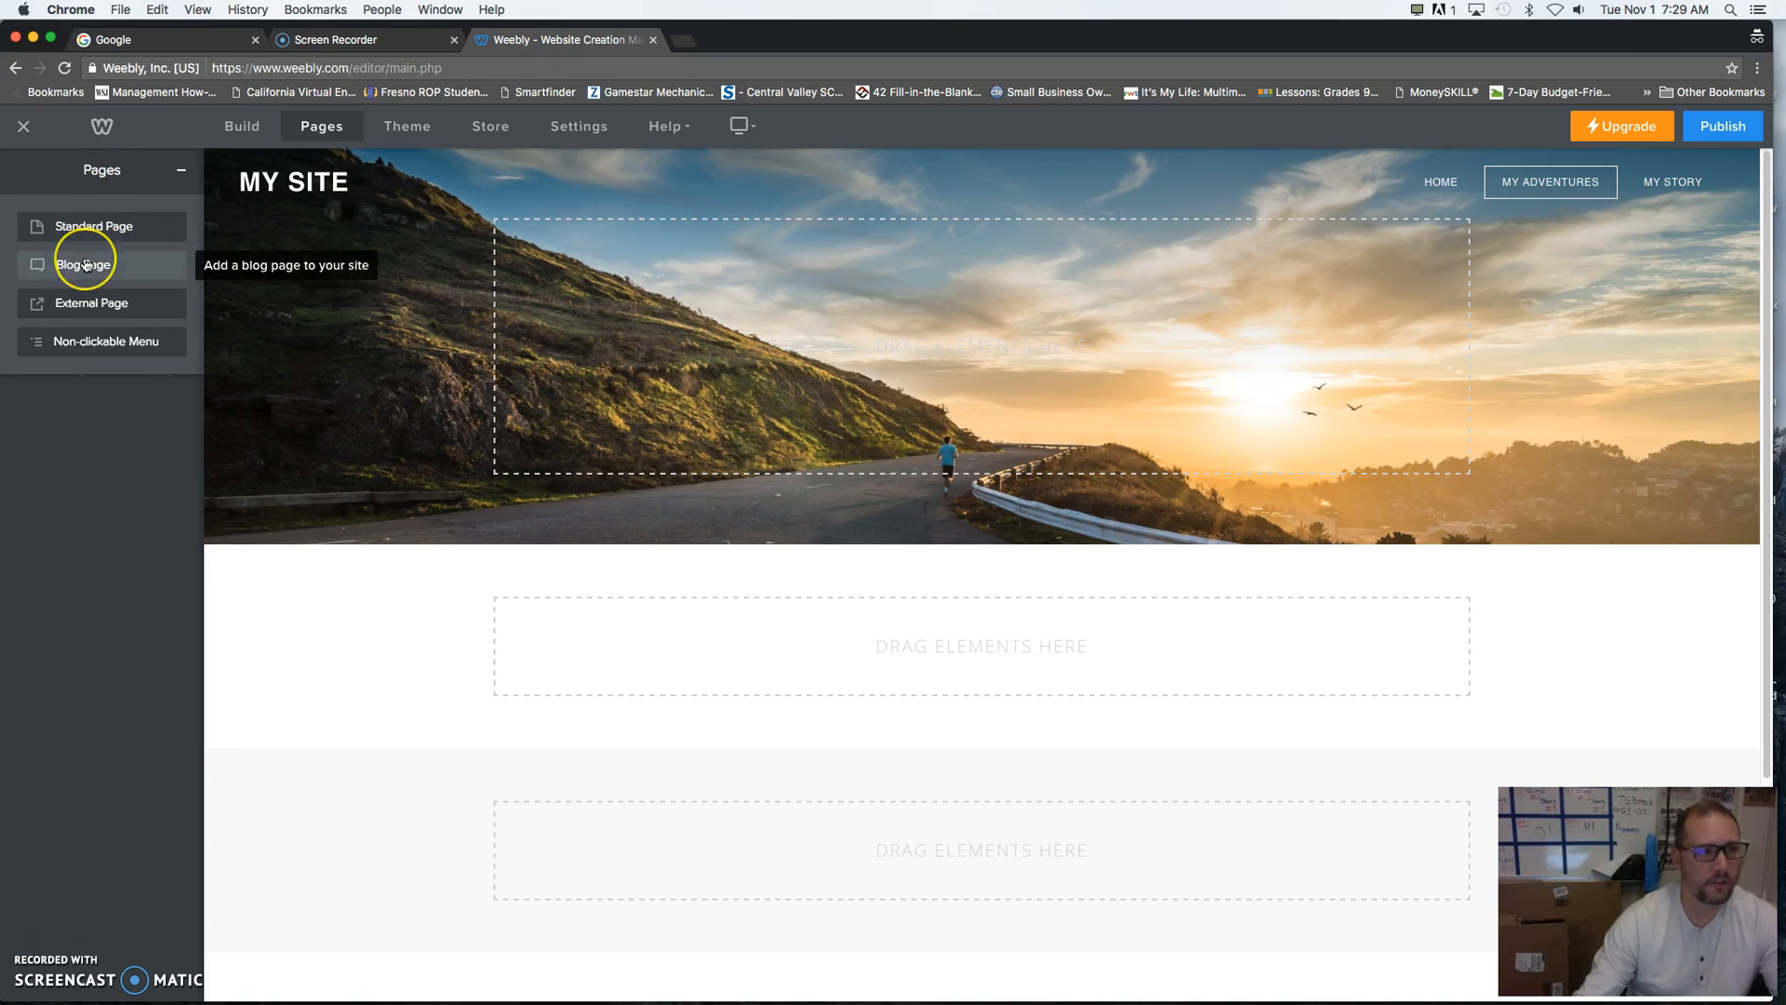
left_click(134, 306)
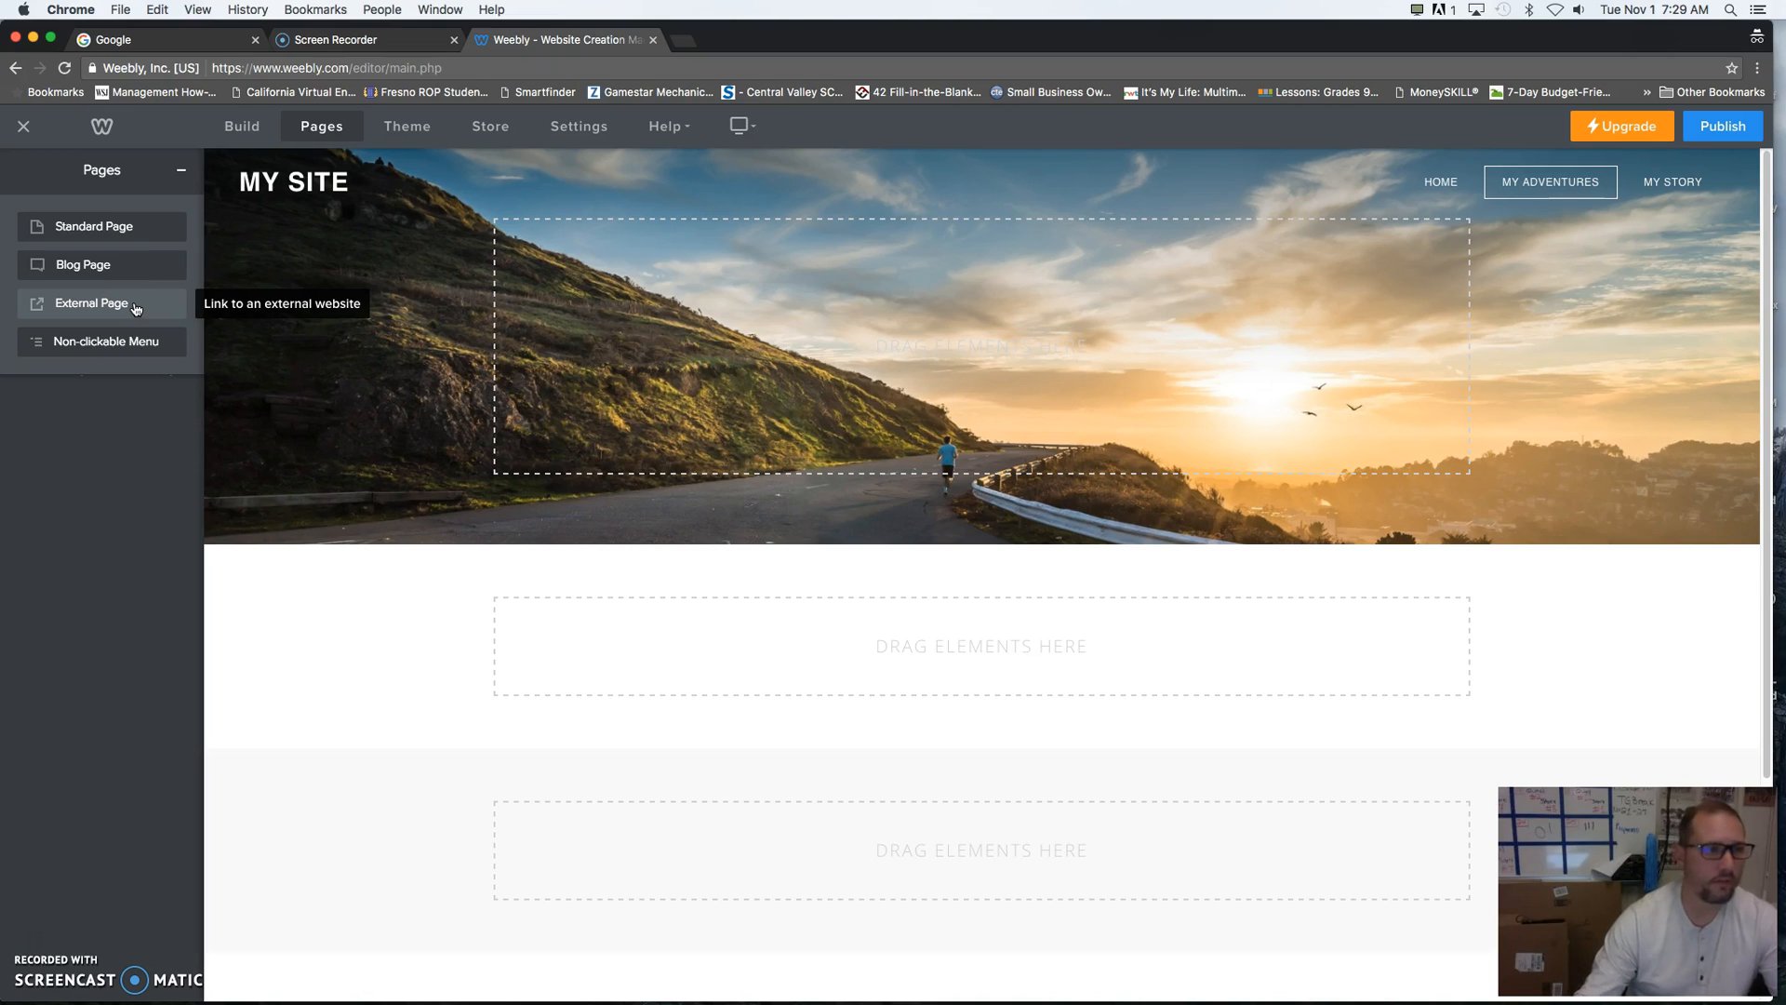
left_click(84, 267)
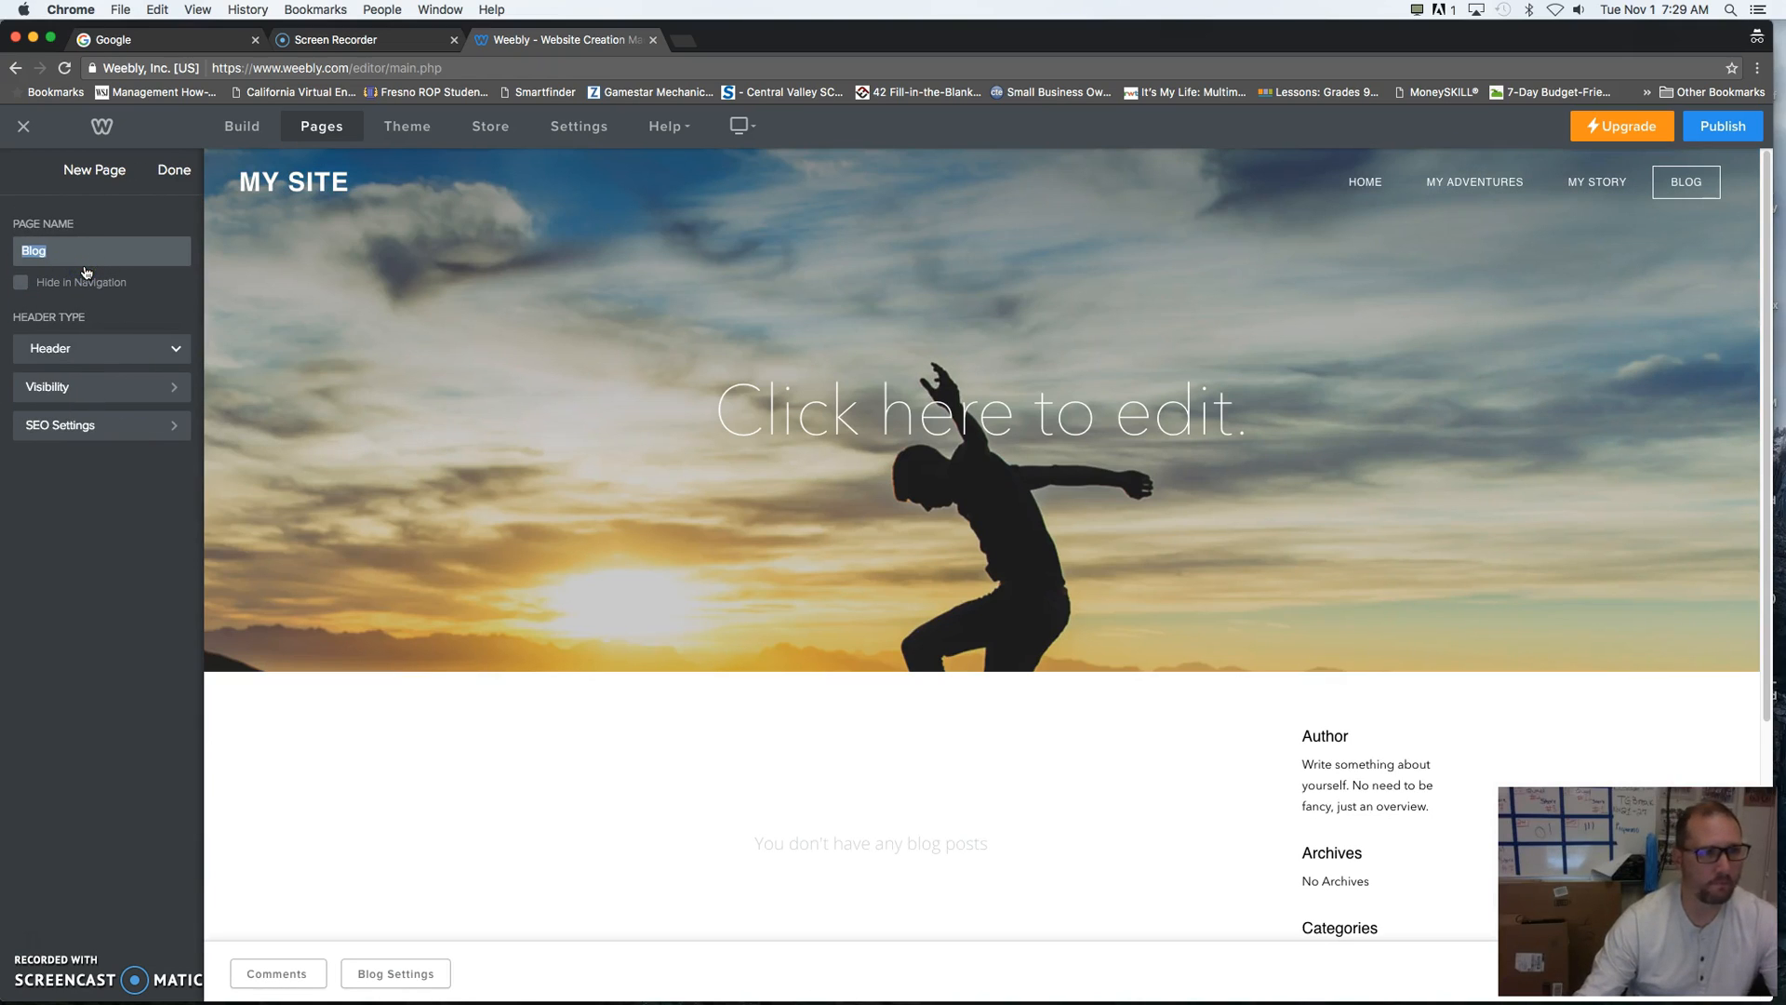
left_click(174, 170)
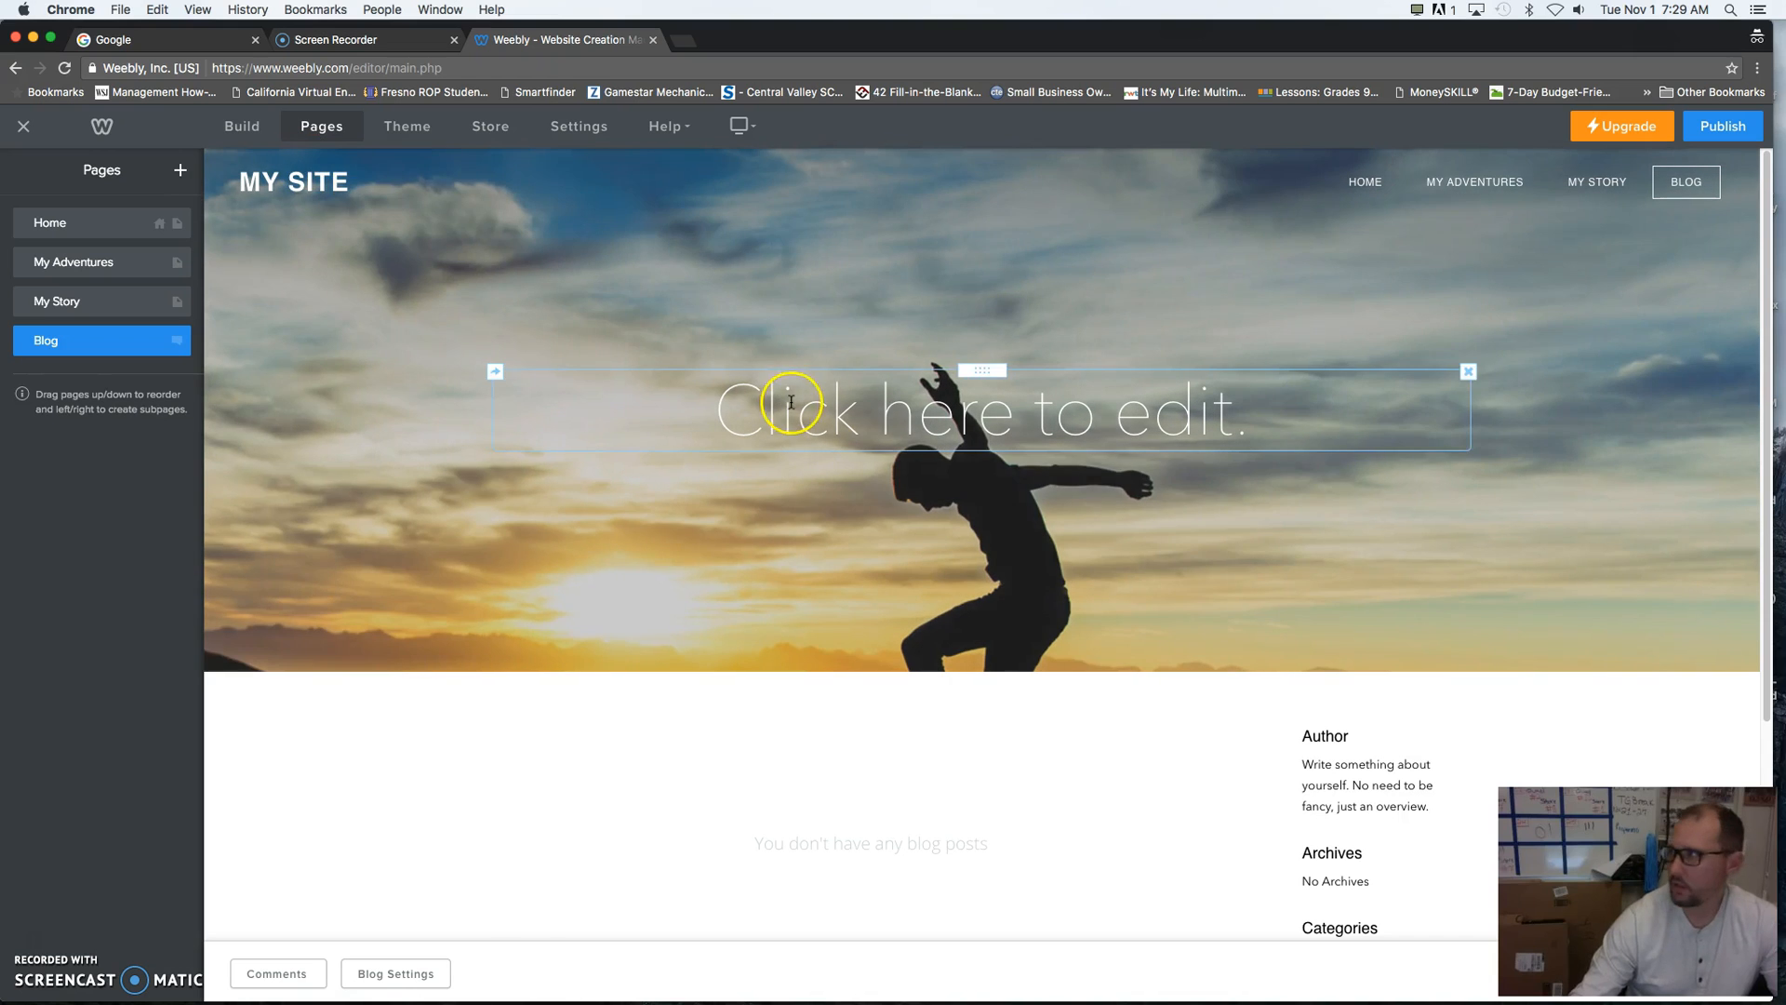
left_click_drag(1595, 865, 1207, 783)
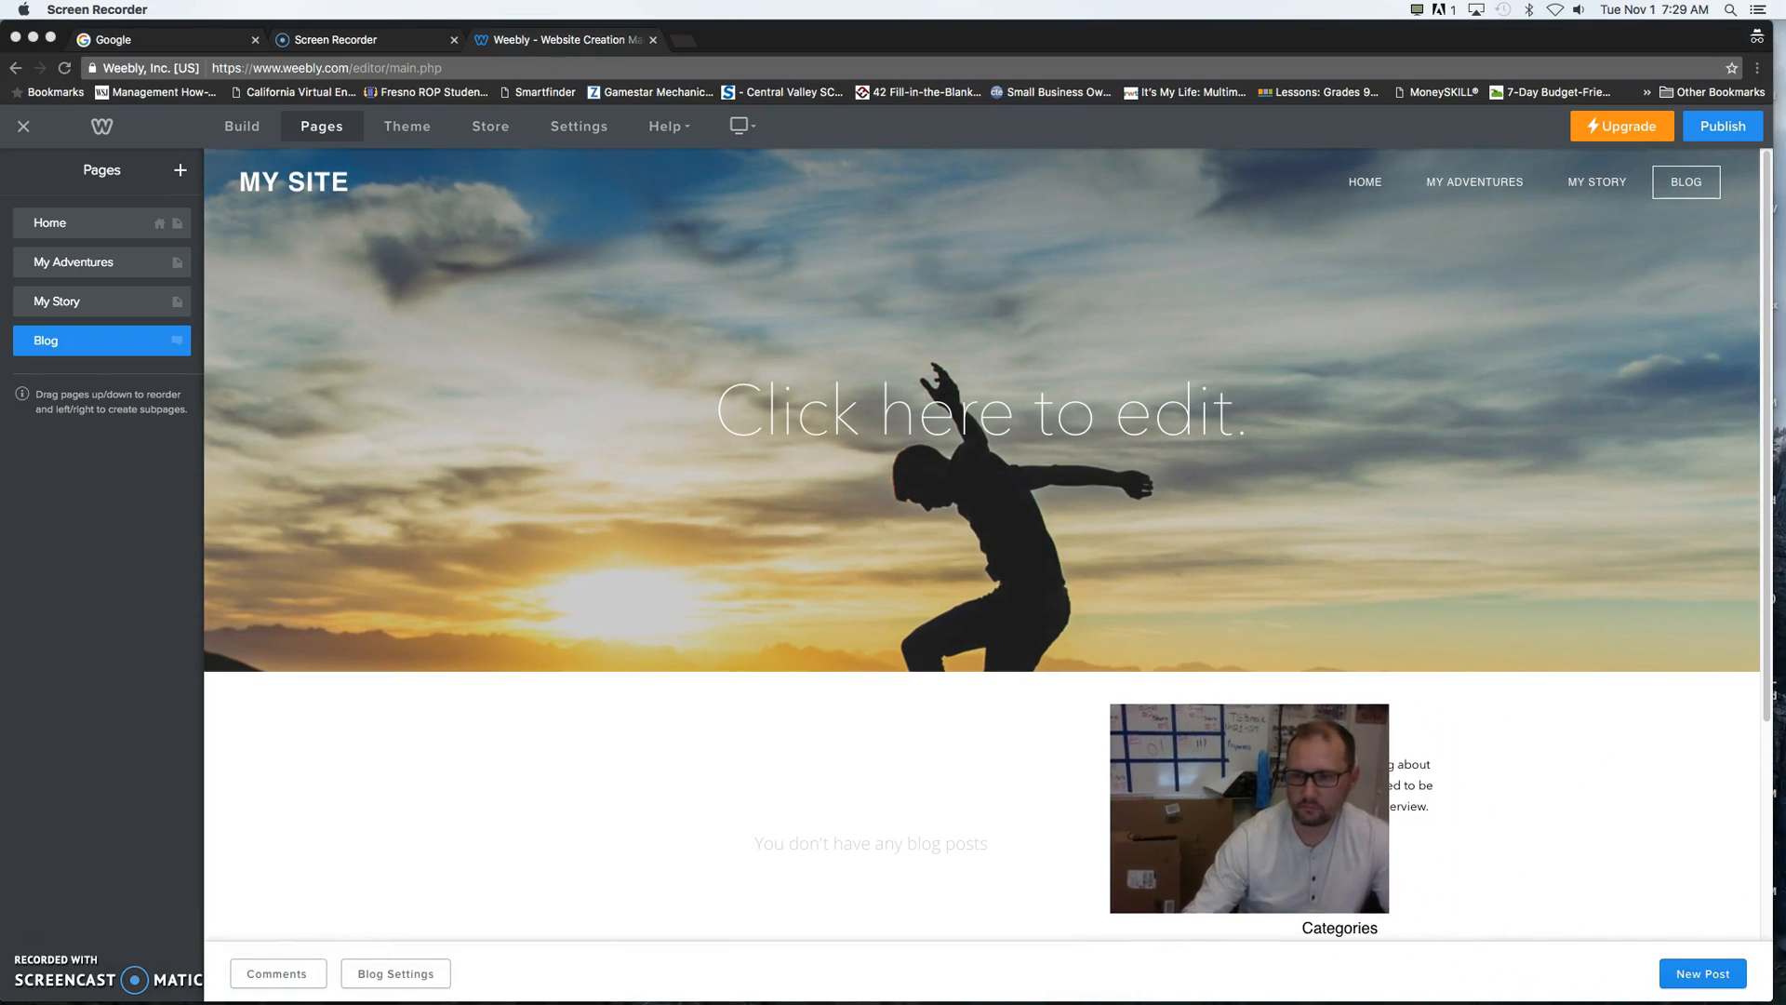
- Start a new post on the Blog page and title it "Introduction to Photography"
left_click_drag(1206, 782, 308, 797)
left_click(1708, 975)
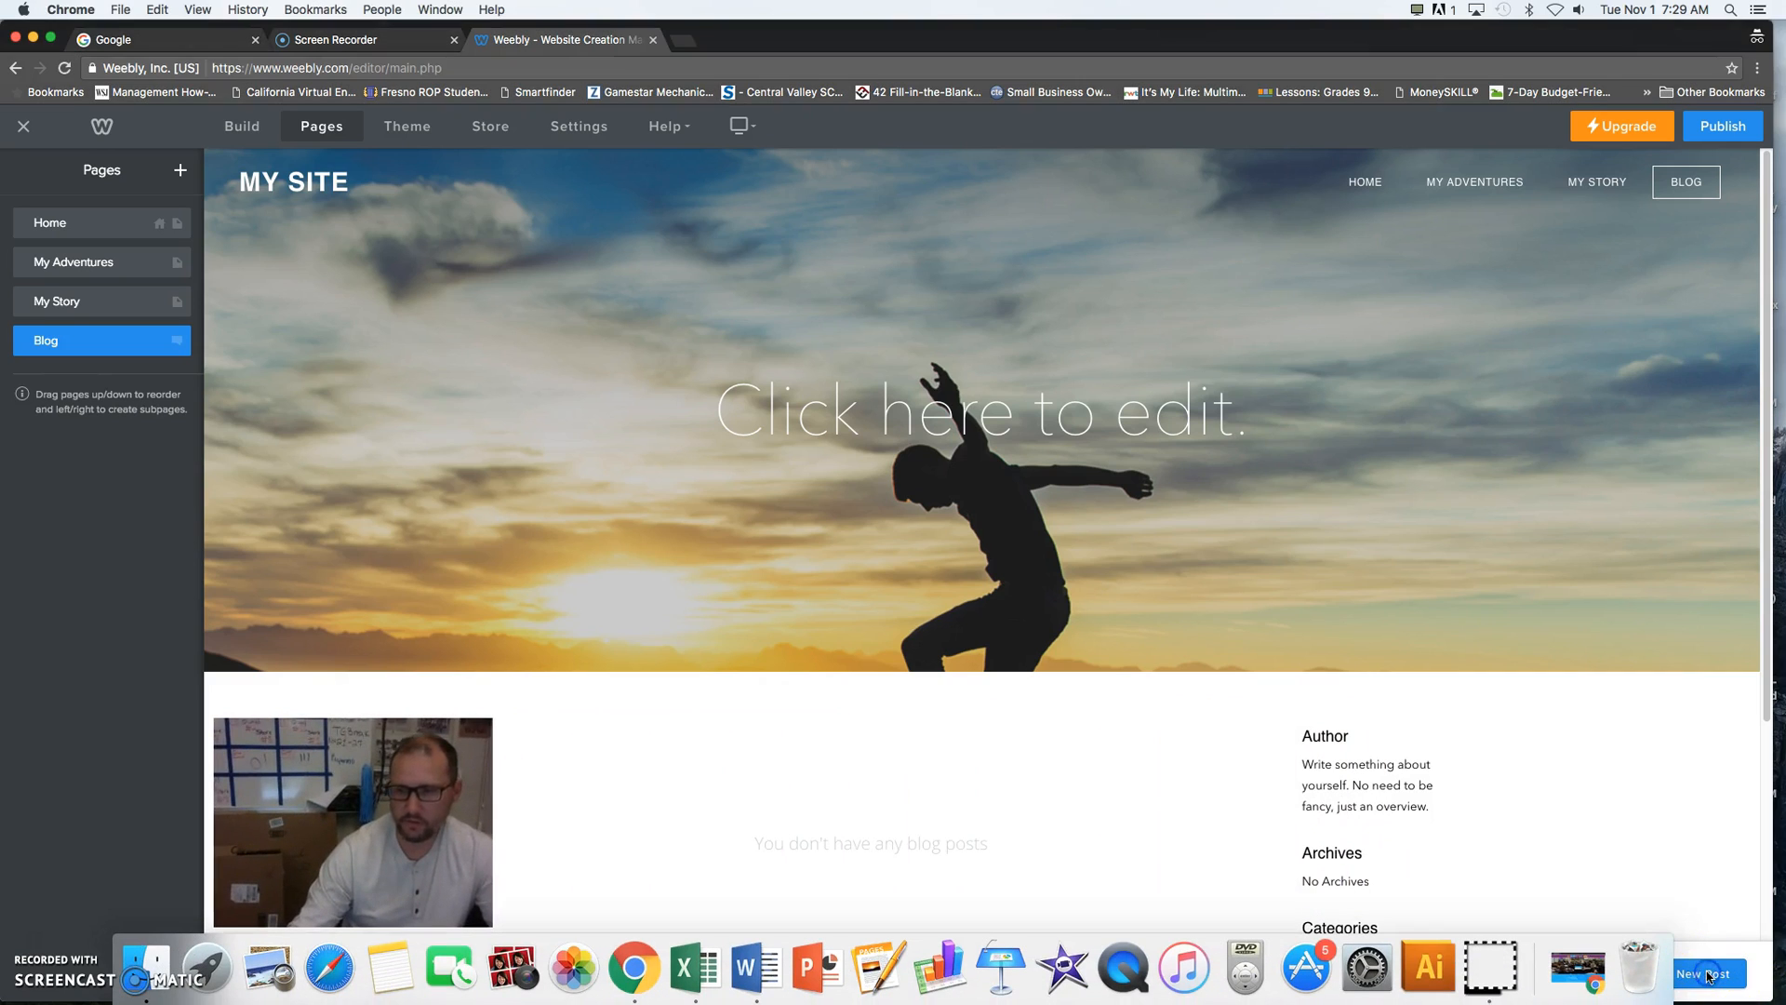
left_click(1701, 972)
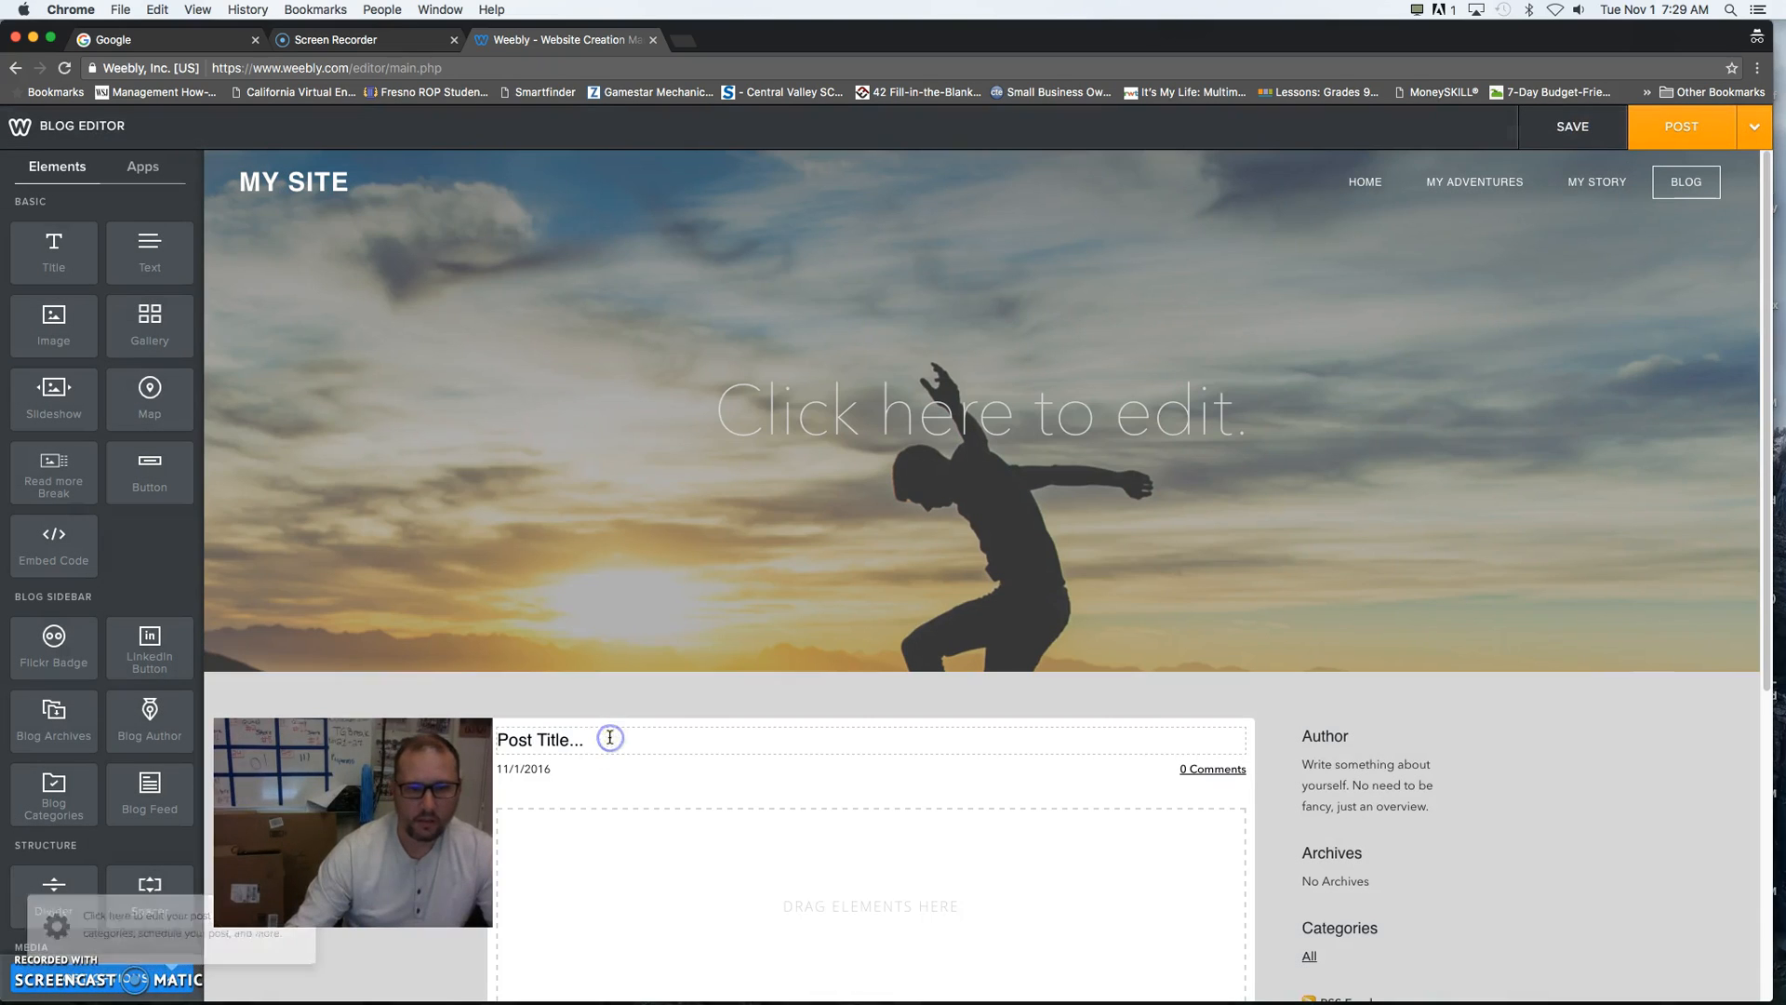
left_click(584, 740)
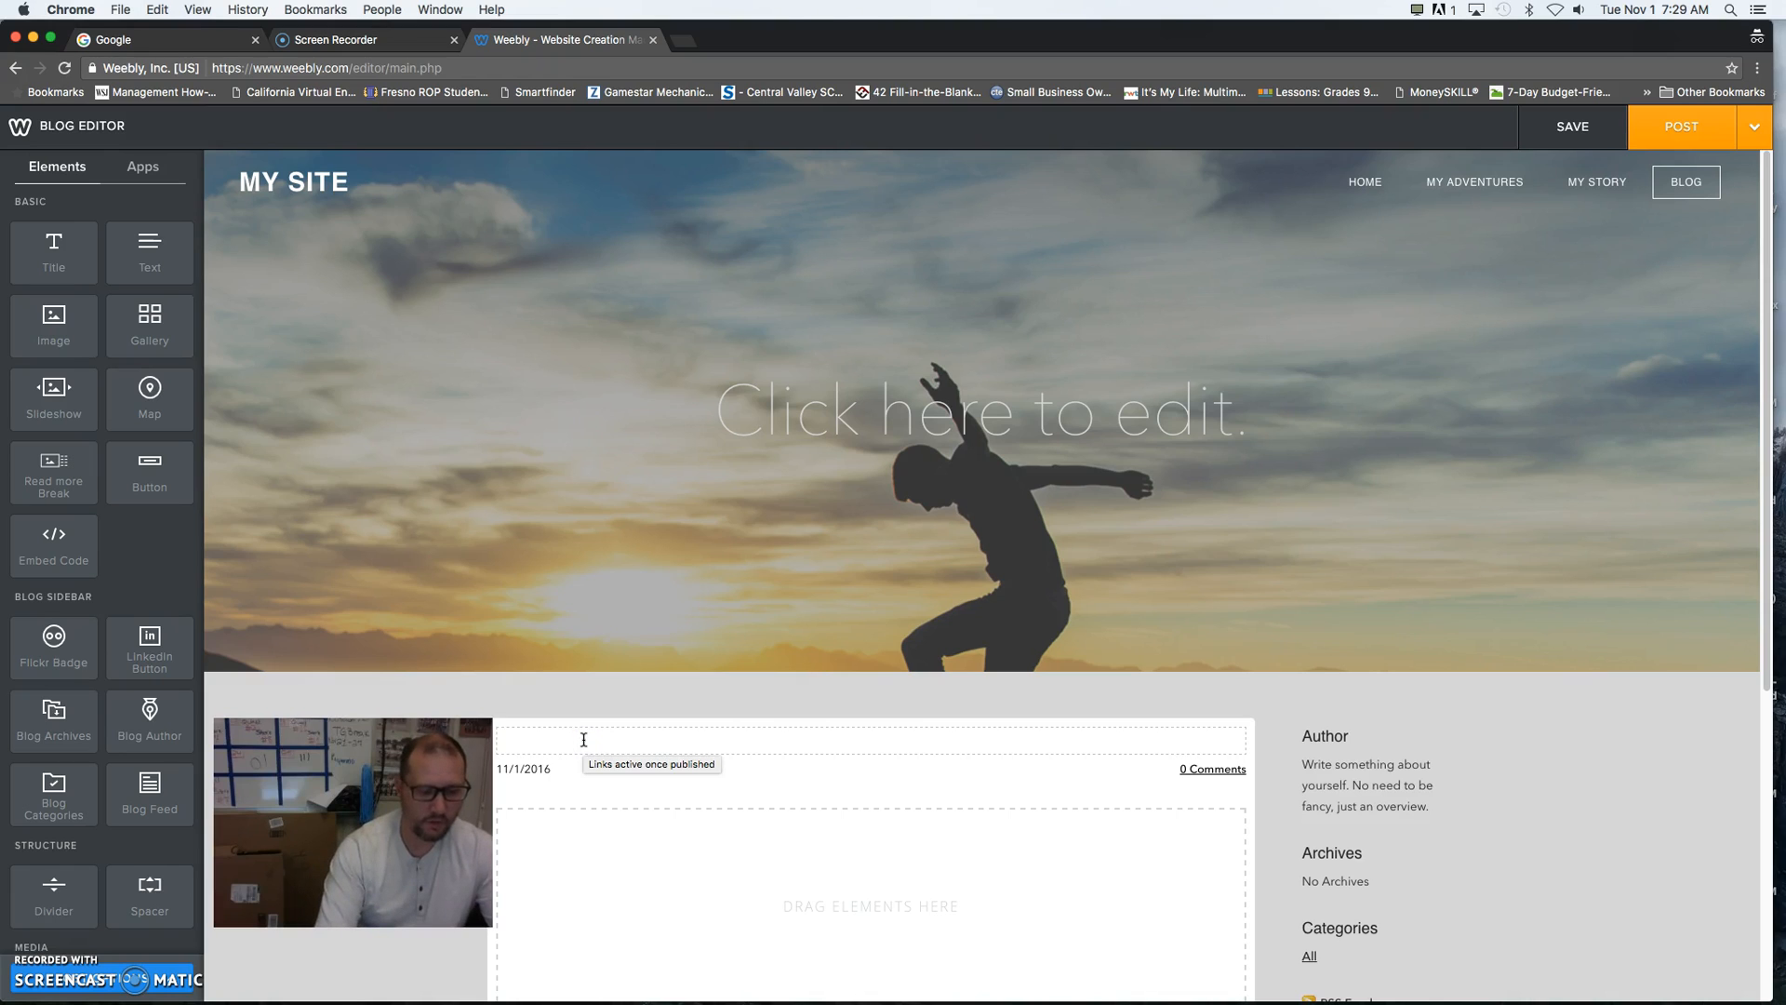
type("Introduction to Photography")
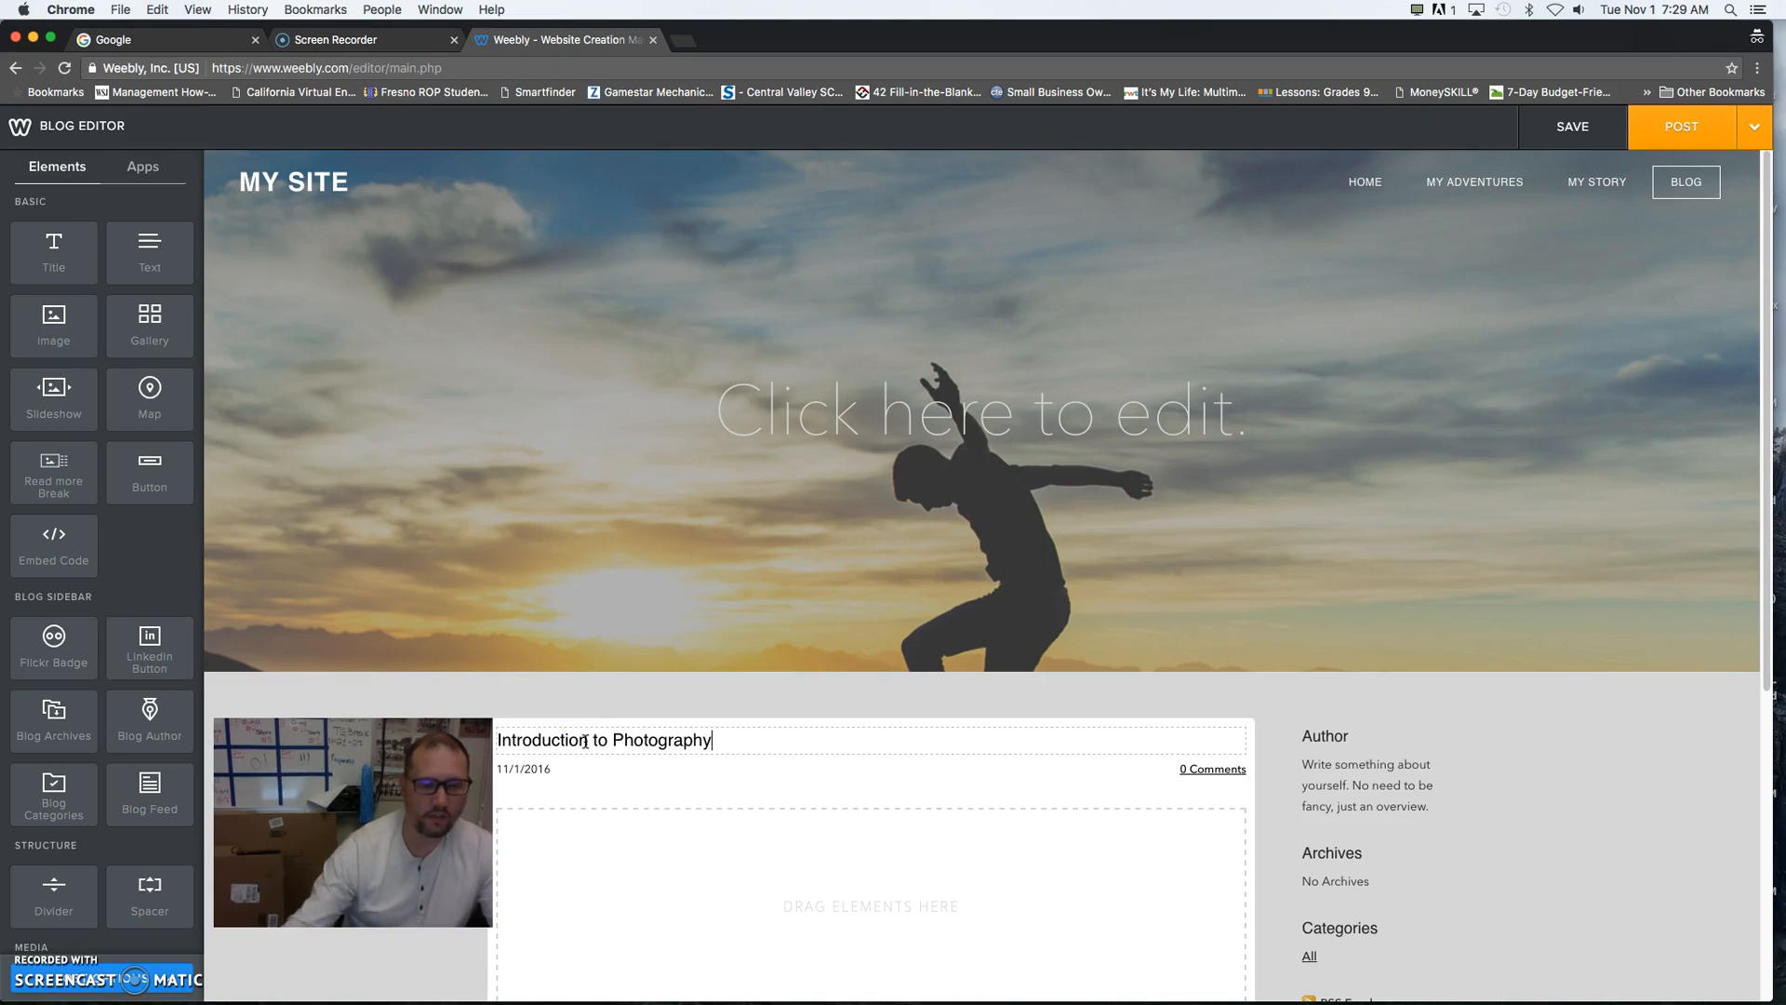
left_click(706, 845)
left_click(673, 837)
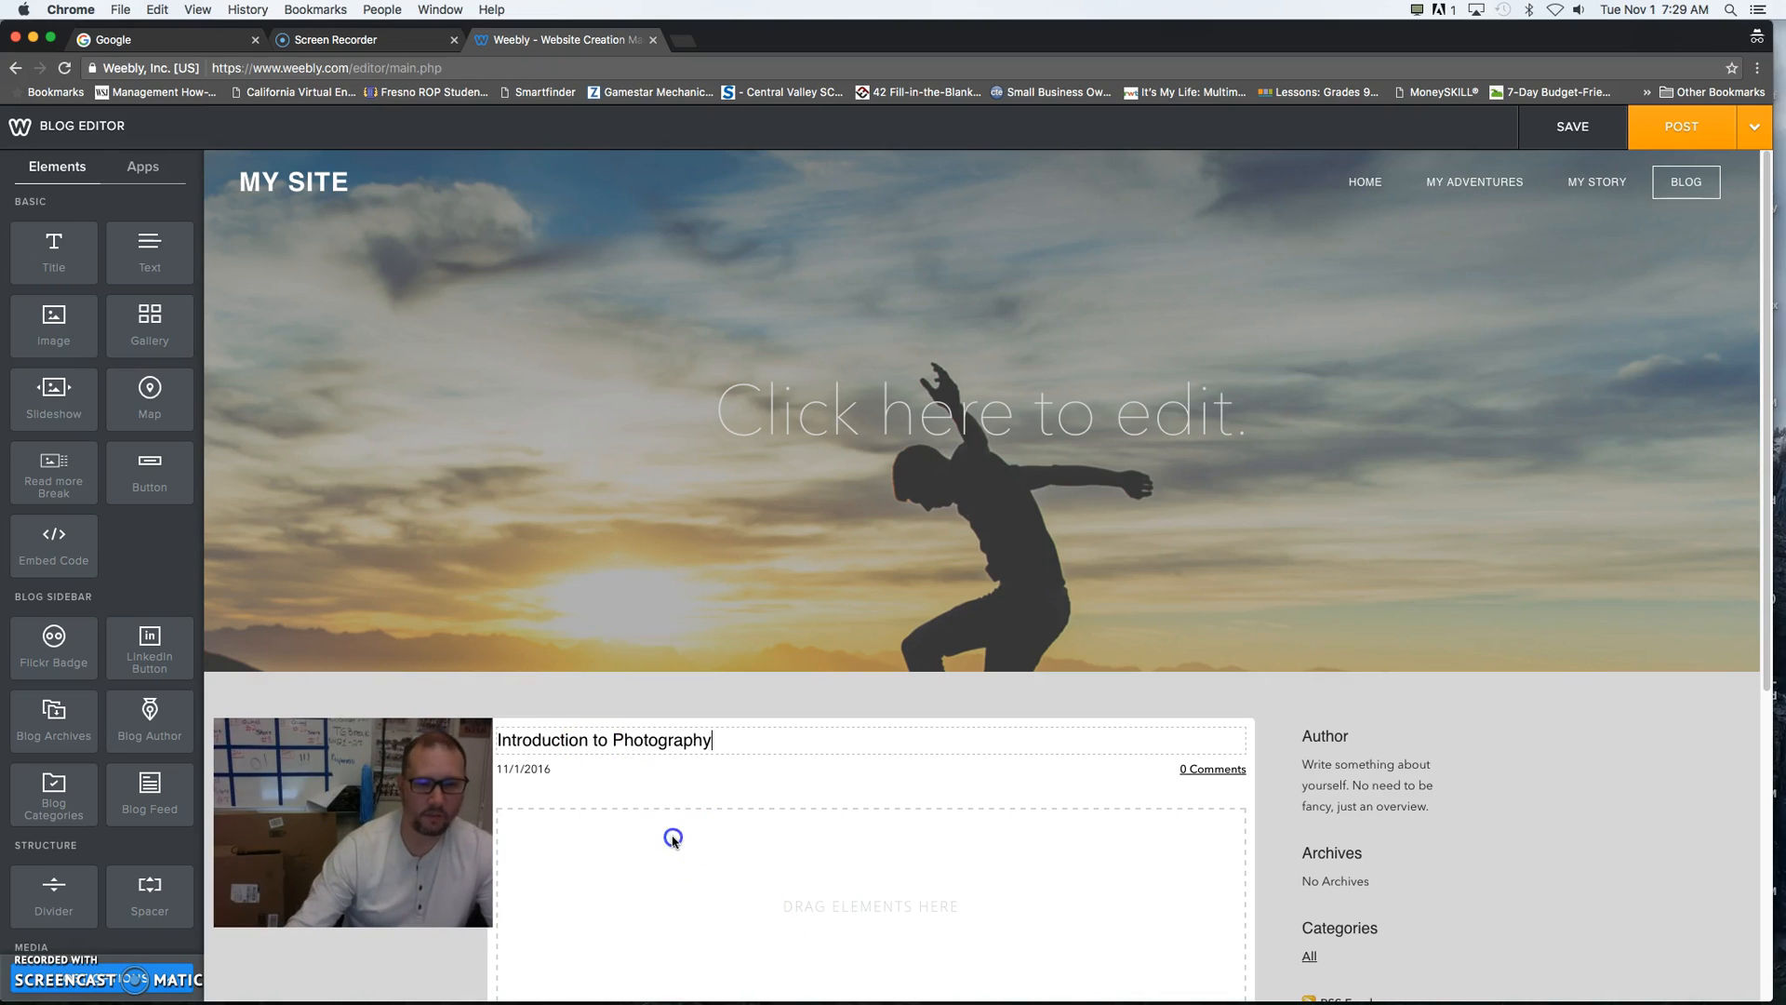
- Place an Image element in the post's empty body area and open its image selection
scroll(672, 837, "down", 5)
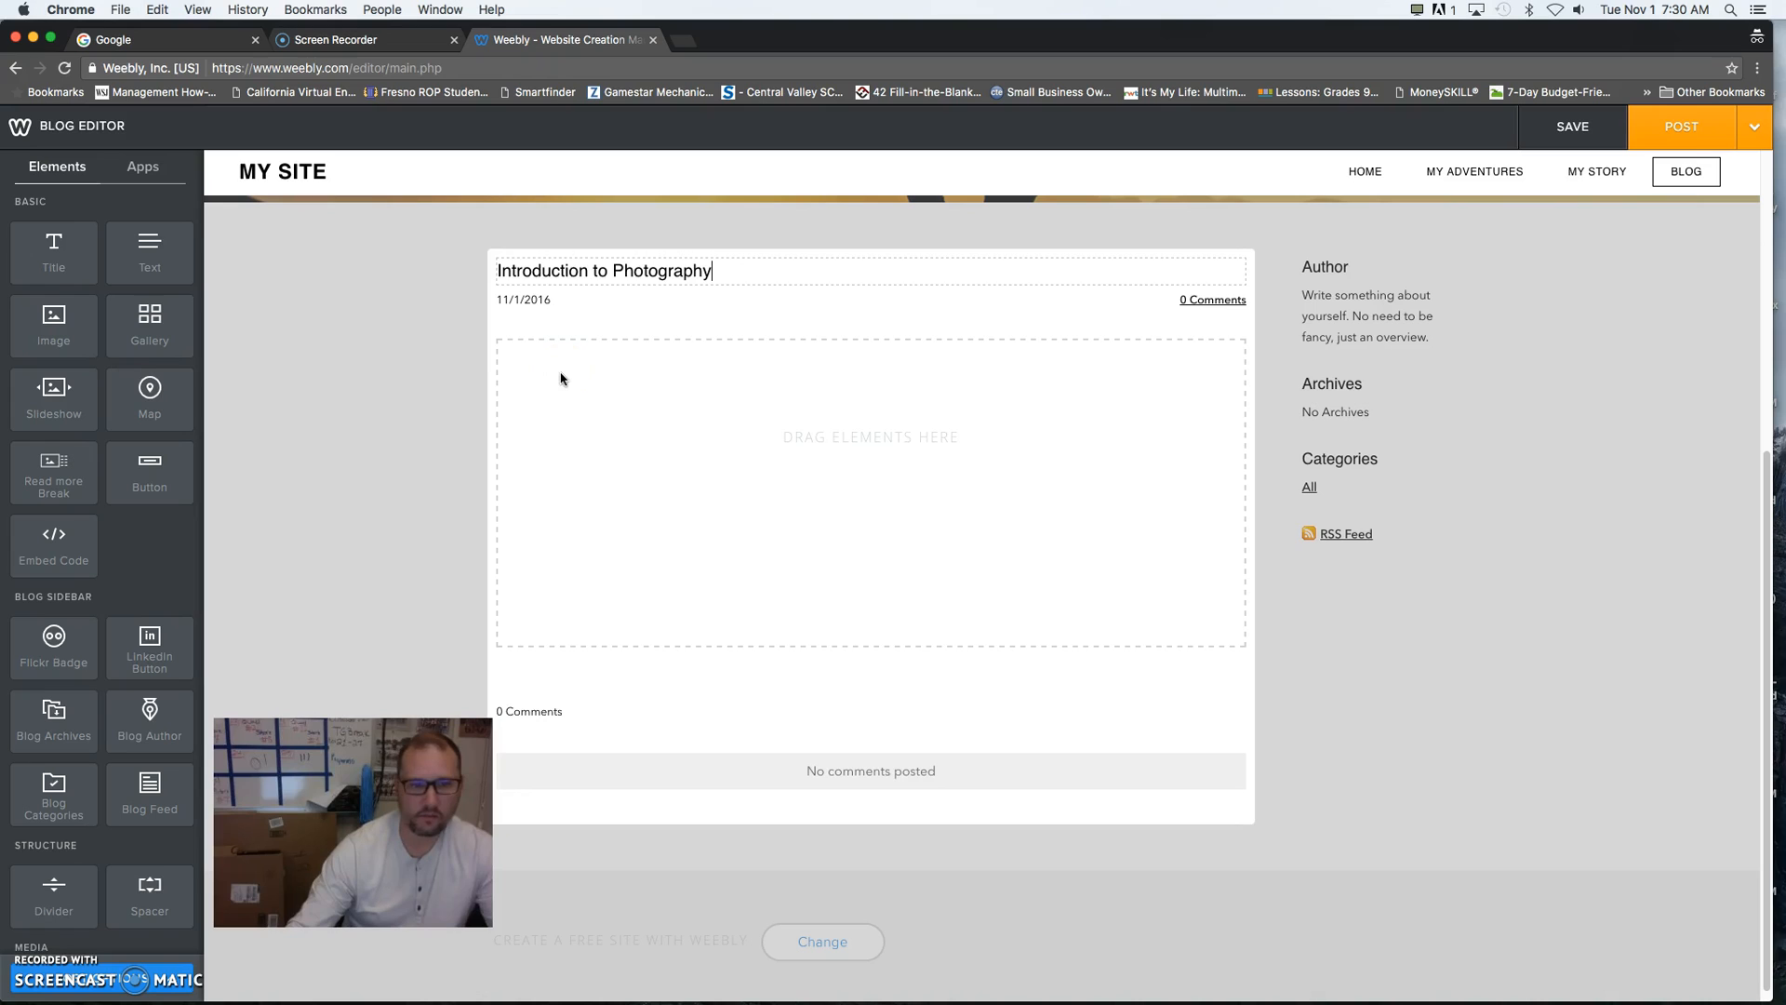
left_click_drag(49, 323, 578, 387)
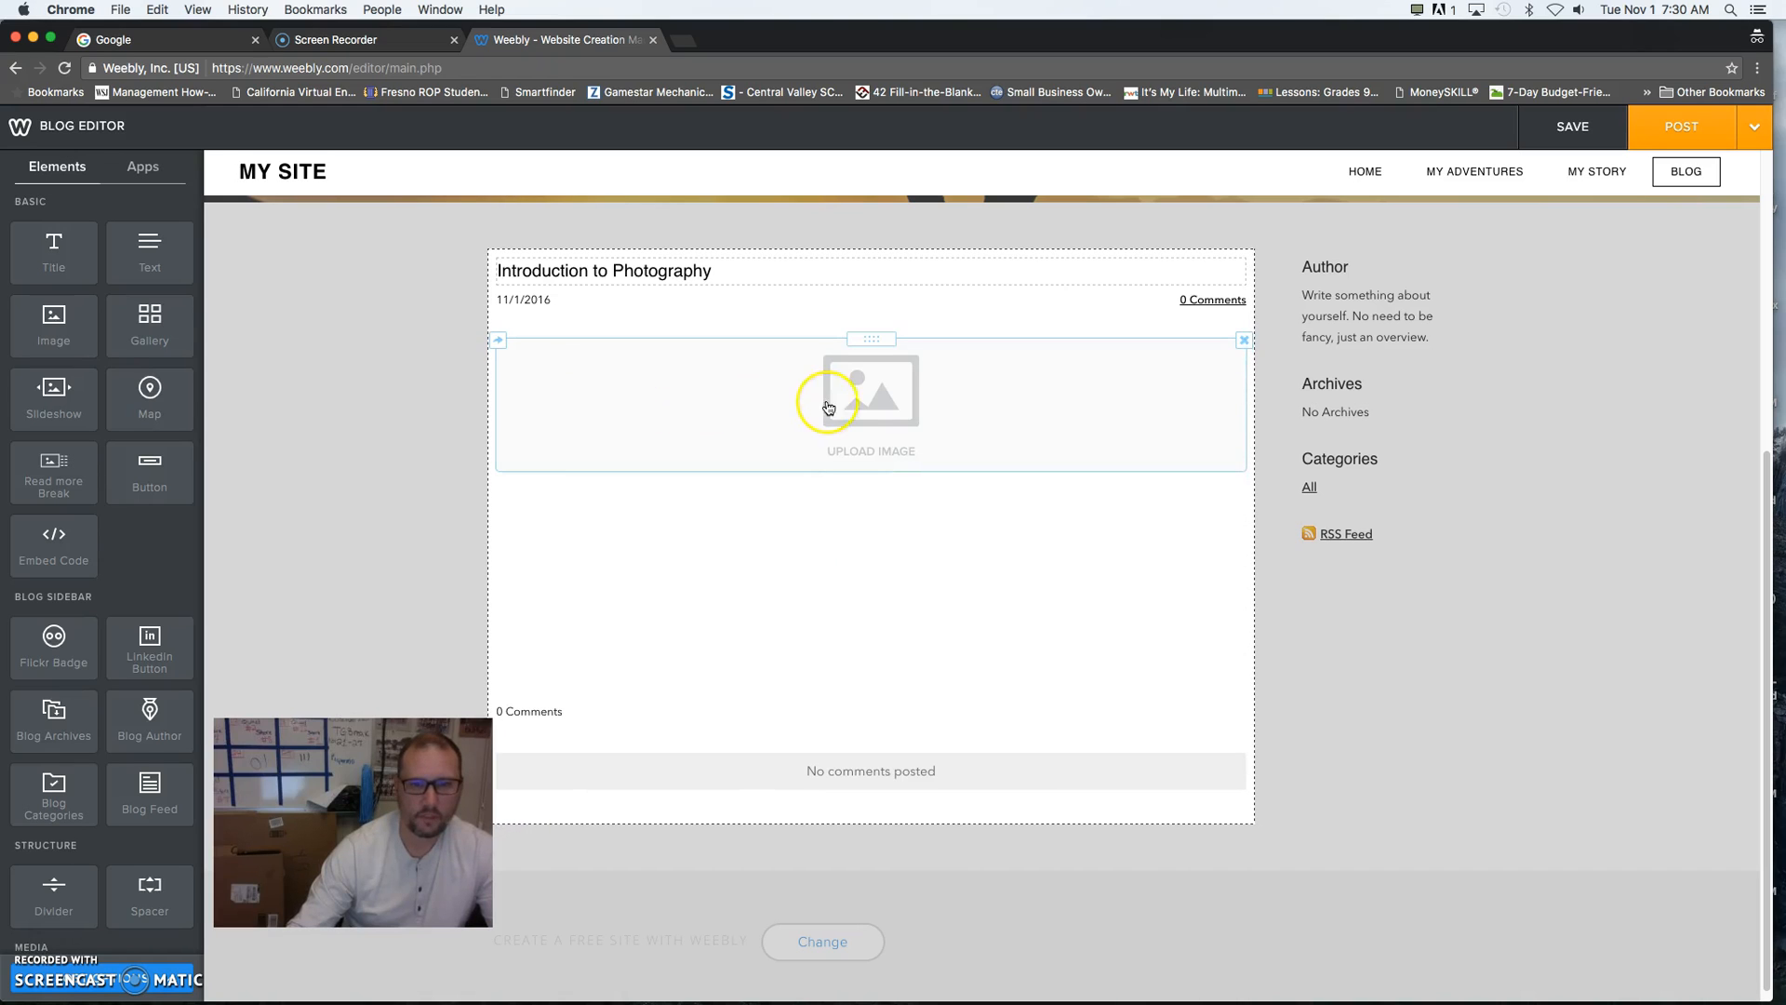
left_click(877, 406)
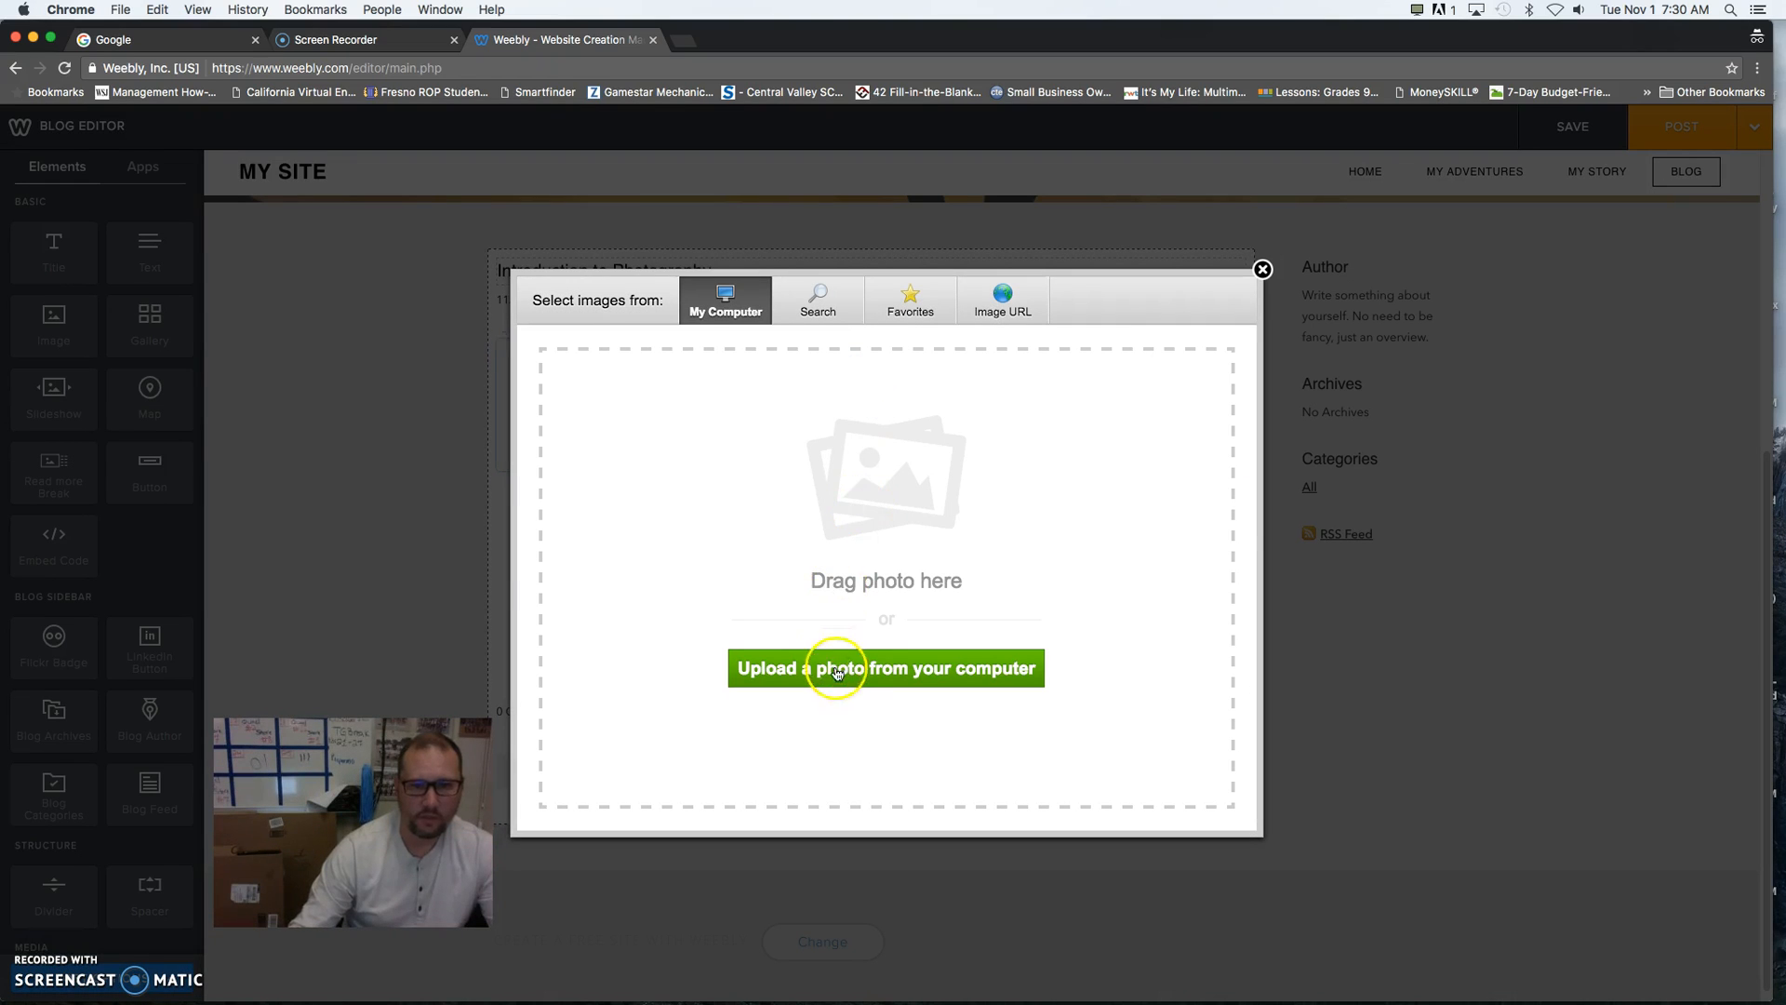
- Try to upload "FKL image for shirts_final.tiff" from the Desktop as the post's image
left_click(866, 672)
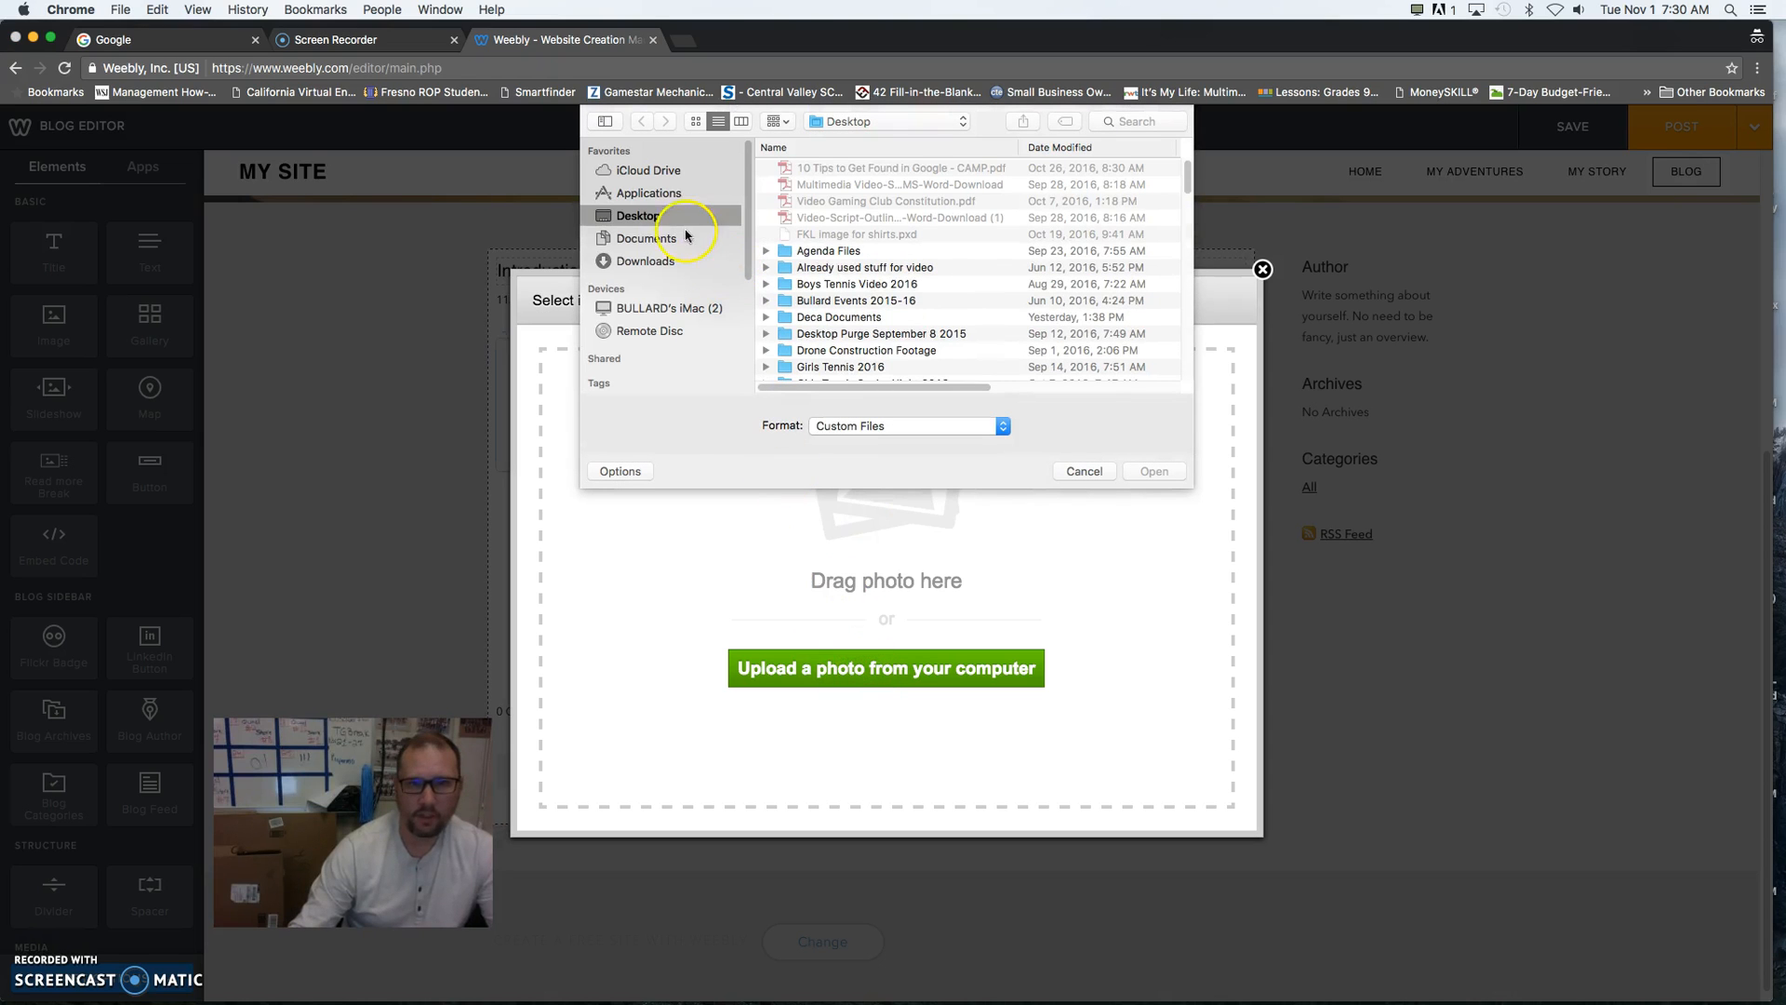
scroll(890, 298, "down", 10)
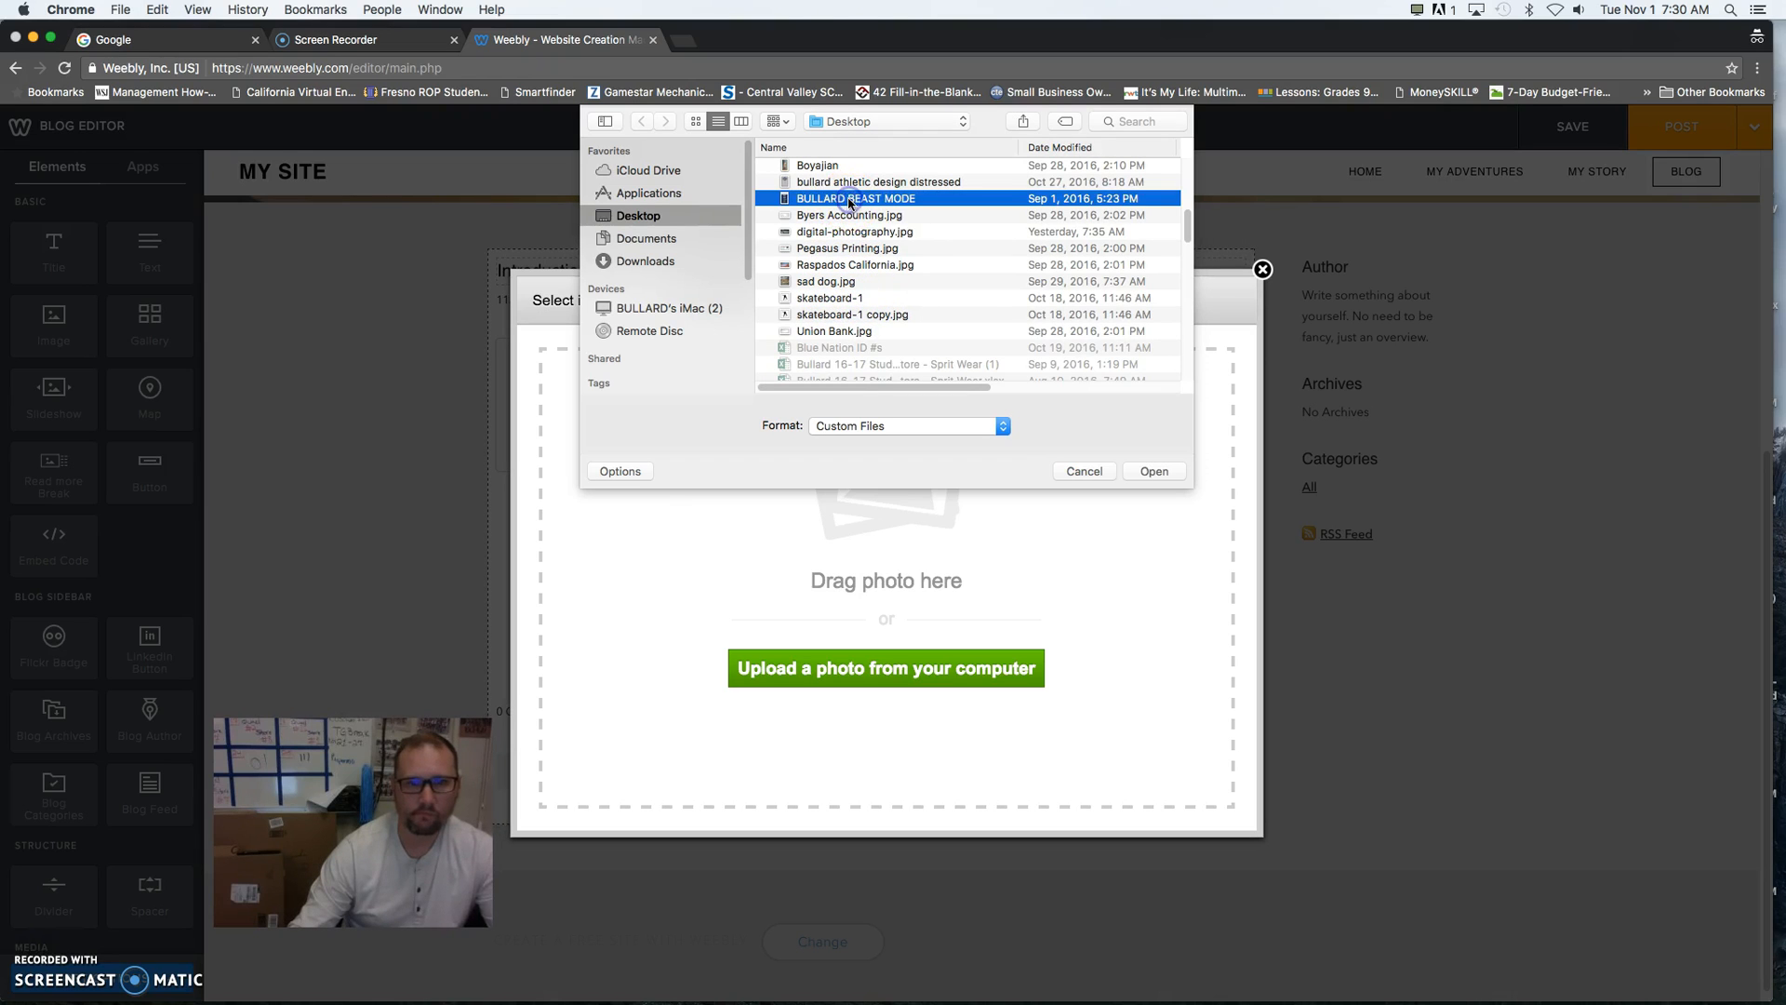
scroll(849, 202, "down", 10)
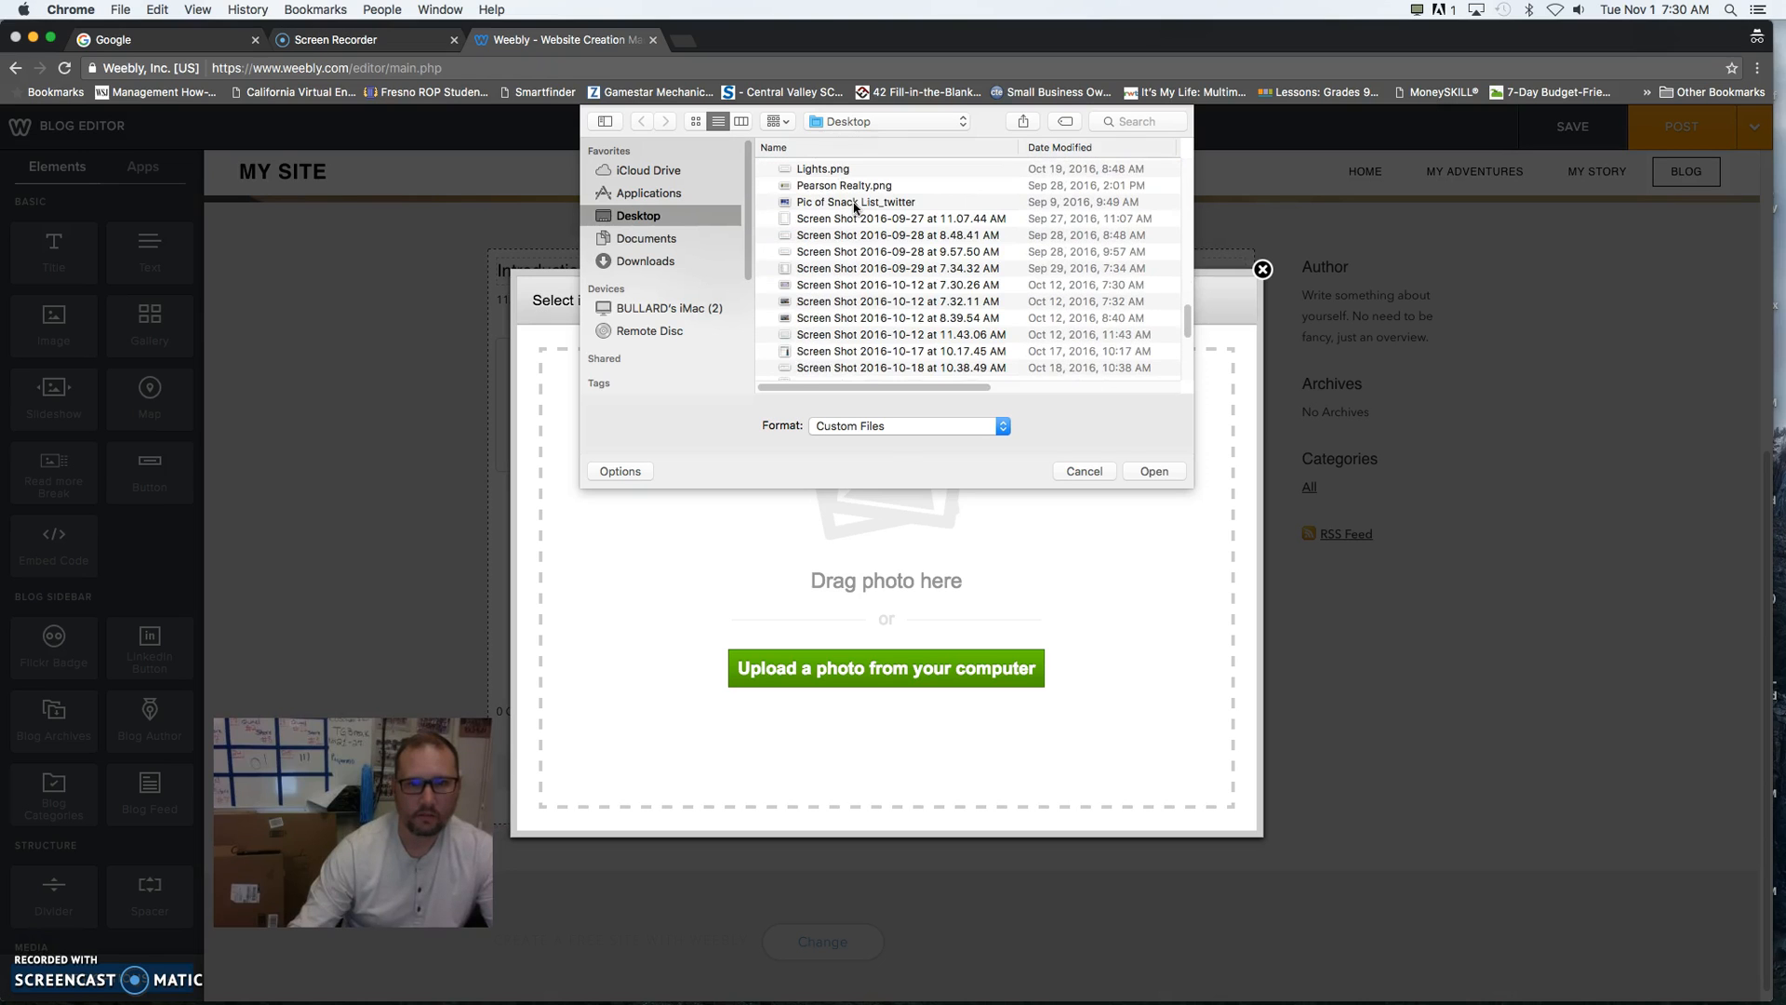
scroll(854, 207, "down", 15)
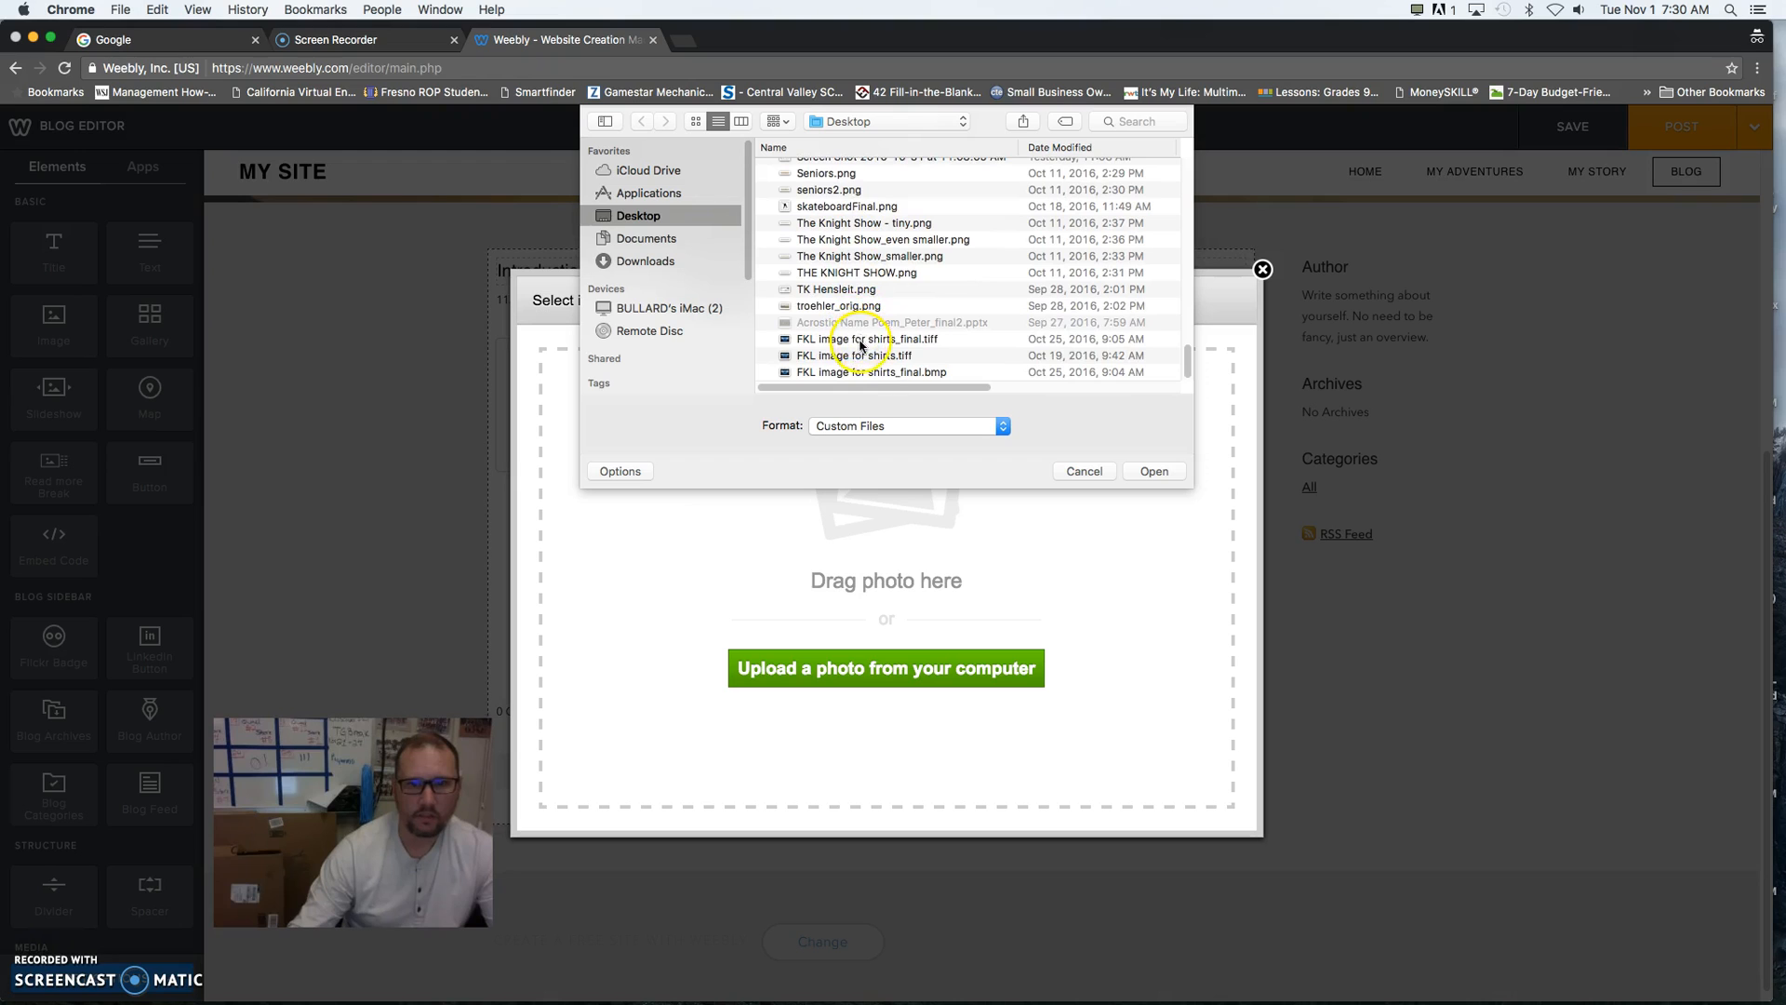
left_click(873, 341)
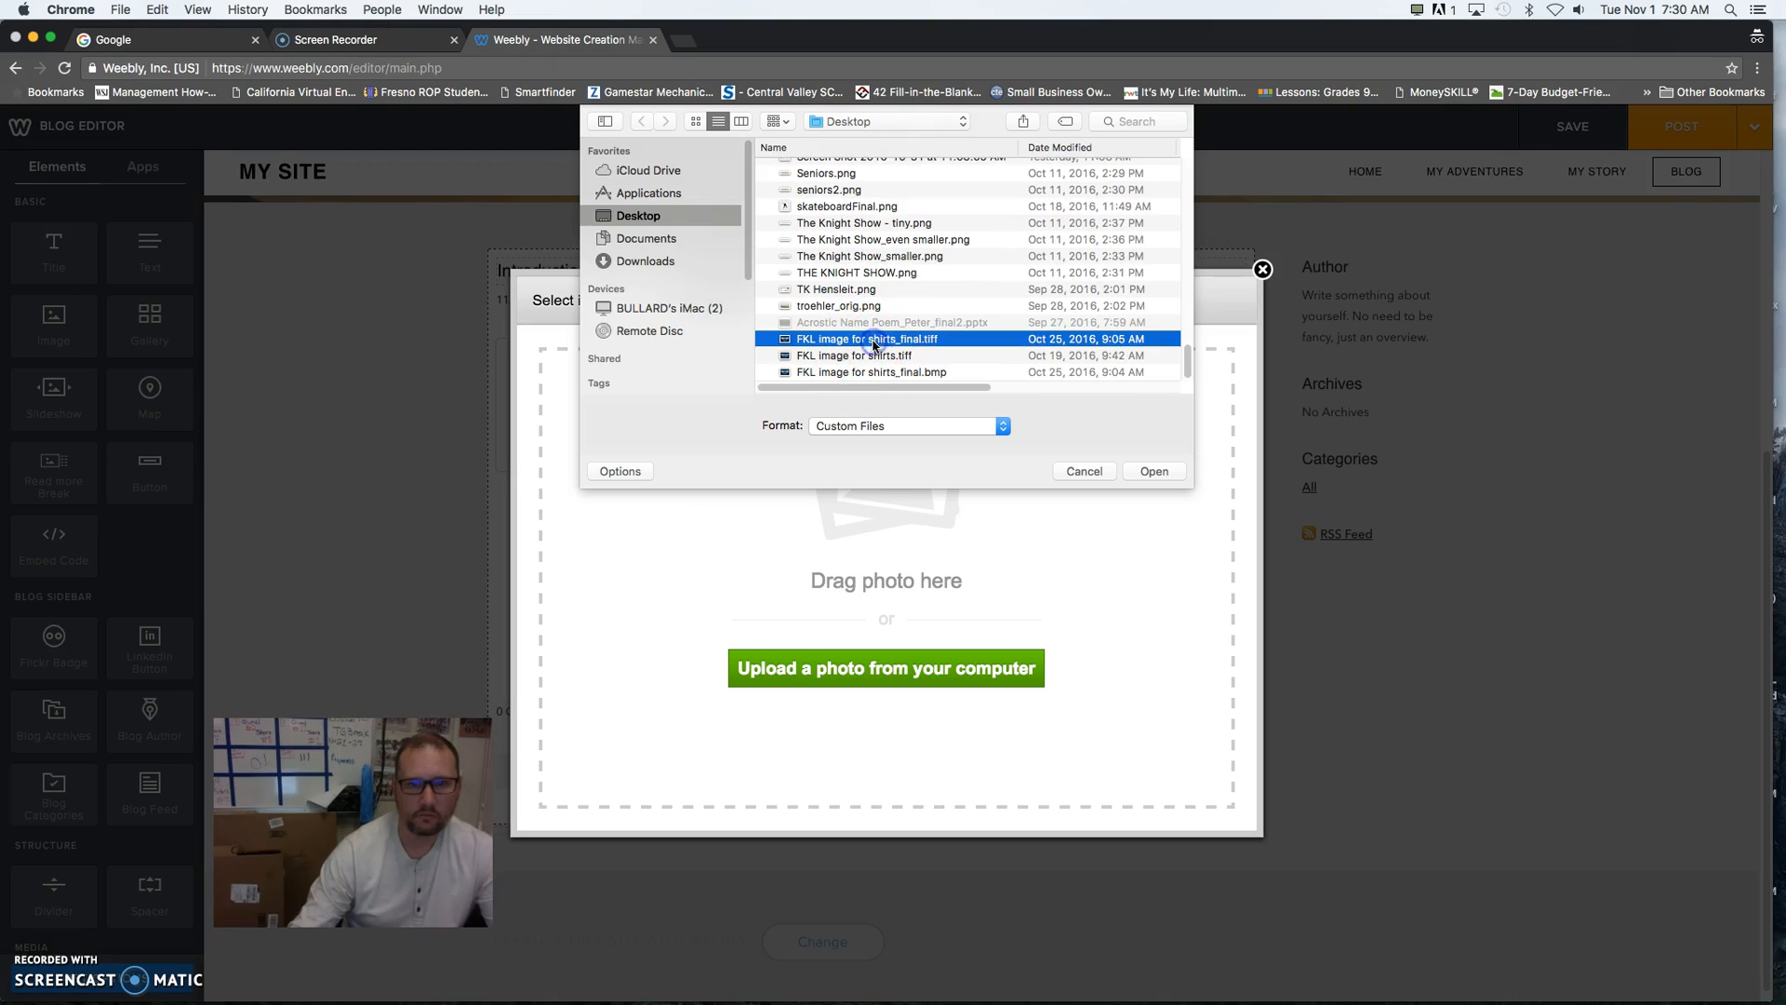
left_click(1153, 472)
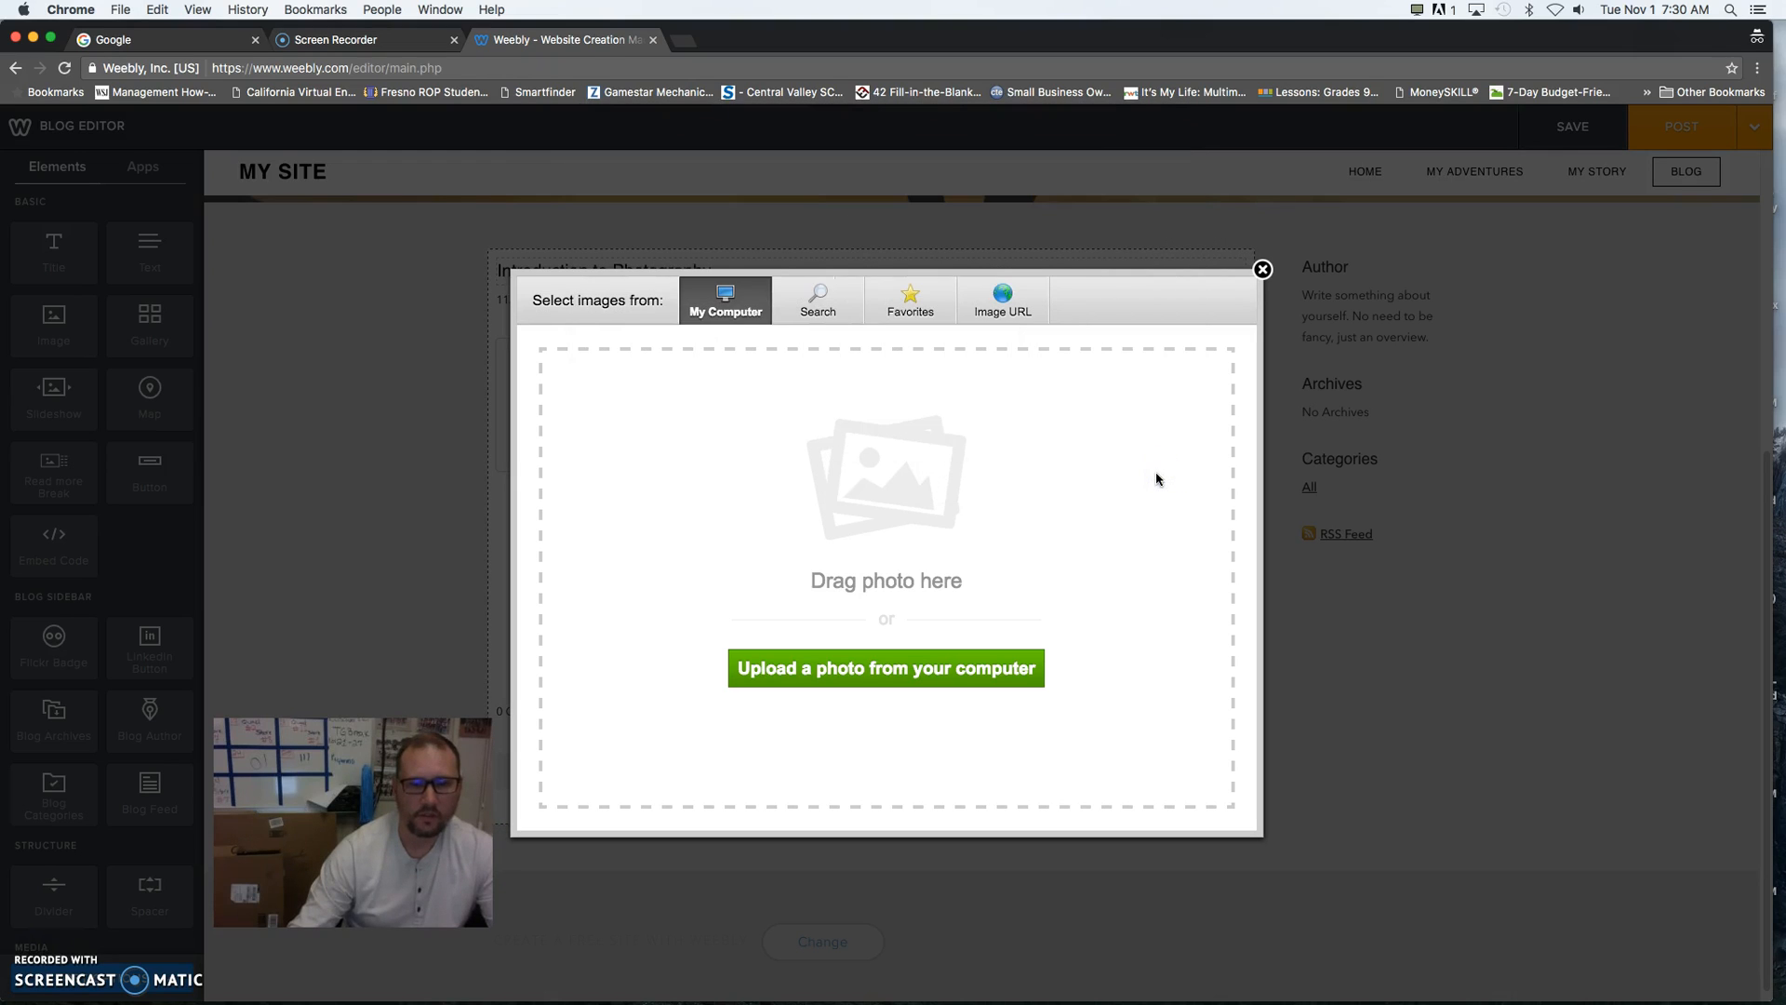
- Upload skateboardFinal.png from the Desktop into the post's image element
left_click(882, 671)
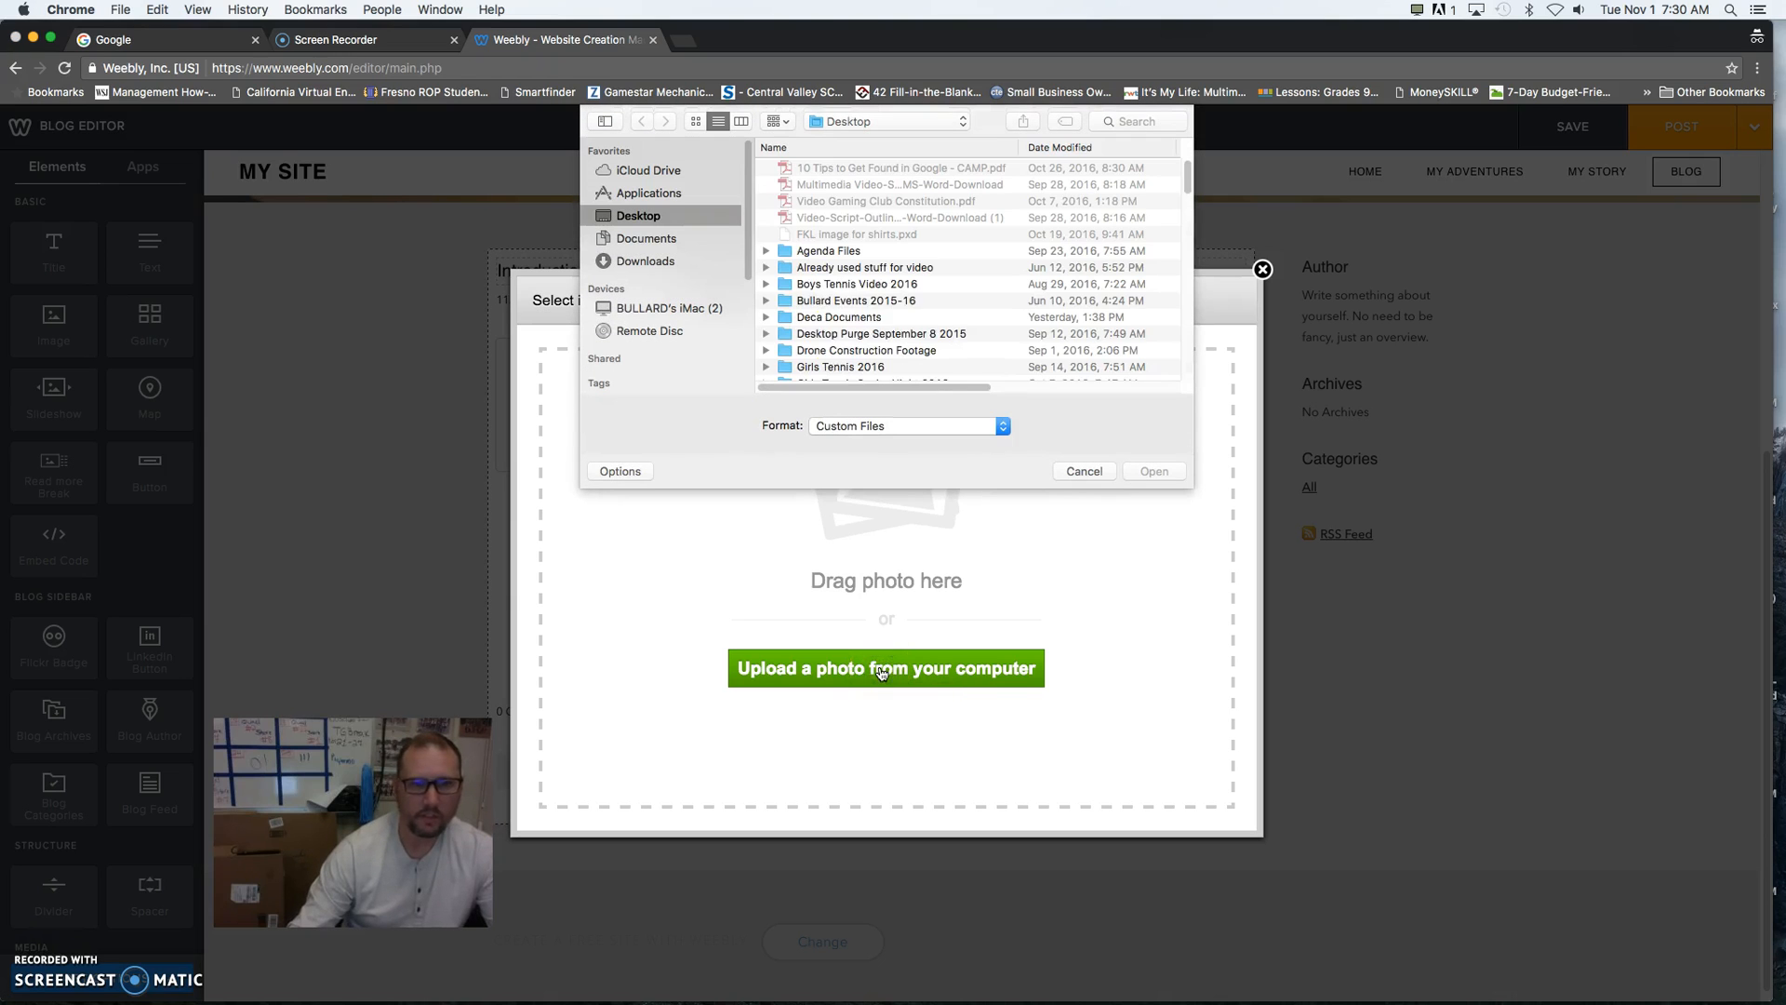
scroll(863, 314, "down", 15)
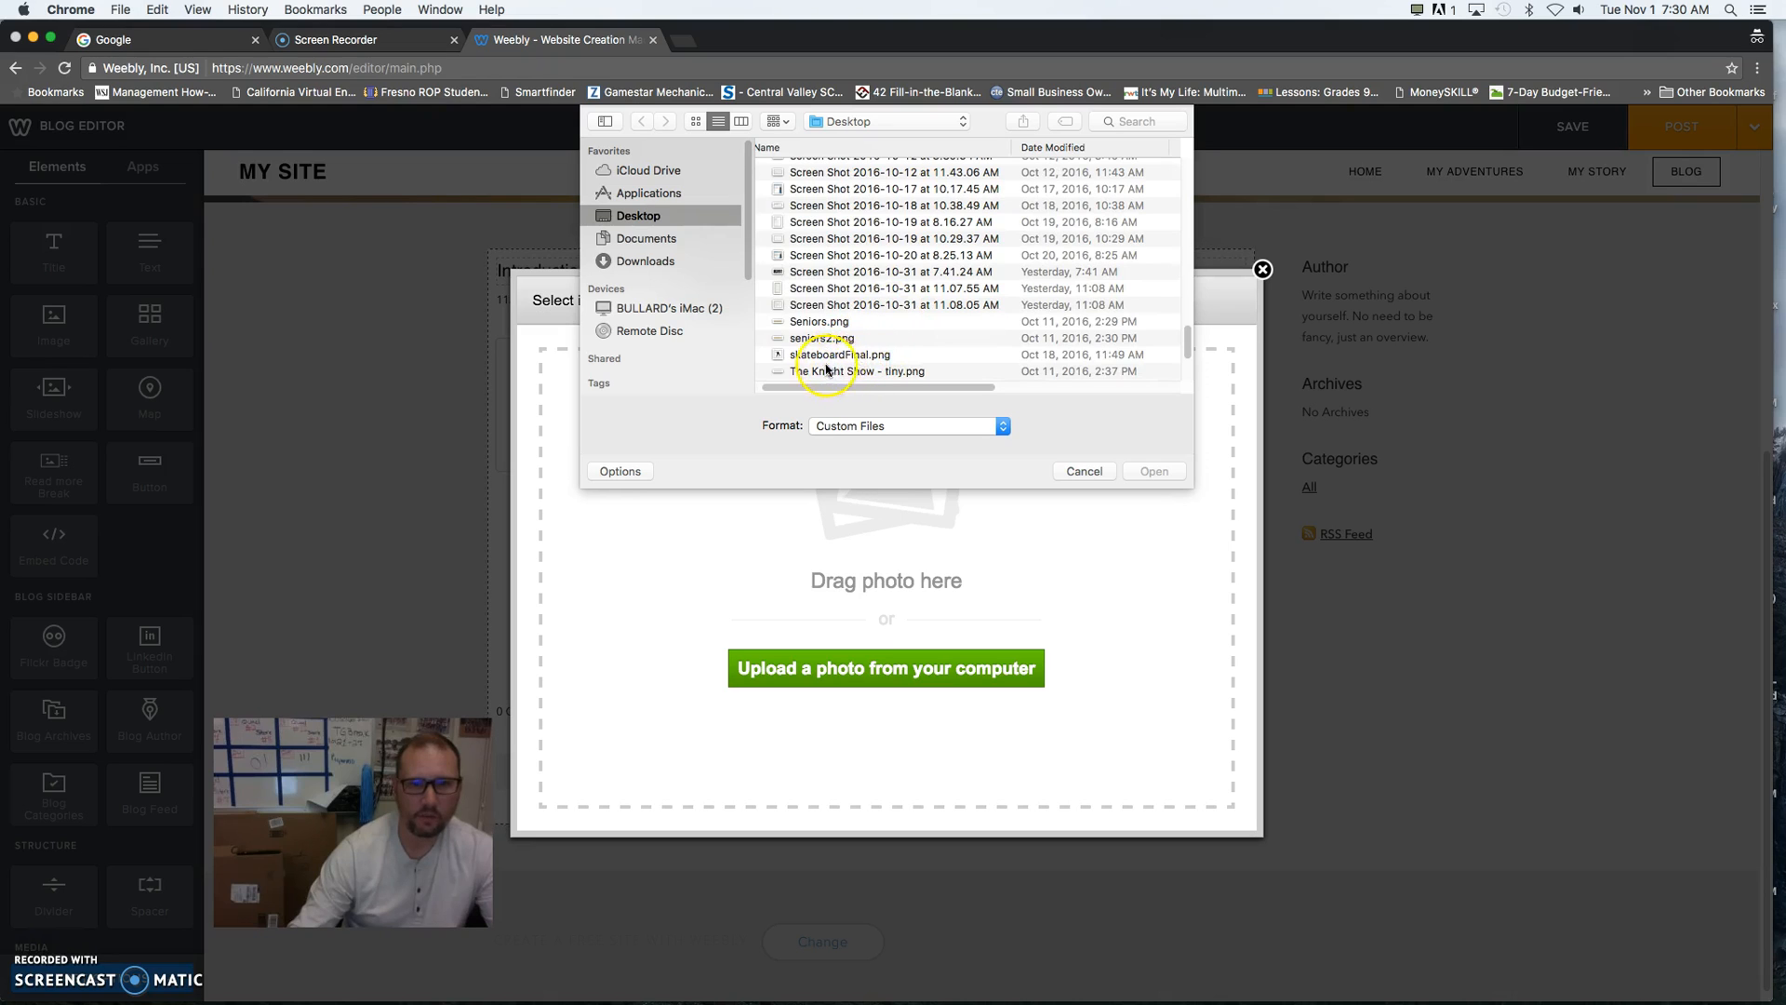
left_click(858, 356)
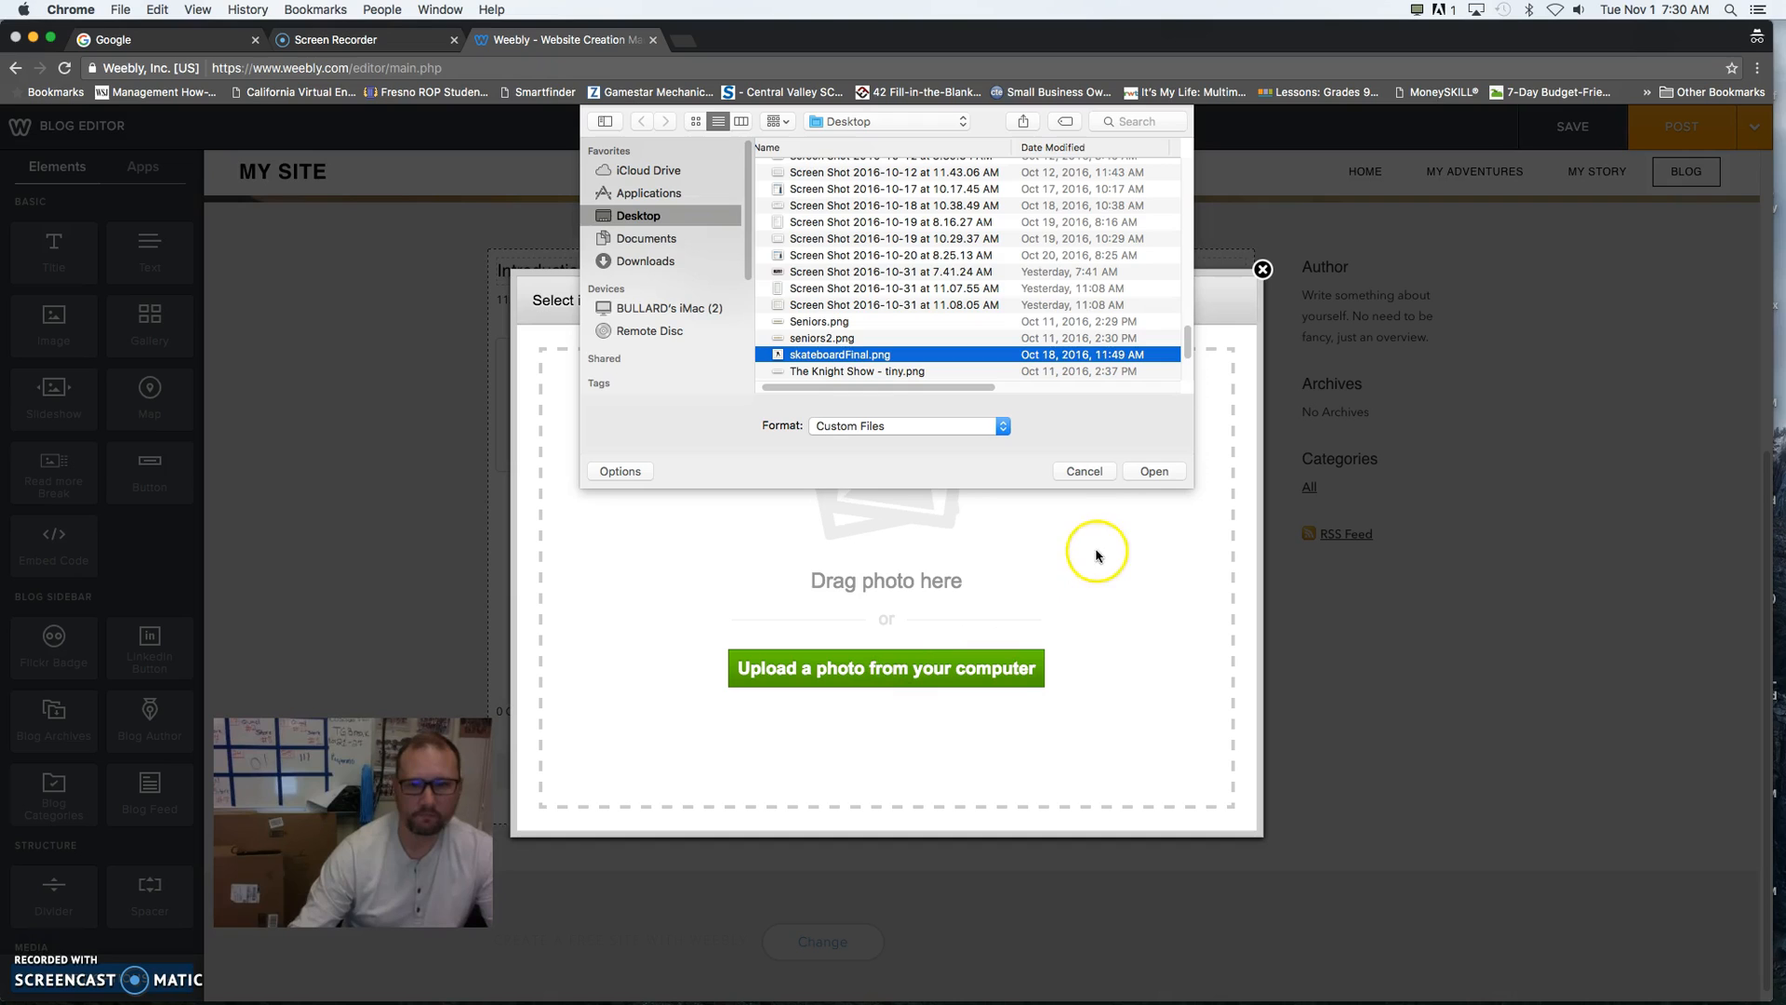
left_click(1168, 471)
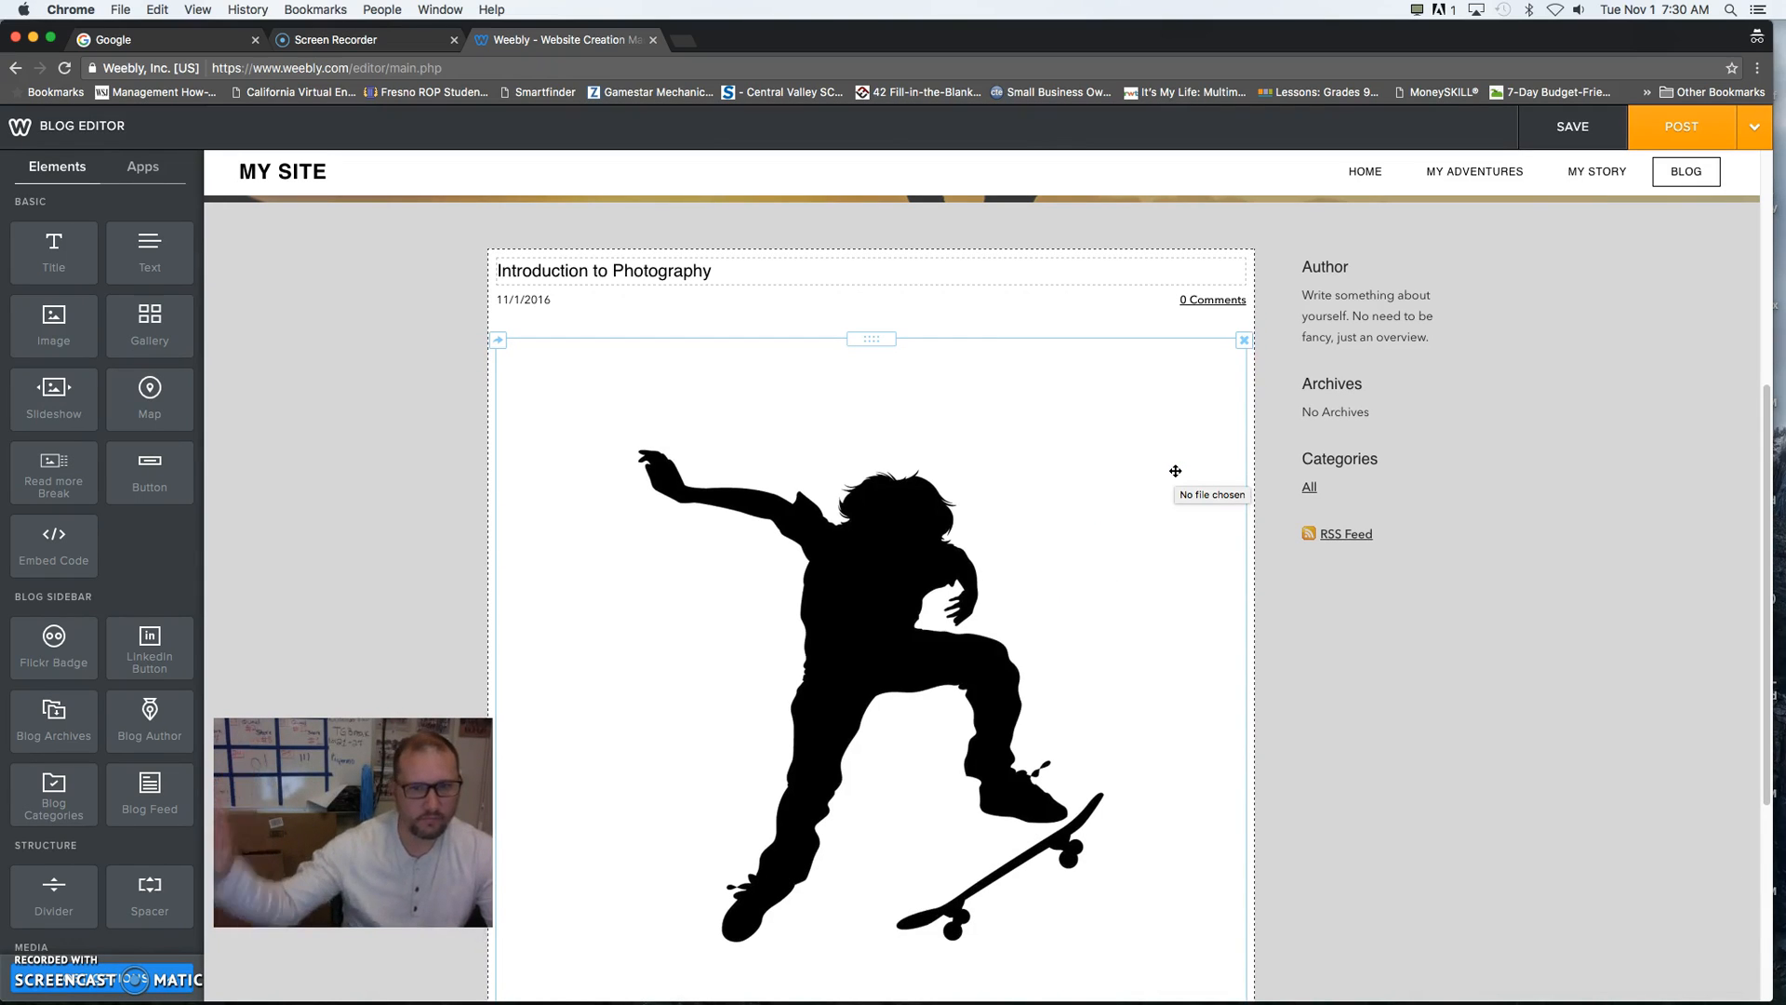
- Shrink the skateboarder image in the post to a small thumbnail, keeping its proportions
scroll(934, 647, "down", 2)
scroll(934, 647, "down", 3)
scroll(934, 648, "up", 5)
scroll(934, 648, "down", 3)
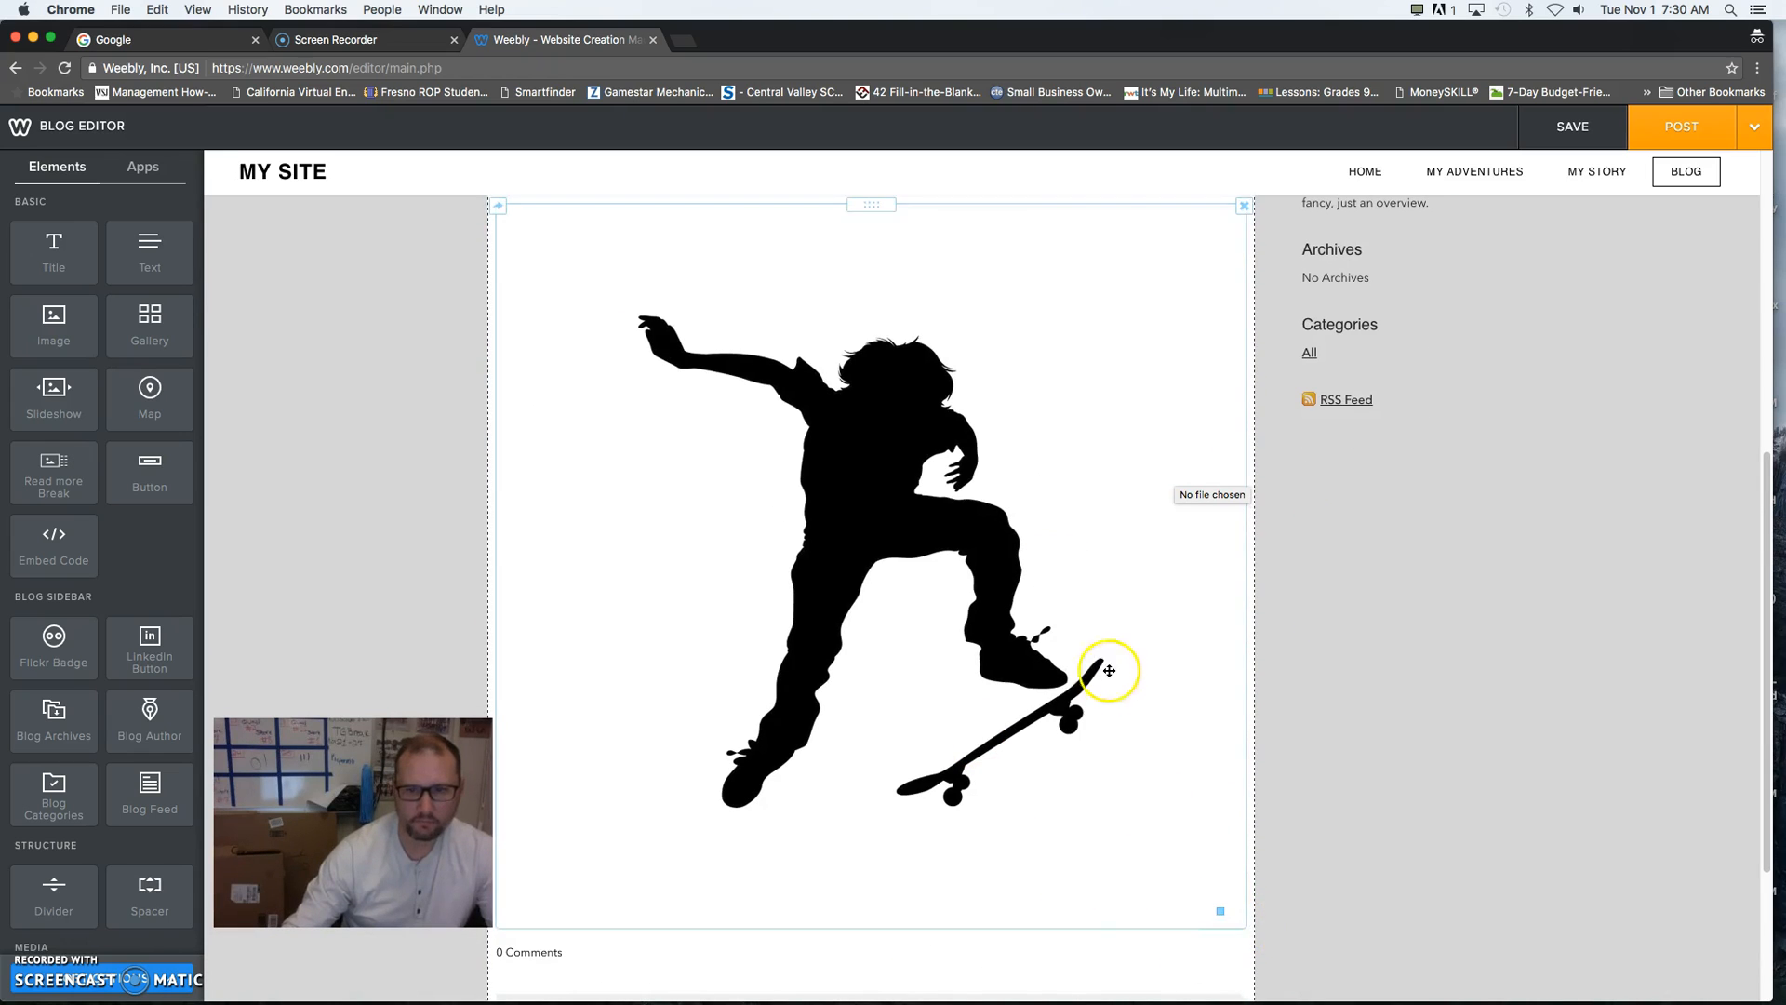
scroll(997, 611, "up", 5)
scroll(992, 611, "down", 5)
scroll(881, 330, "up", 5)
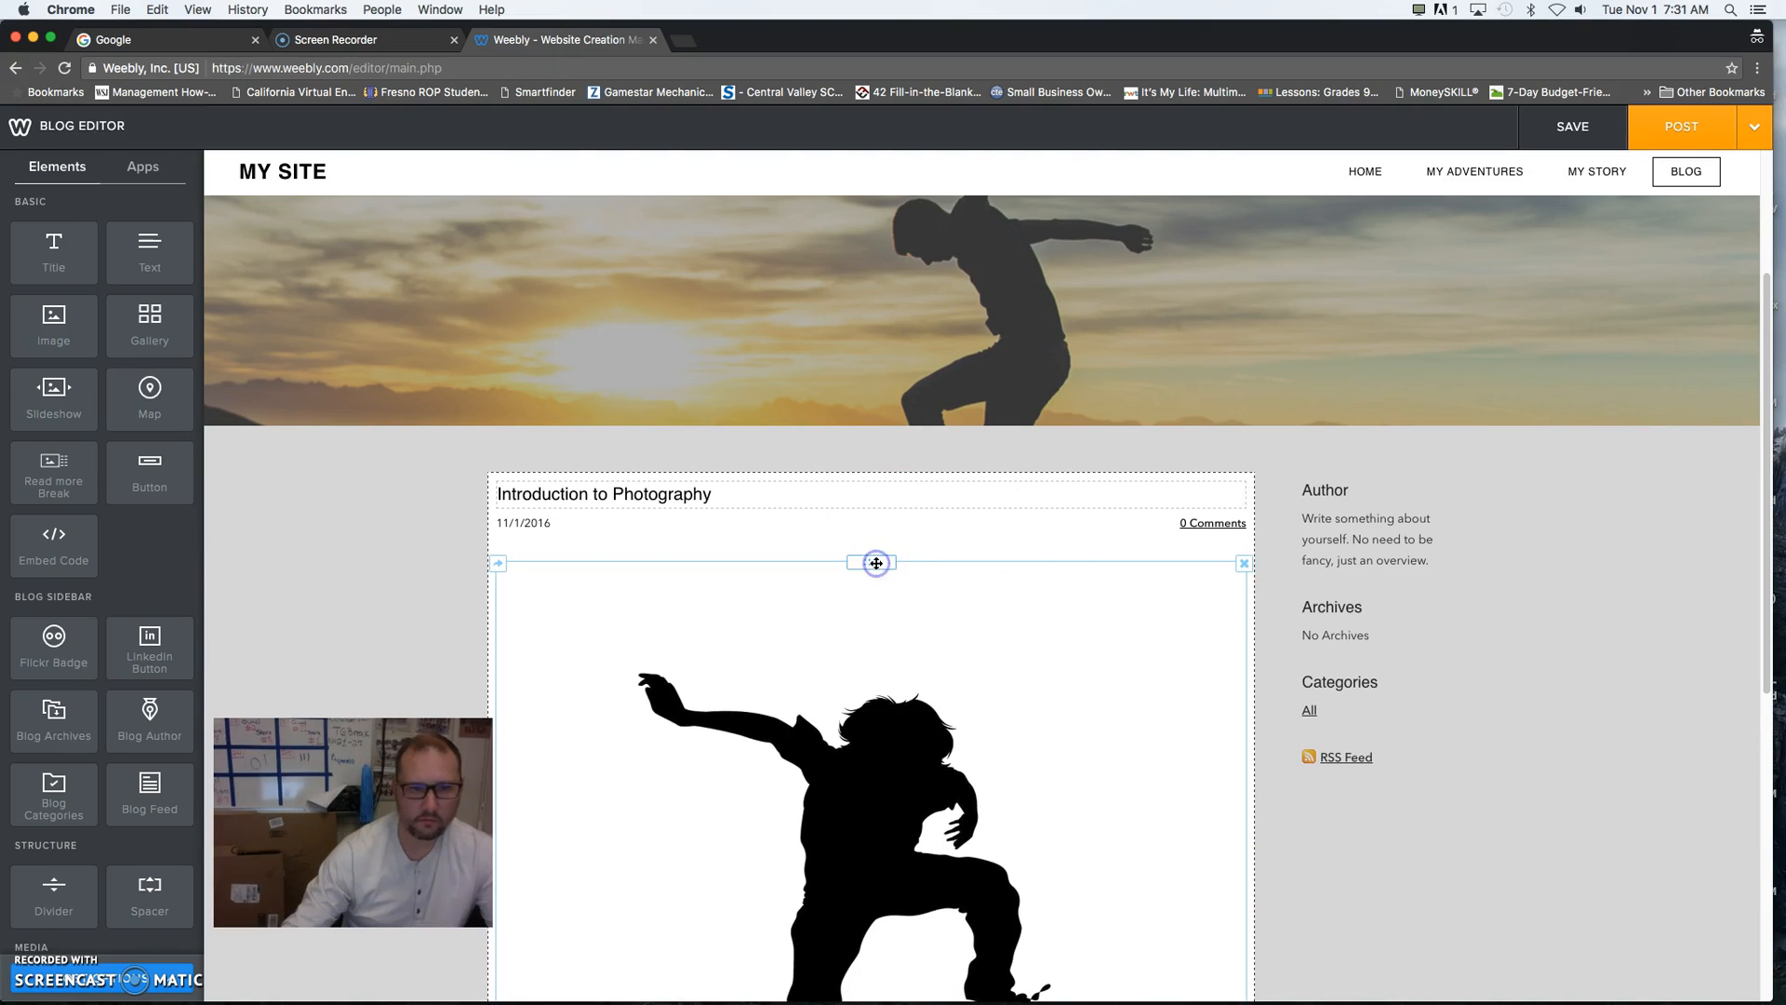
scroll(847, 574, "down", 6)
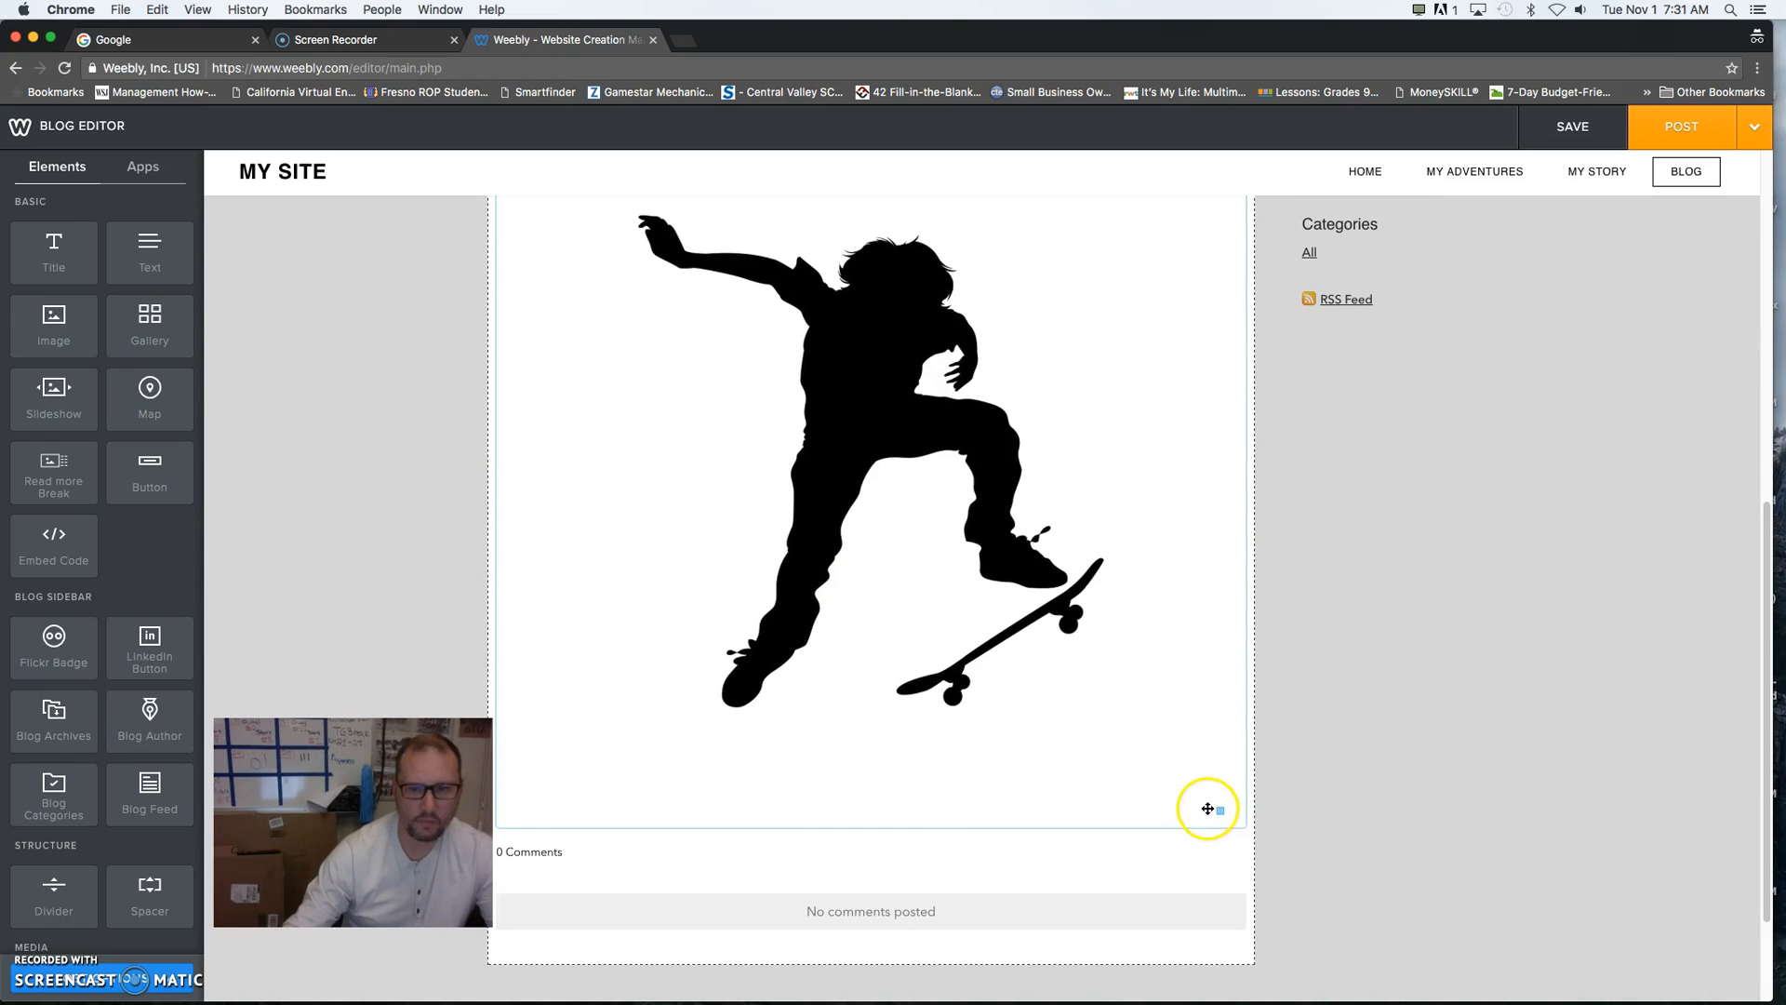
left_click_drag(1220, 806, 957, 312)
scroll(939, 349, "up", 10)
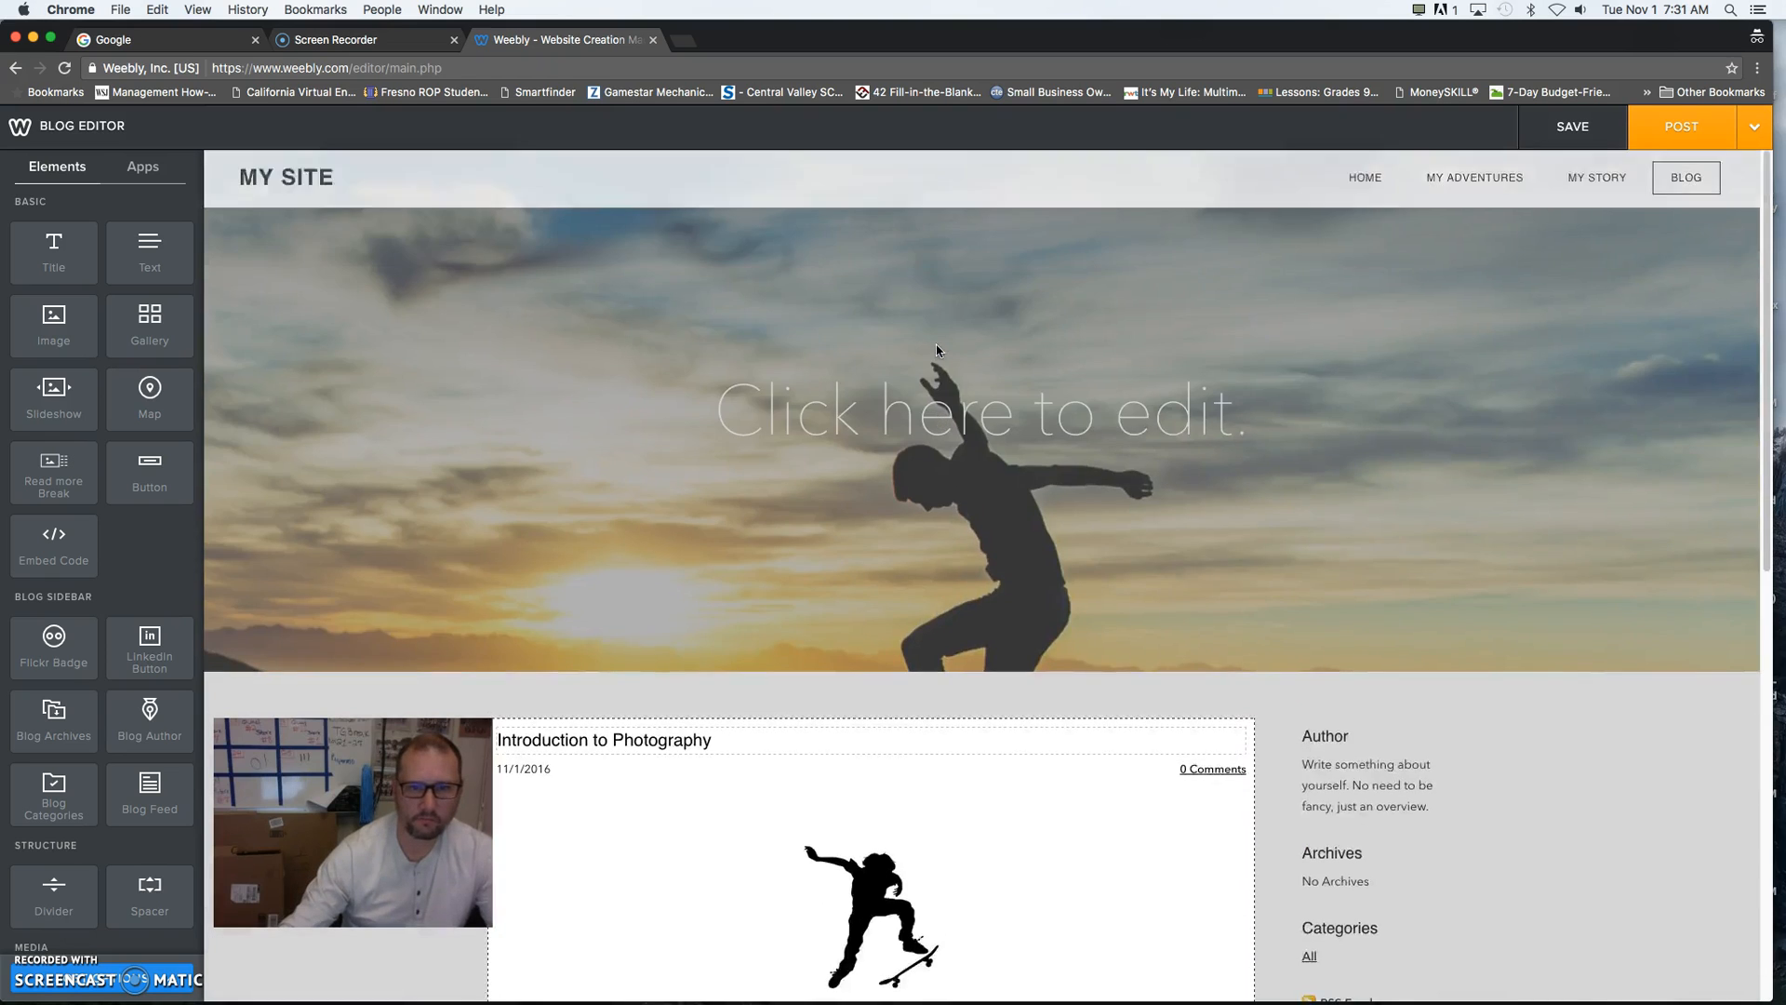
scroll(939, 349, "down", 7)
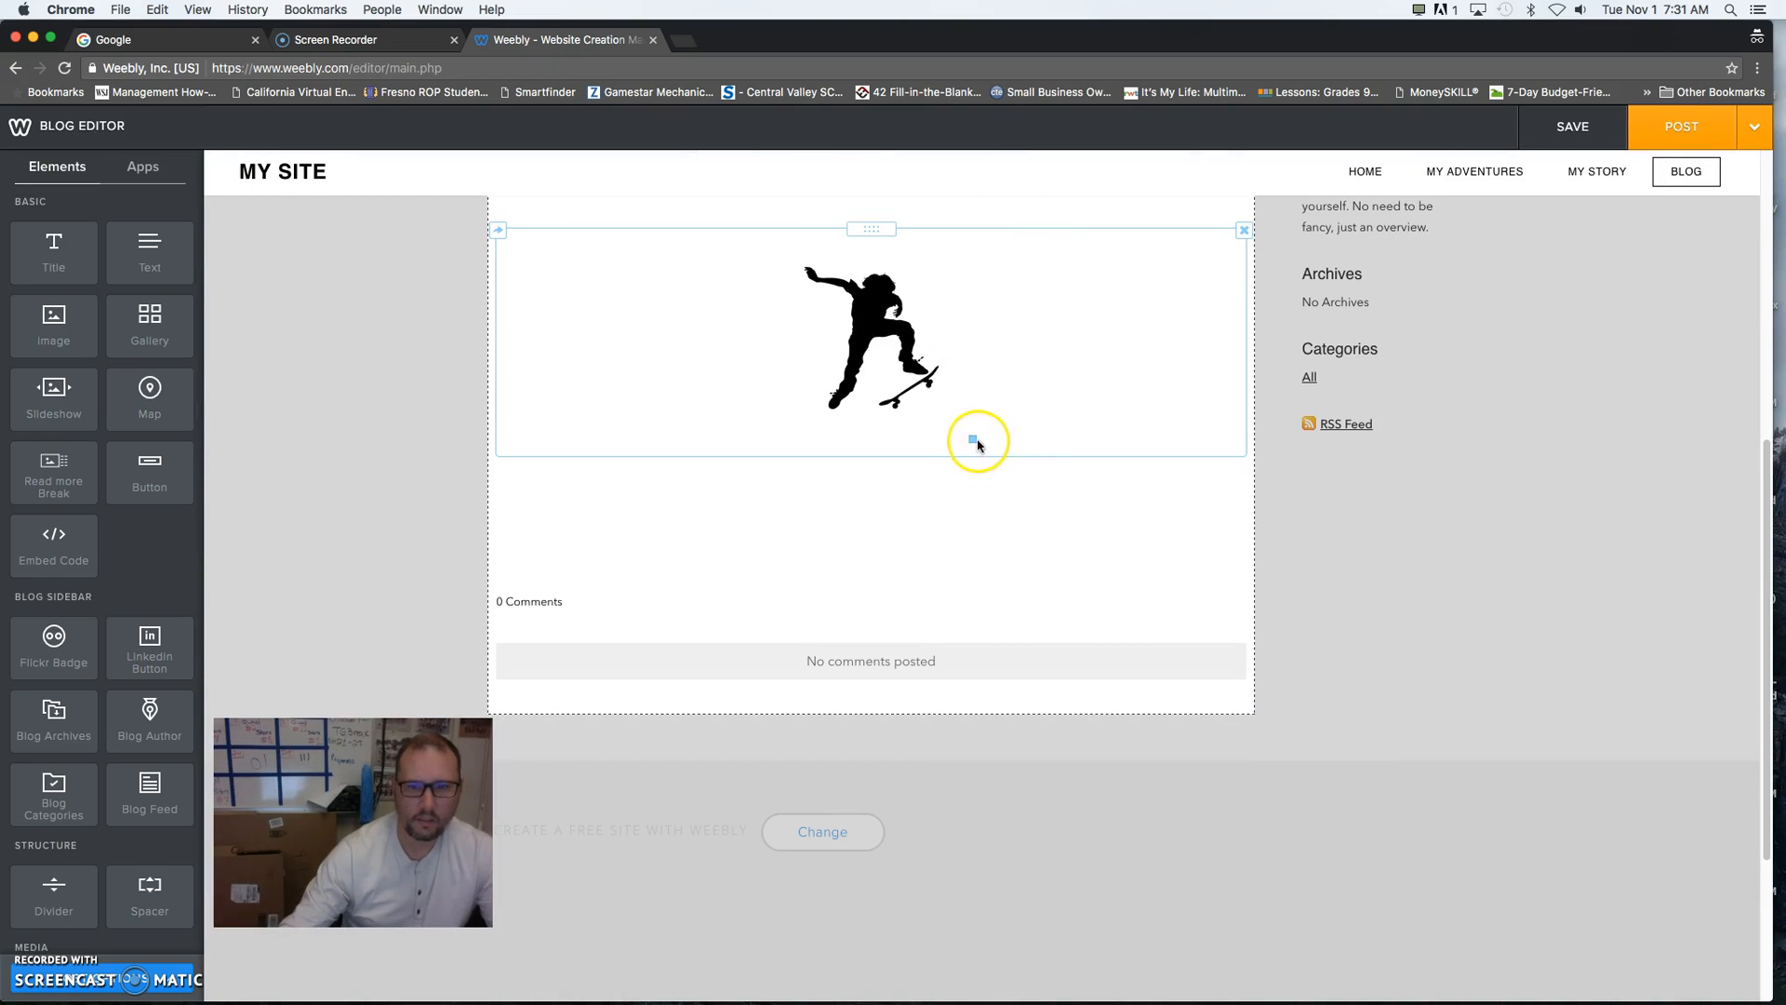
left_click_drag(972, 439, 897, 356)
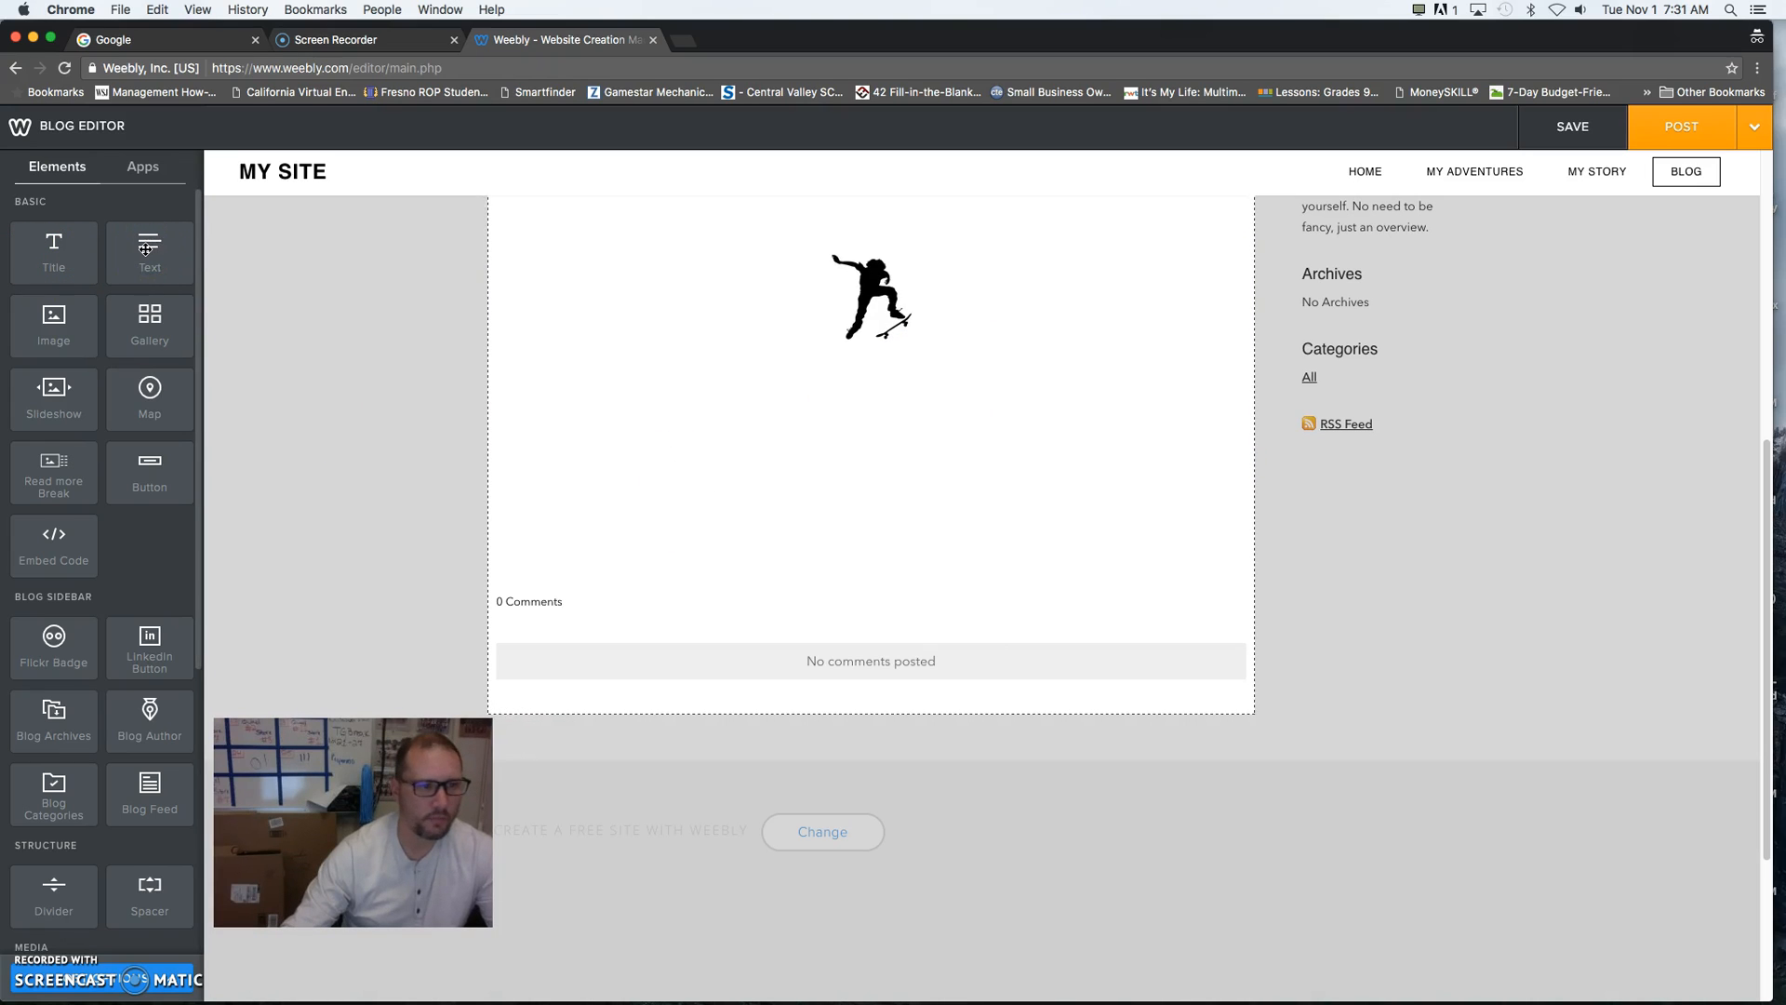
- Add a centre-aligned Text element below the skateboarder image reading "Rule of Thirds"
left_click_drag(145, 249, 749, 425)
left_click(583, 387)
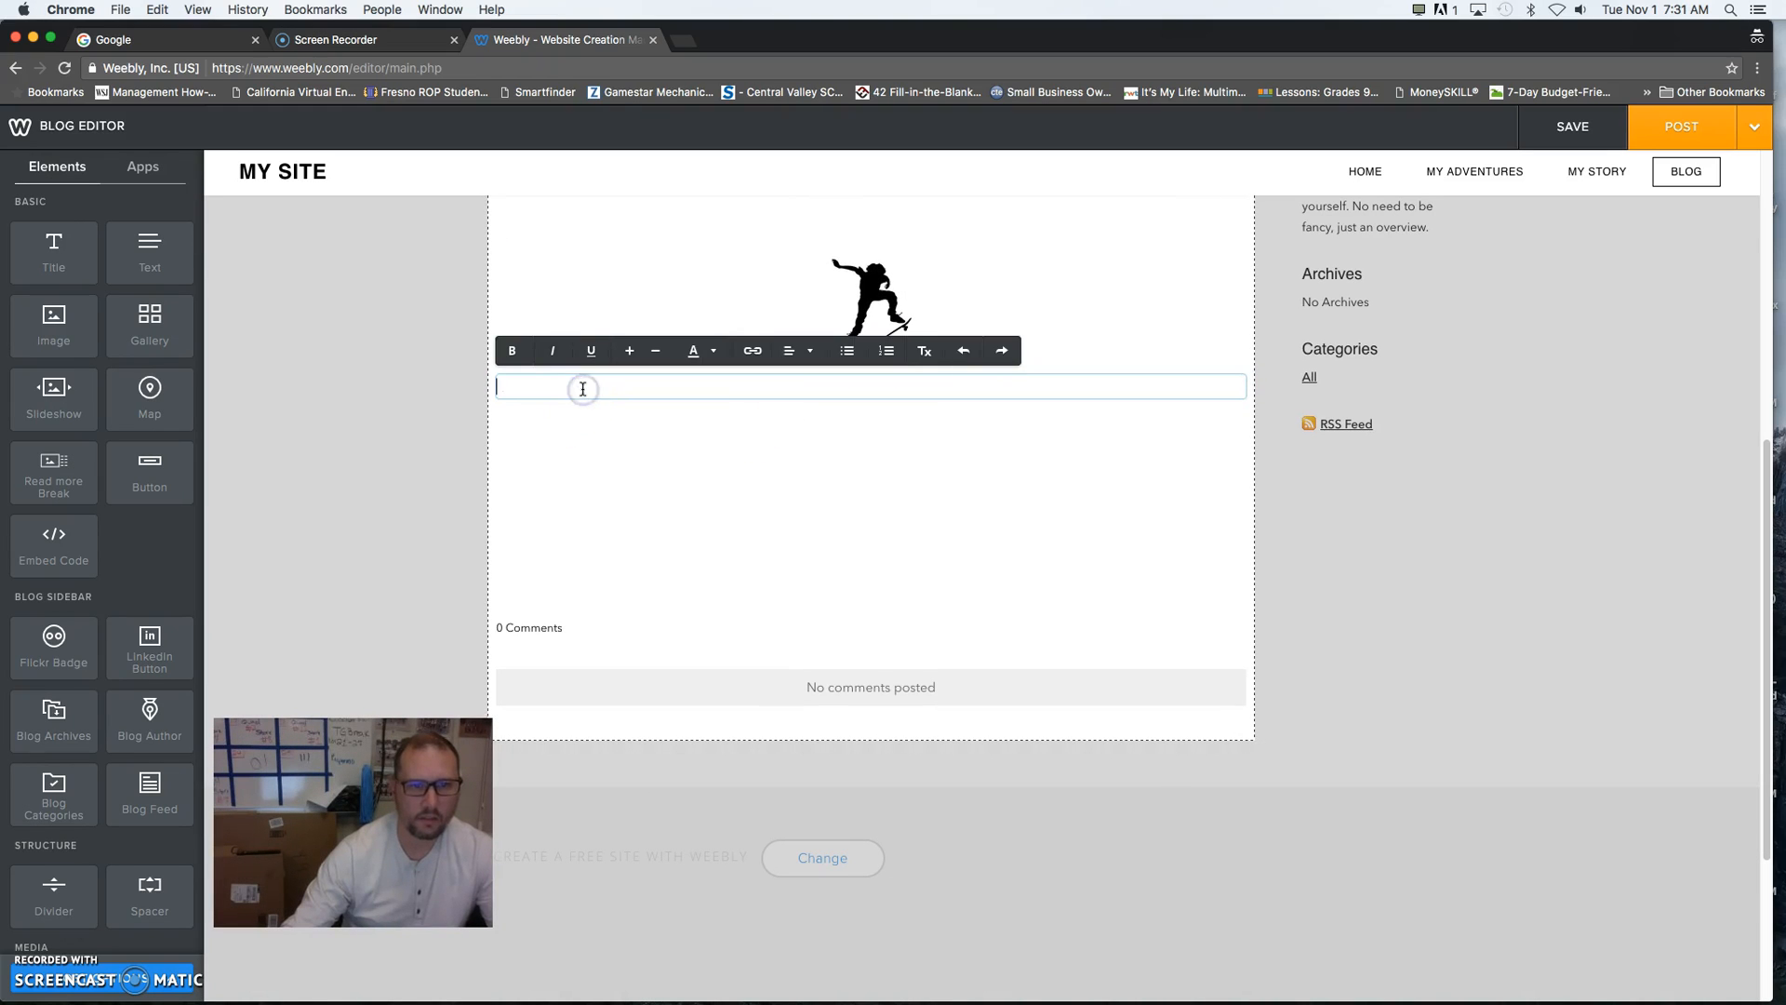
left_click(800, 351)
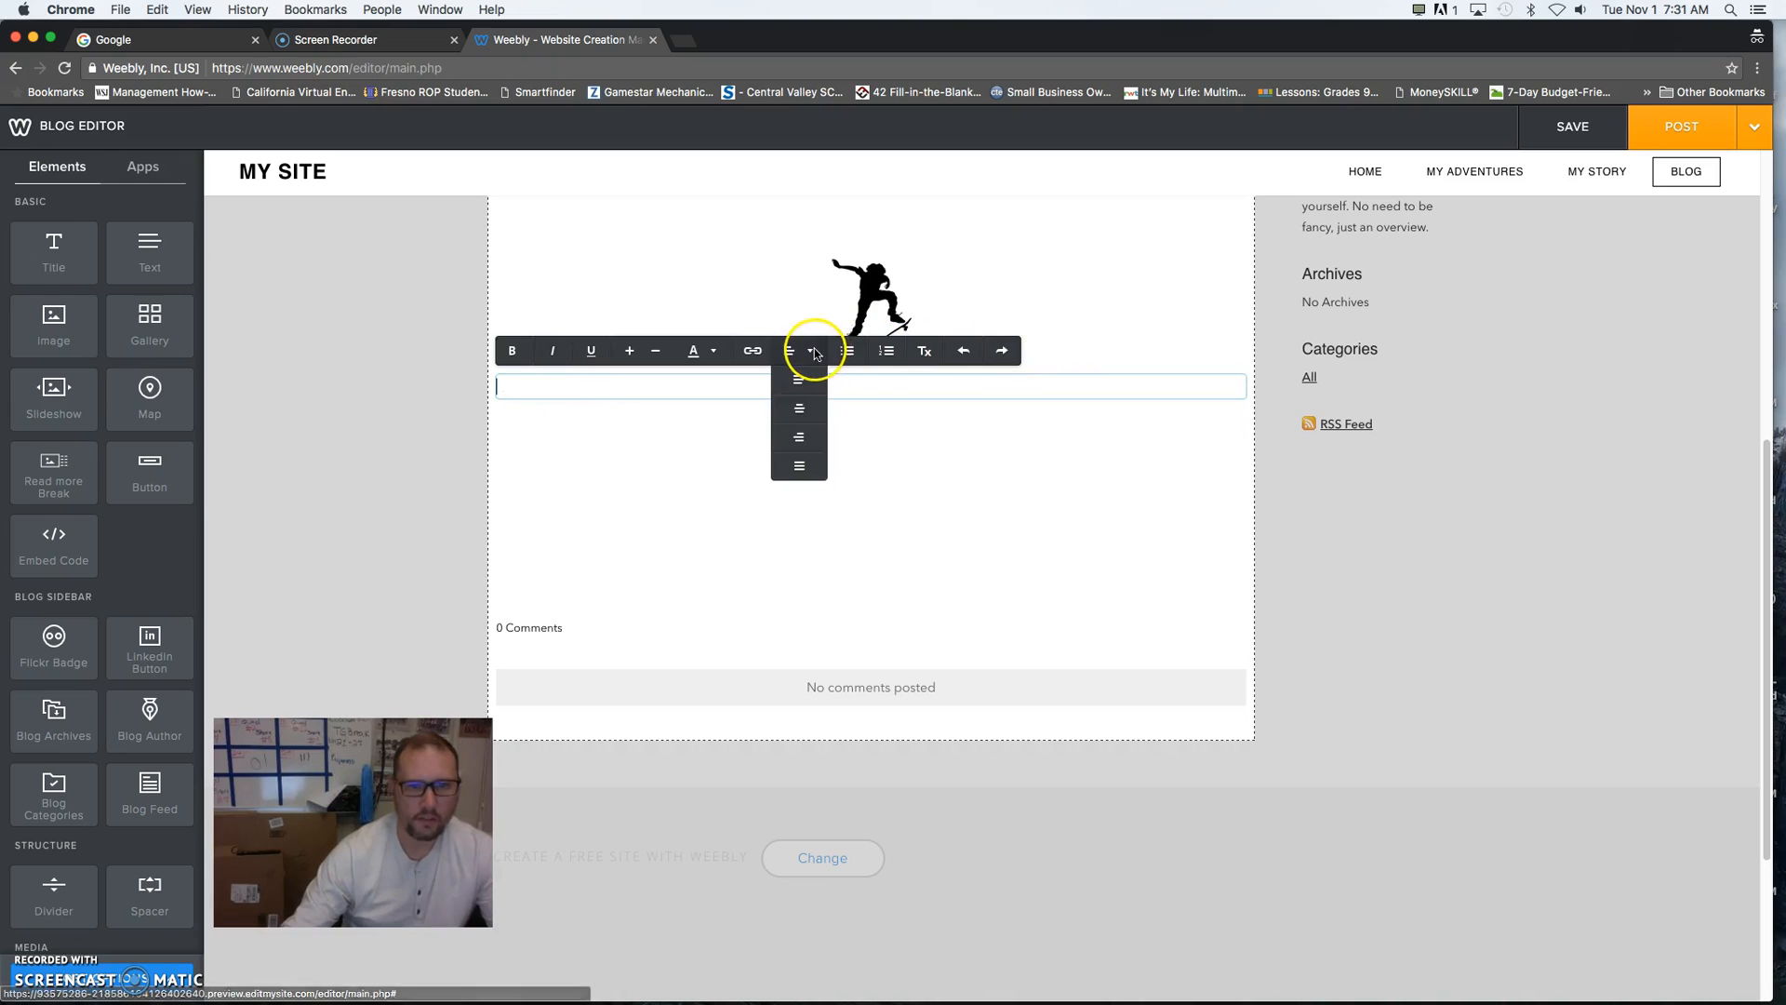
left_click(797, 409)
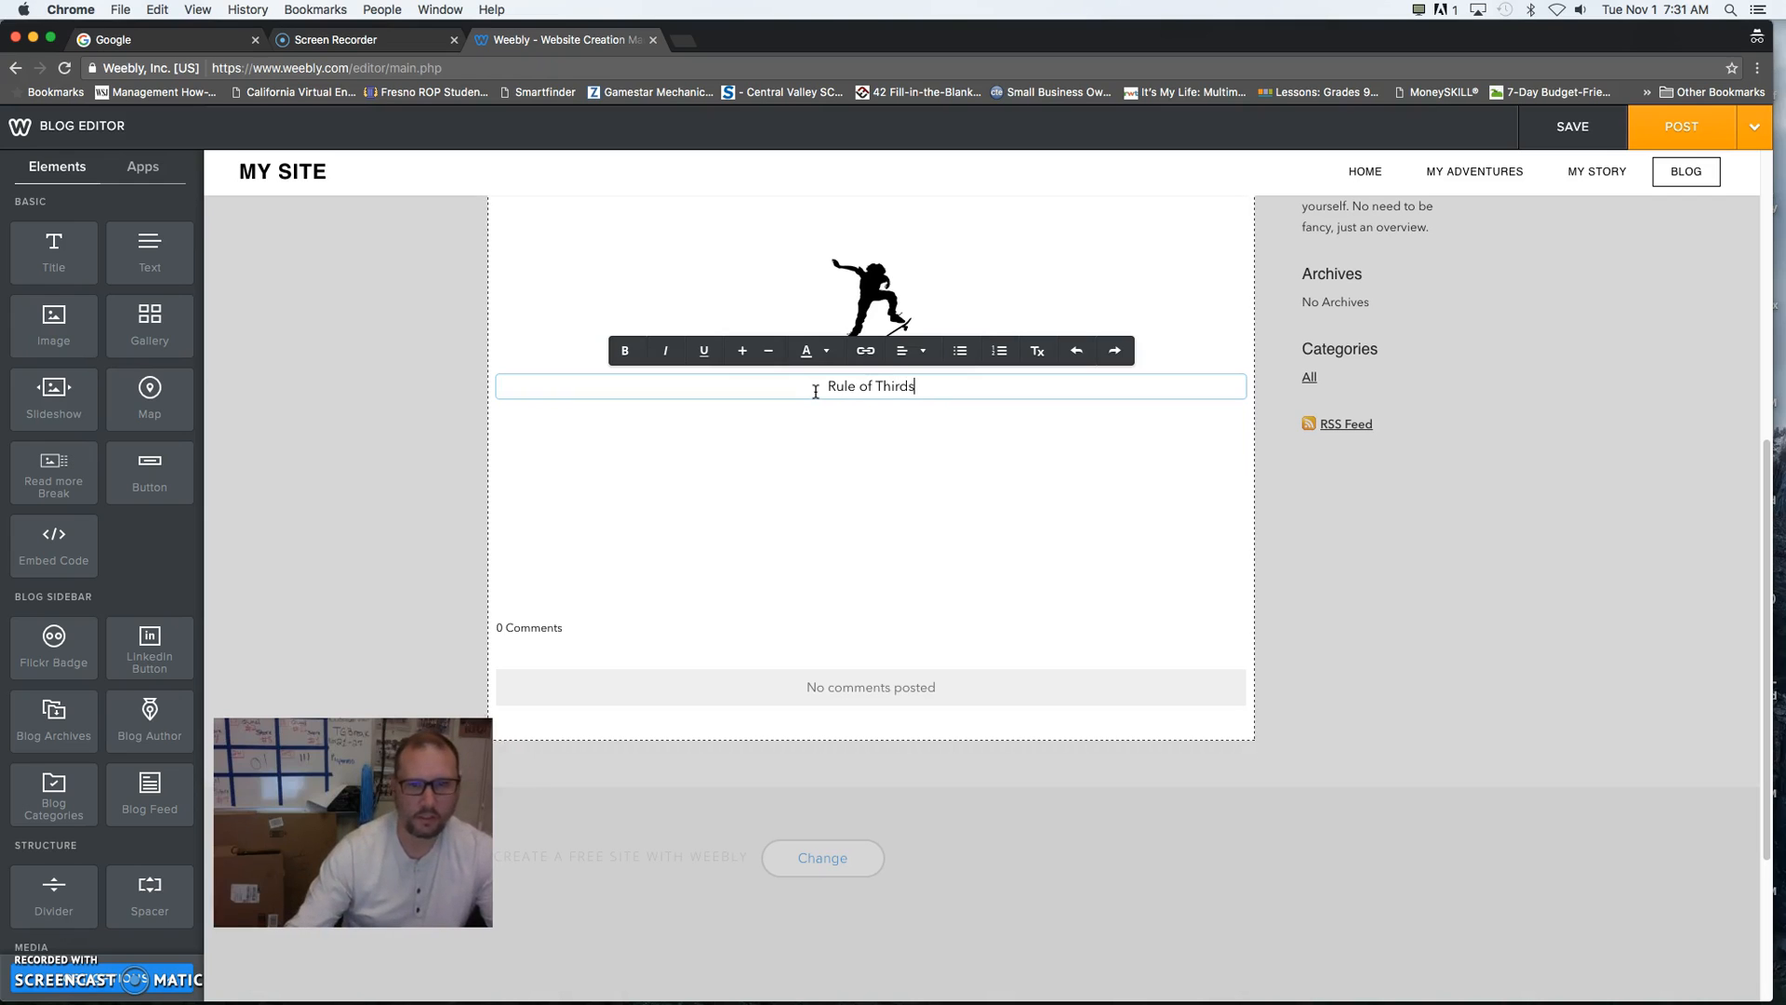
- Try a teal font colour on the "Rule of Thirds" text and check its alignment options
left_click(825, 354)
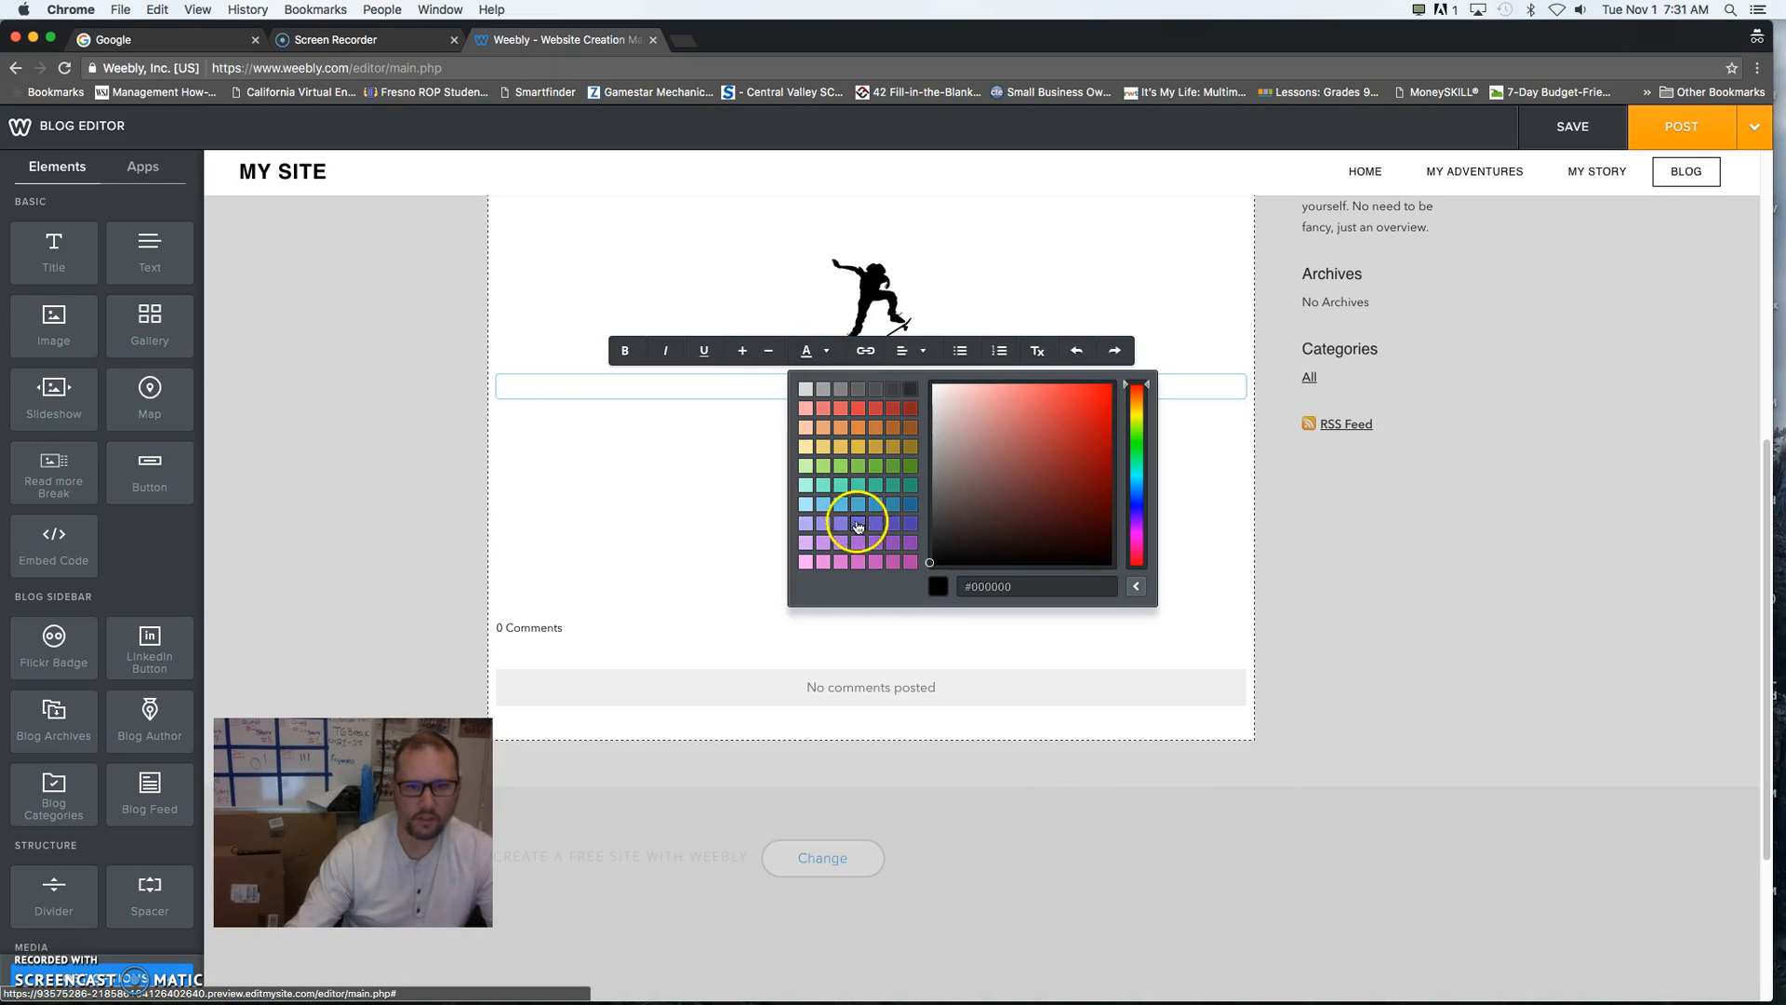
left_click(856, 490)
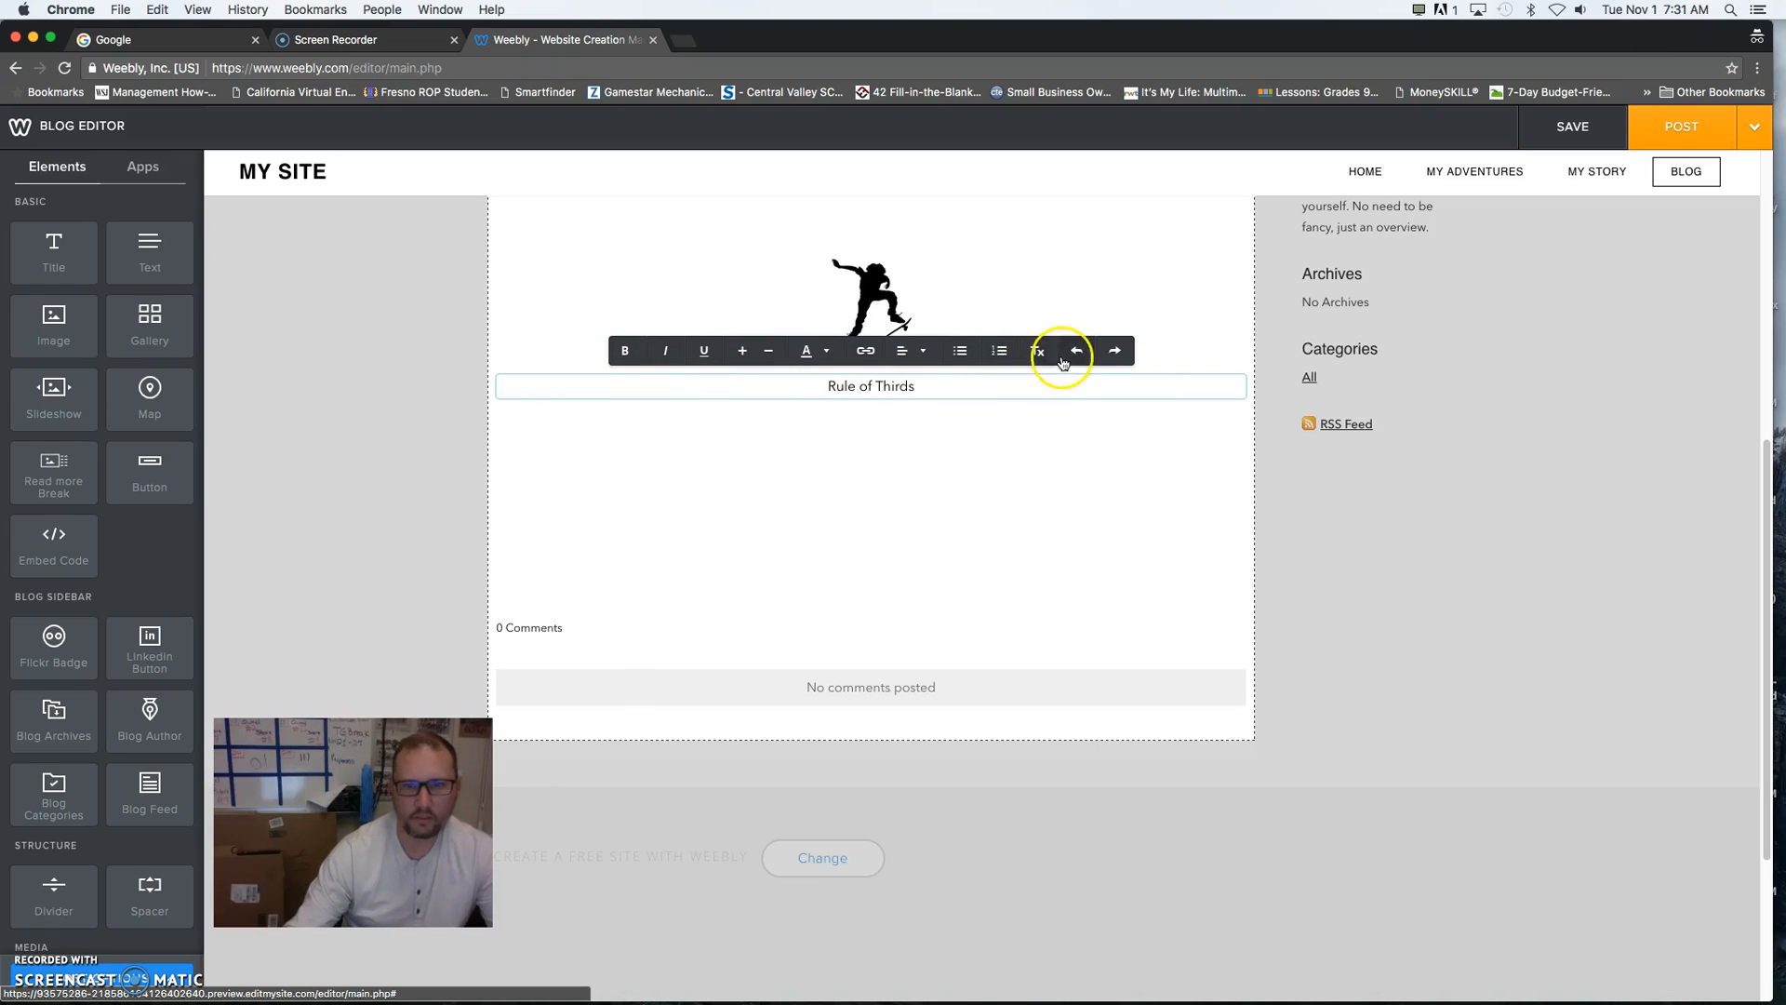
left_click(923, 351)
left_click(921, 446)
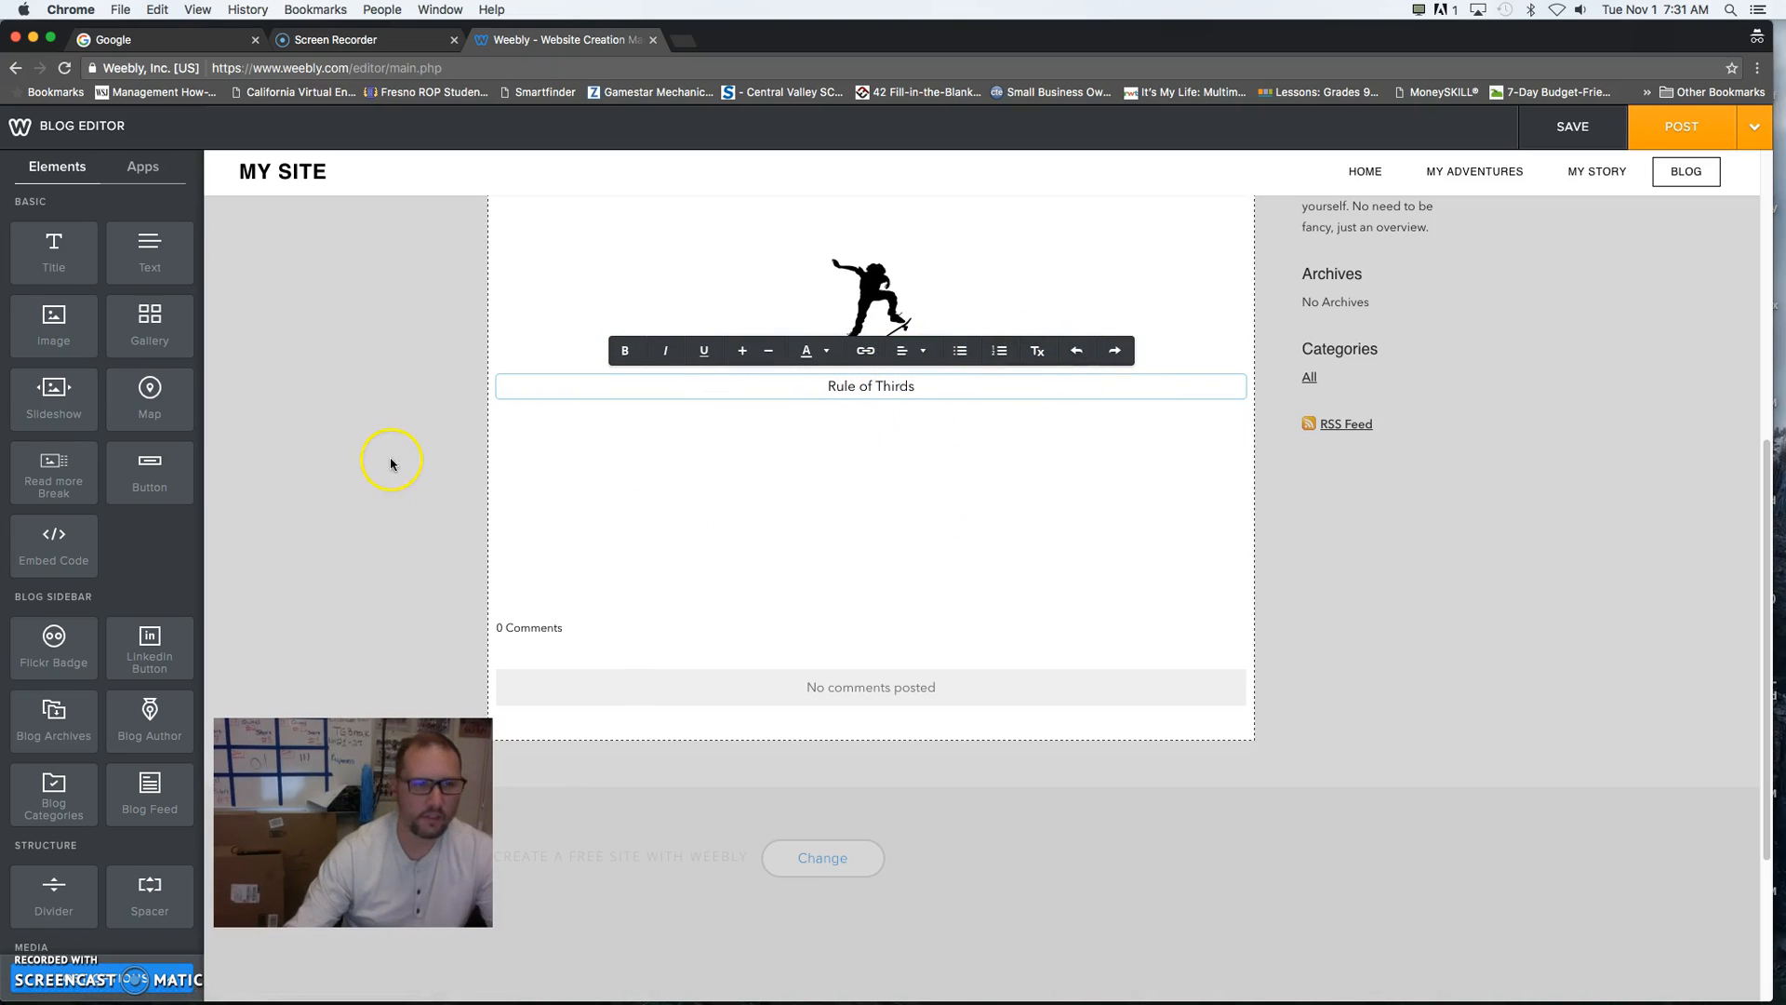
scroll(758, 538, "up", 6)
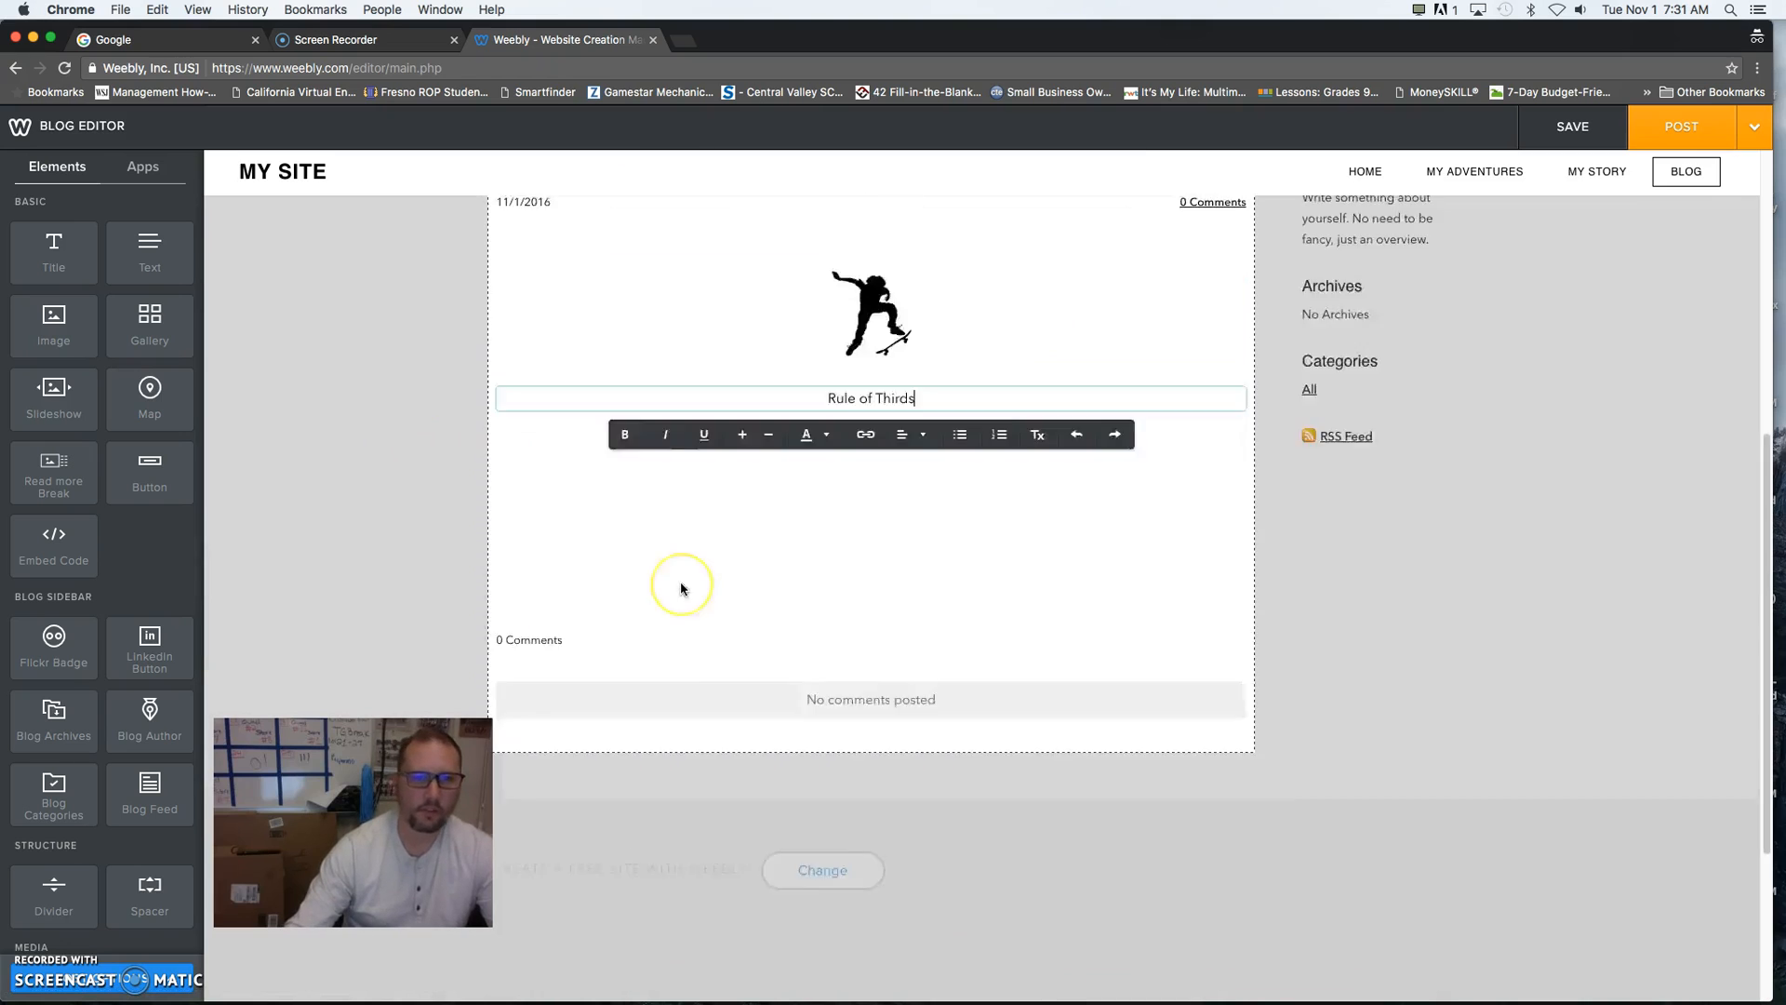